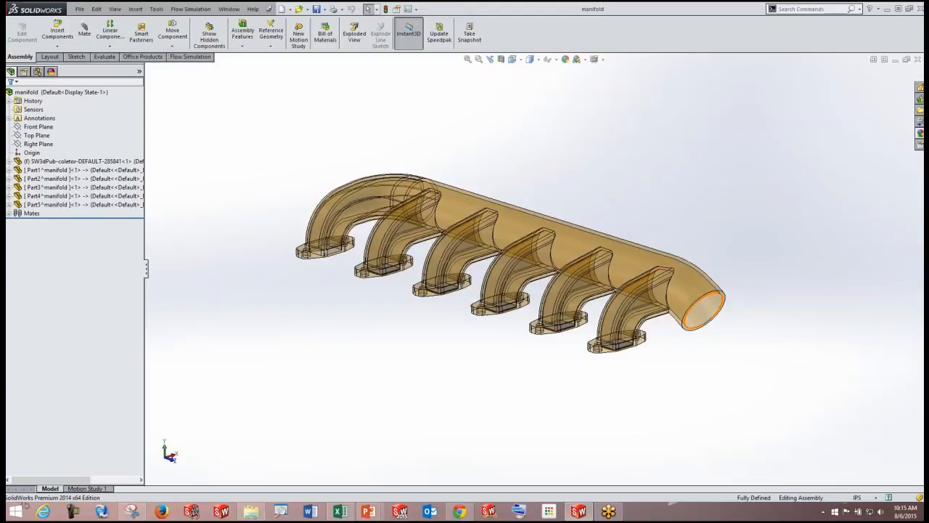
# Enable the SolidWorks Flow Simulation 2014 add-in and set it to load at start-up.
pyautogui.scroll(-2, 550, 232)
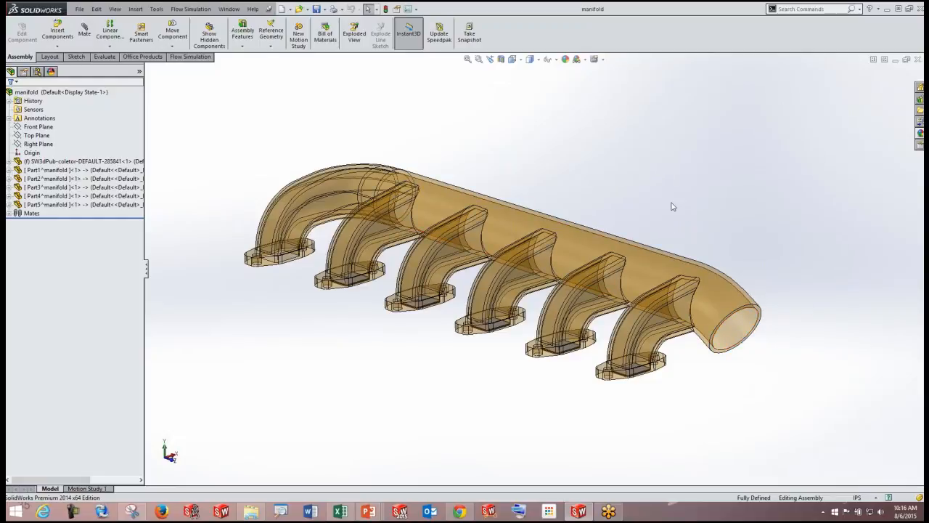
pyautogui.click(417, 9)
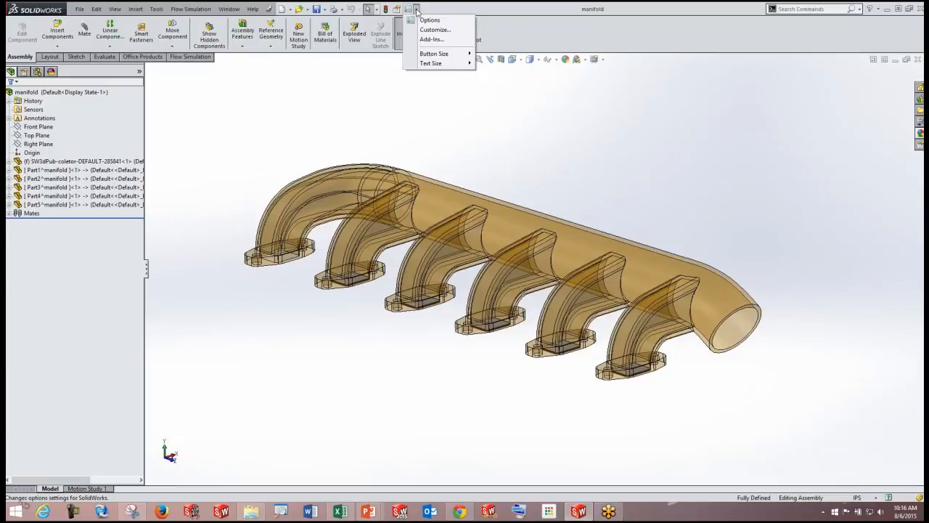
pyautogui.click(432, 39)
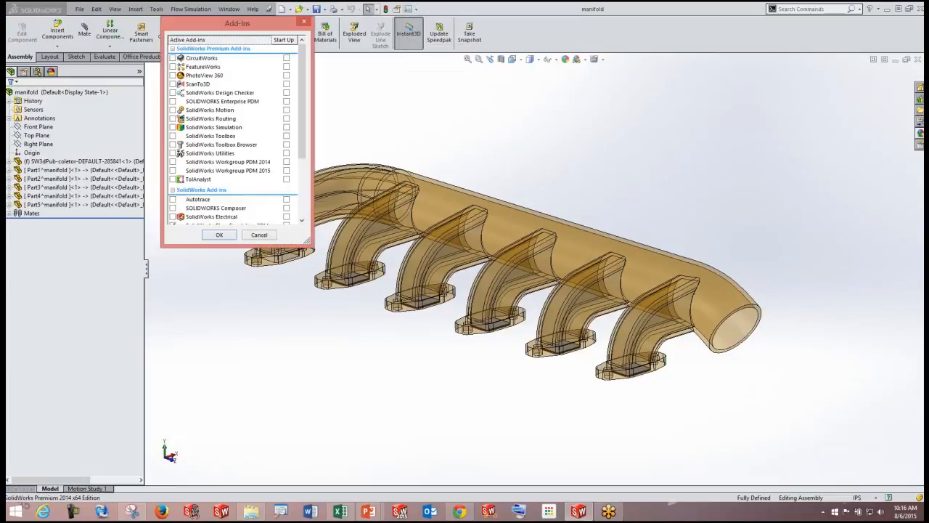
pyautogui.moveTo(253, 25); pyautogui.dragTo(283, 67)
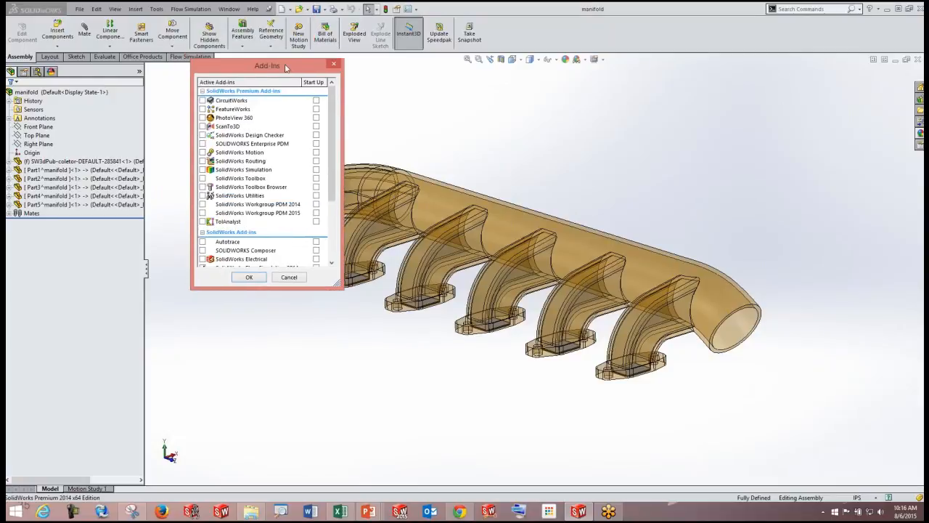
pyautogui.scroll(-4, 243, 175)
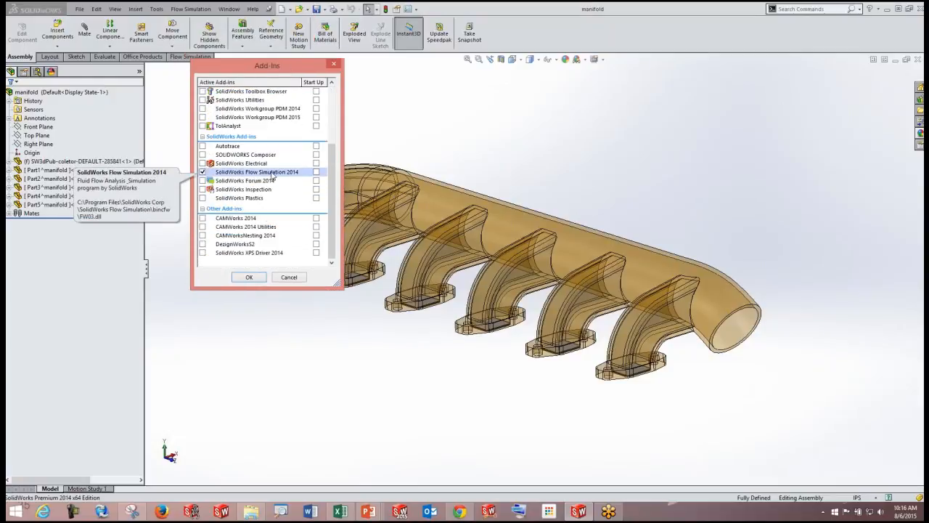
pyautogui.click(204, 174)
pyautogui.click(316, 172)
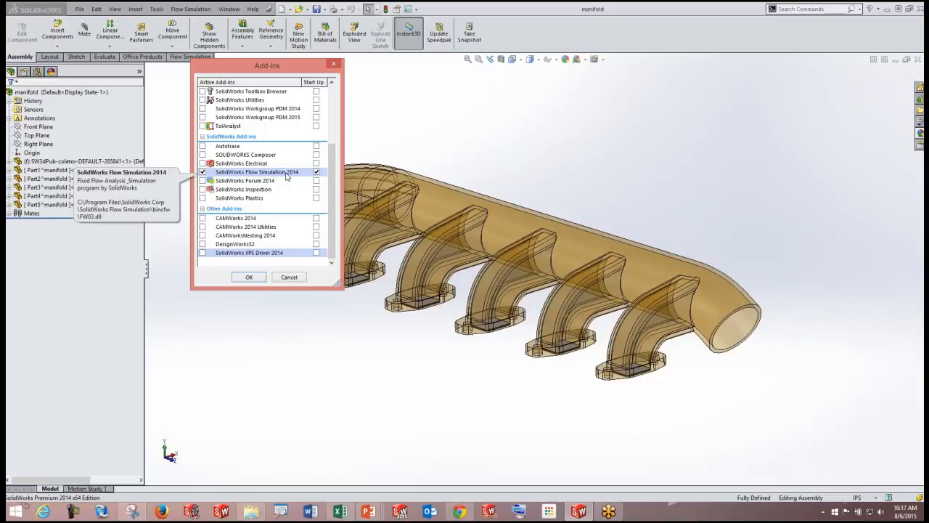
pyautogui.click(249, 277)
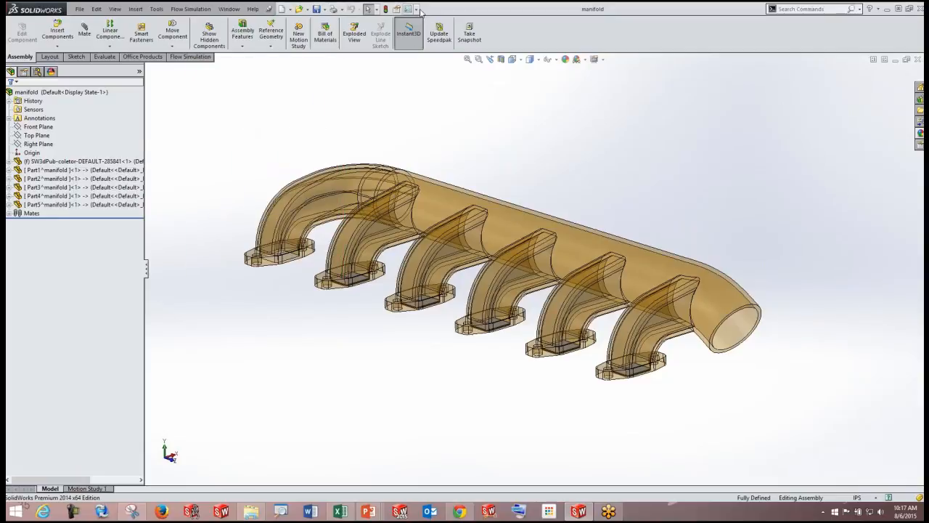
# Look over the available Flow Simulation commands and display its toolset for the manifold assembly.
pyautogui.click(183, 10)
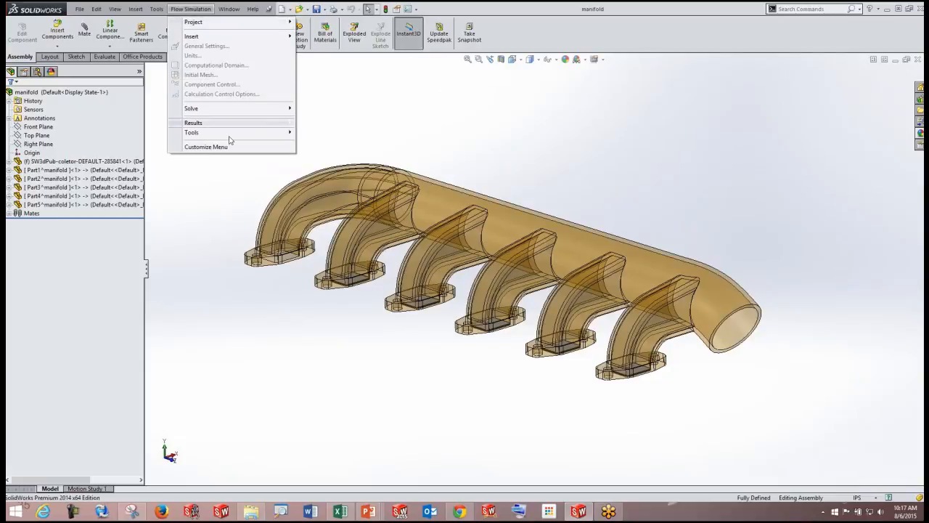
pyautogui.click(409, 129)
pyautogui.click(205, 58)
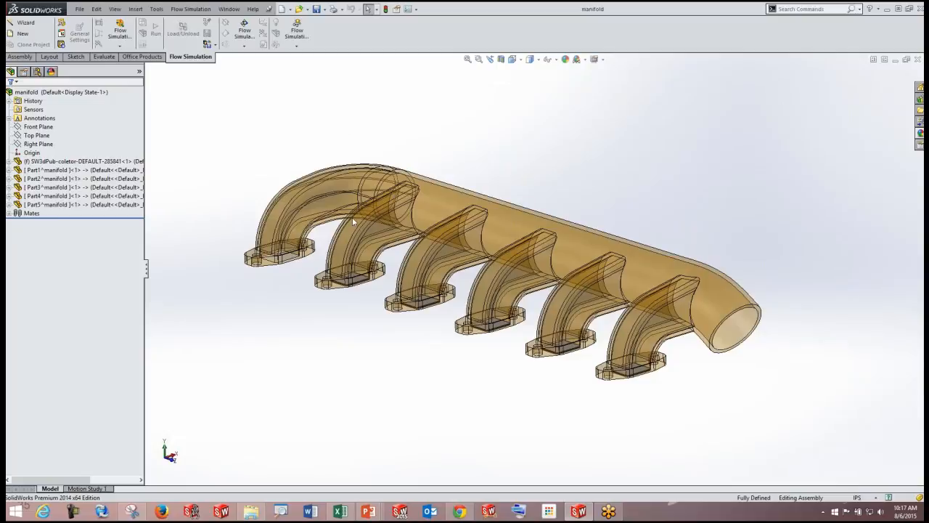
pyautogui.scroll(-2, 588, 357)
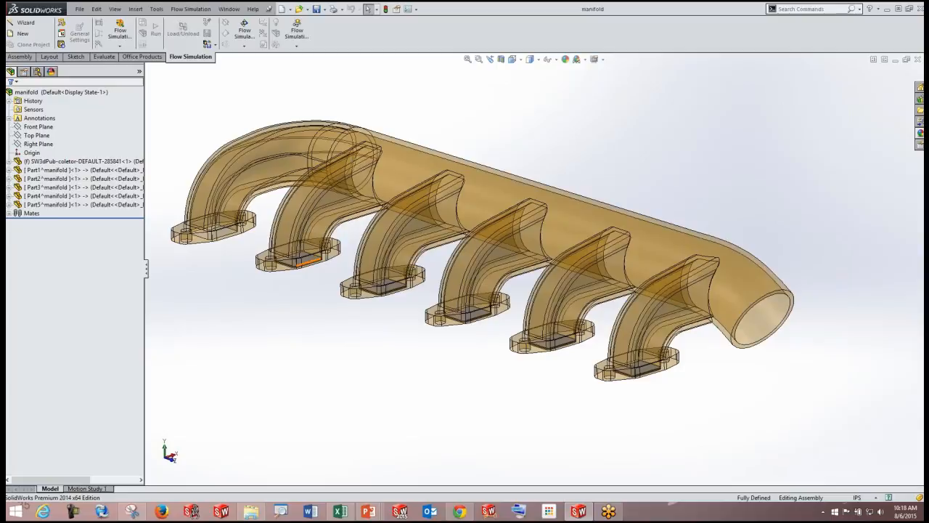
# Start the Create Lids tool and select the planar ring face around the main pipe's round outlet.
pyautogui.click(179, 10)
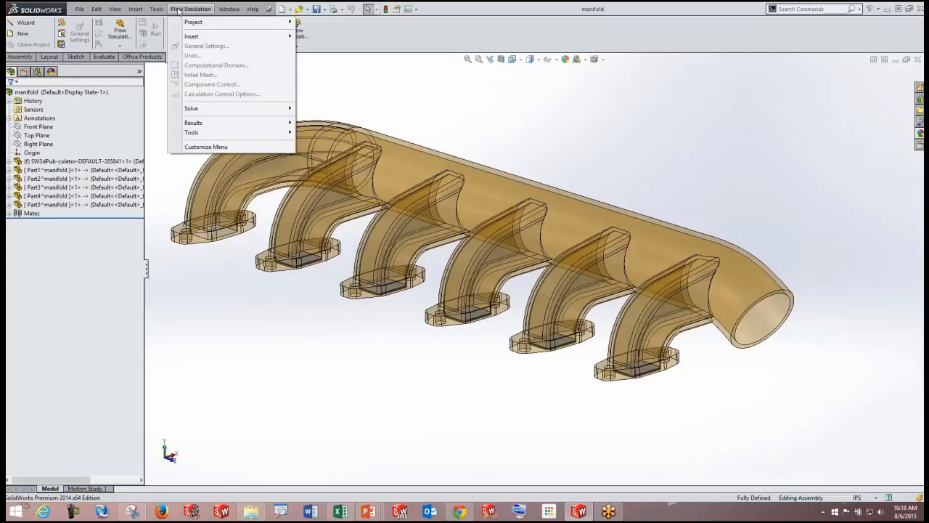
pyautogui.moveTo(237, 135)
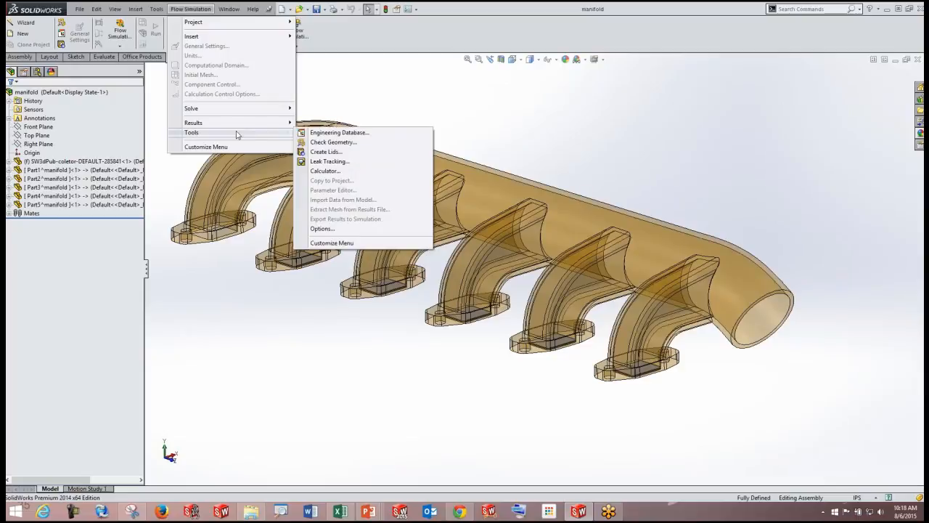
pyautogui.click(330, 151)
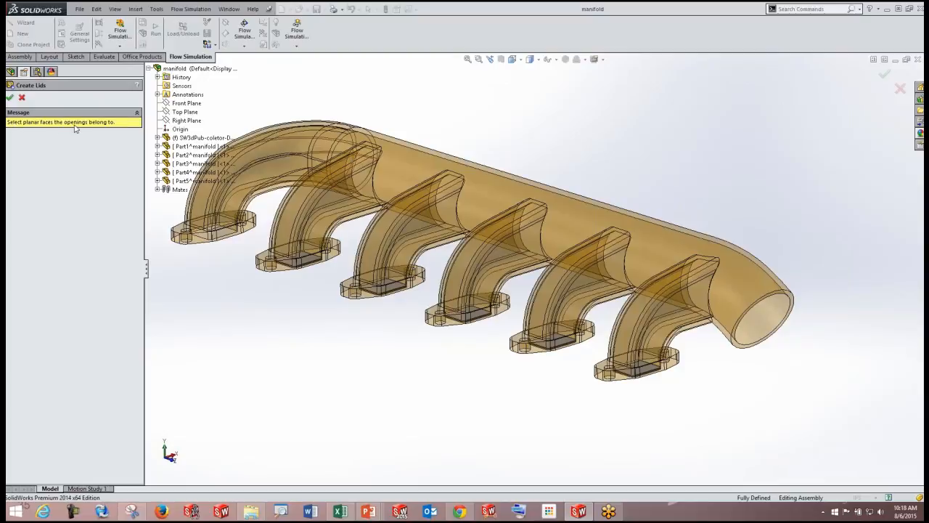
pyautogui.scroll(-3, 778, 301)
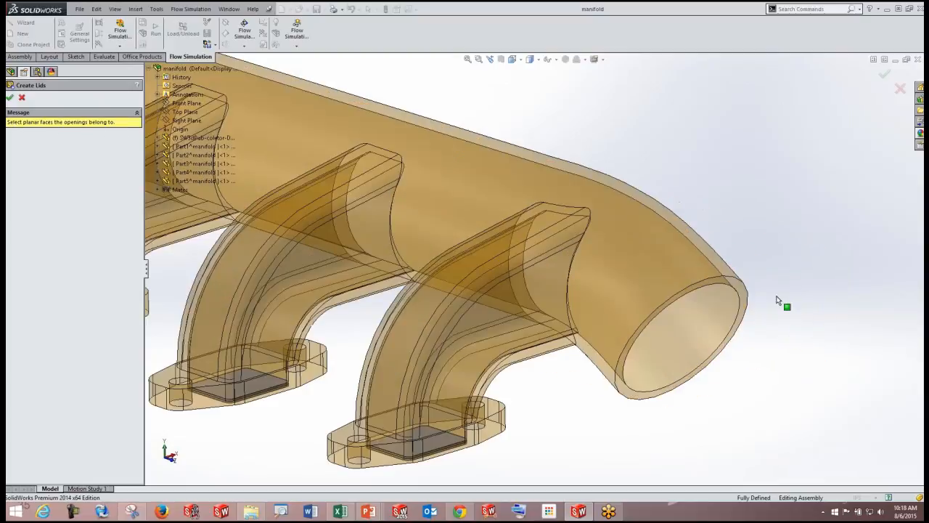
pyautogui.click(742, 296)
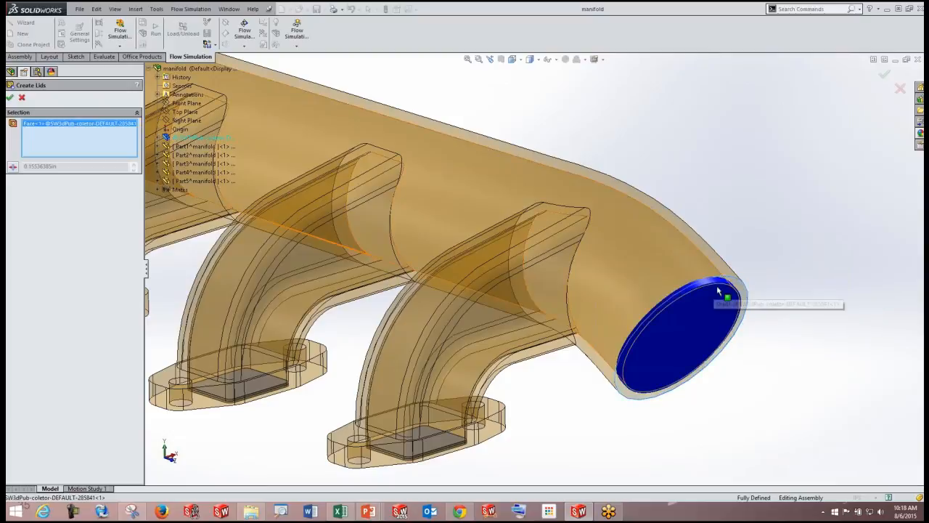
# Set the outlet lid's thickness to 1 mm (0.03937008 in) and create the lid.
pyautogui.moveTo(680, 312); pyautogui.dragTo(708, 344, button='middle')
pyautogui.scroll(-3, 710, 344)
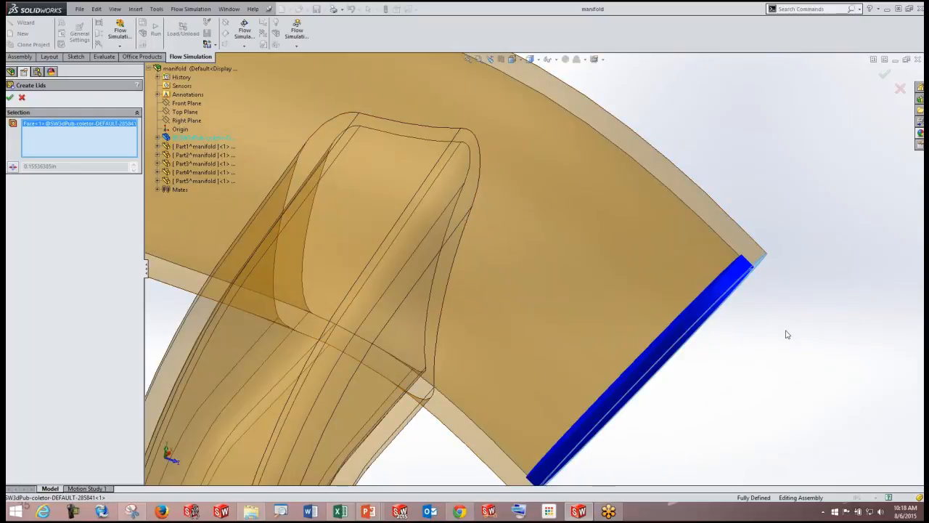
pyautogui.scroll(-2, 782, 332)
pyautogui.scroll(-3, 730, 266)
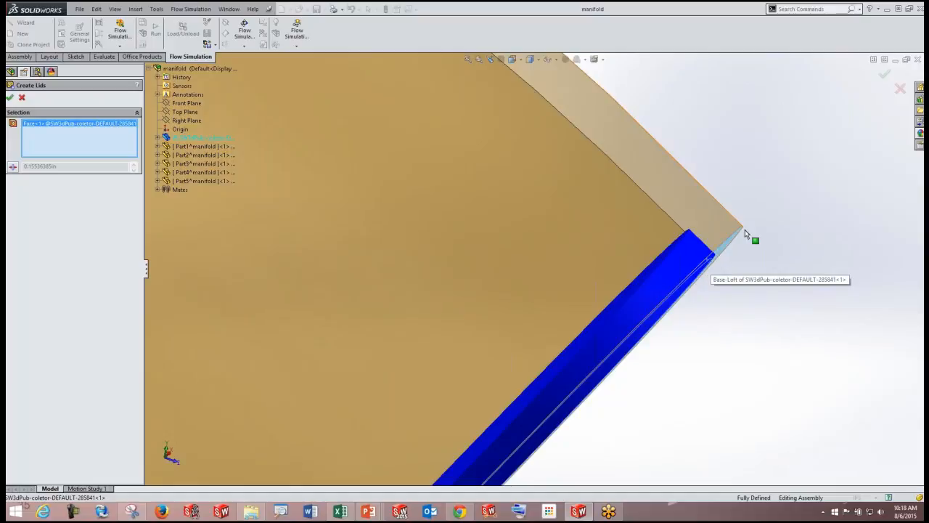
pyautogui.scroll(3, 777, 187)
pyautogui.scroll(3, 522, 276)
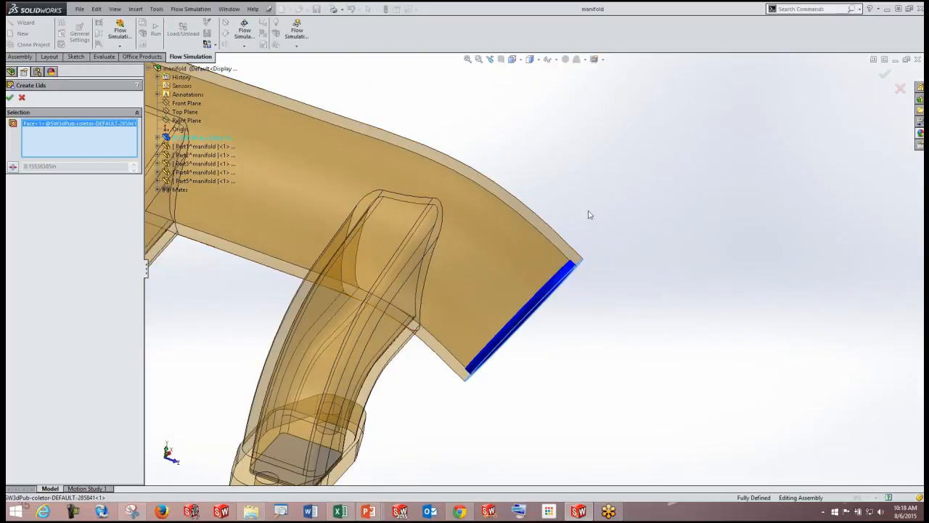
pyautogui.scroll(-2, 549, 312)
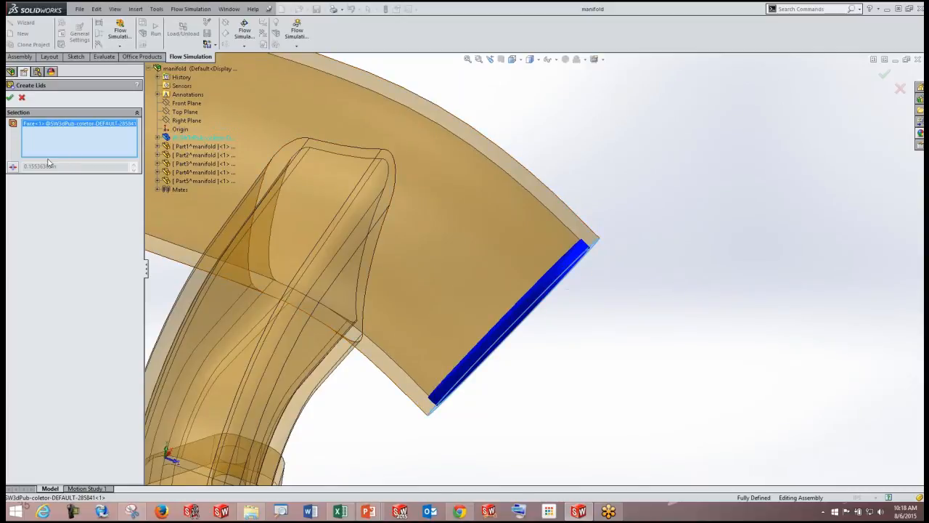
pyautogui.click(13, 166)
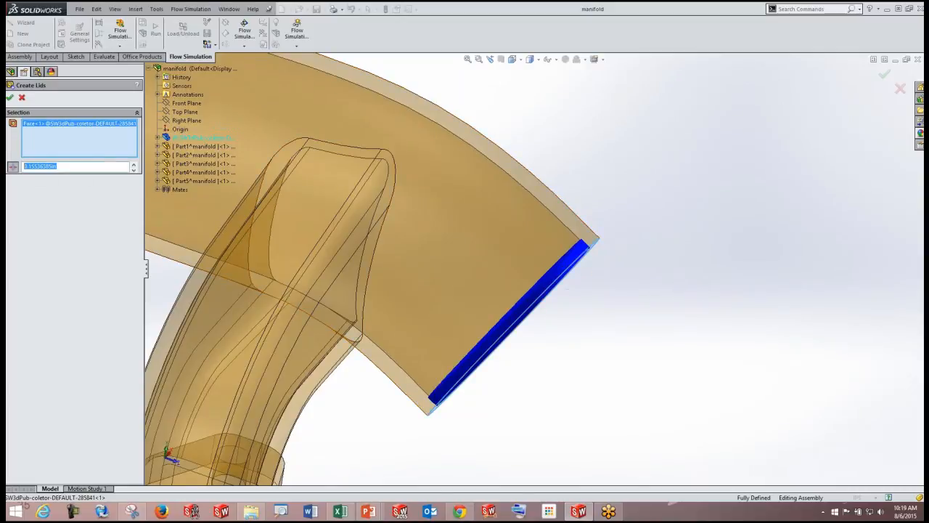
pyautogui.write('1')
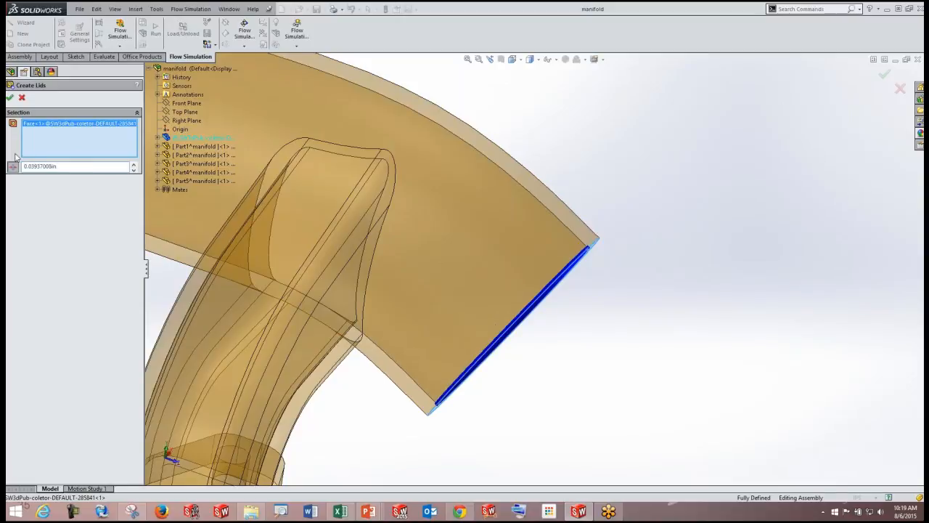
pyautogui.click(9, 96)
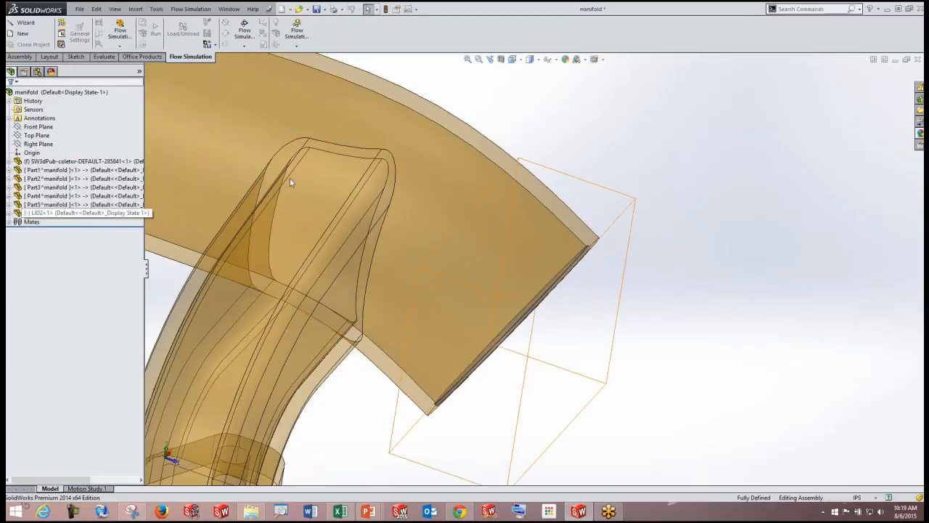
# Insert a new part into the assembly, positioned on the underside face of the open flange on the end runner.
pyautogui.scroll(10, 356, 326)
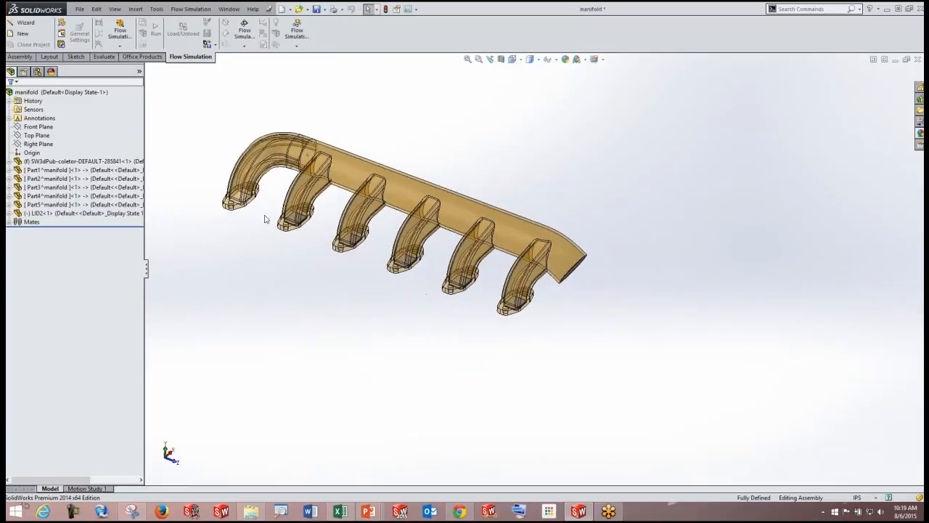
pyautogui.scroll(-6, 266, 219)
pyautogui.moveTo(266, 220); pyautogui.dragTo(280, 110, button='middle')
pyautogui.scroll(-1, 409, 327)
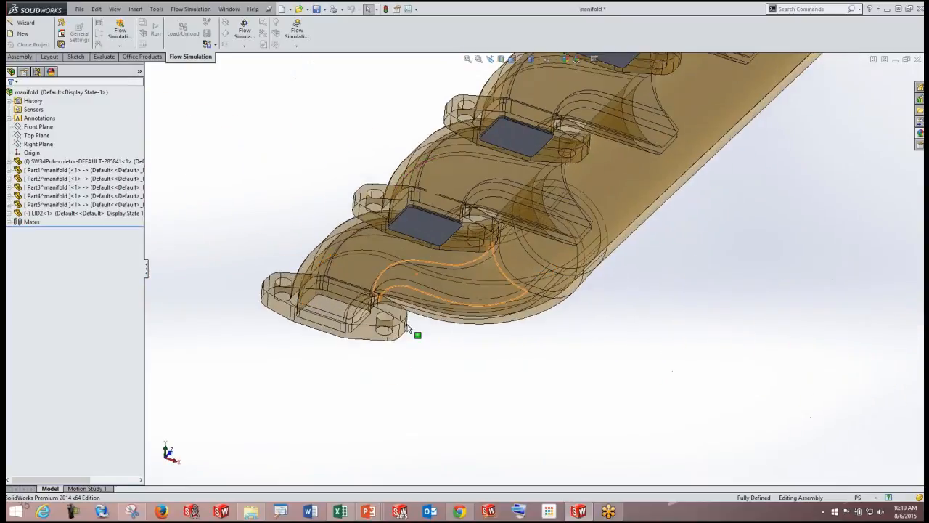
pyautogui.scroll(2, 409, 328)
pyautogui.moveTo(409, 328); pyautogui.dragTo(403, 255, button='middle')
pyautogui.scroll(-3, 341, 295)
pyautogui.scroll(-3, 364, 287)
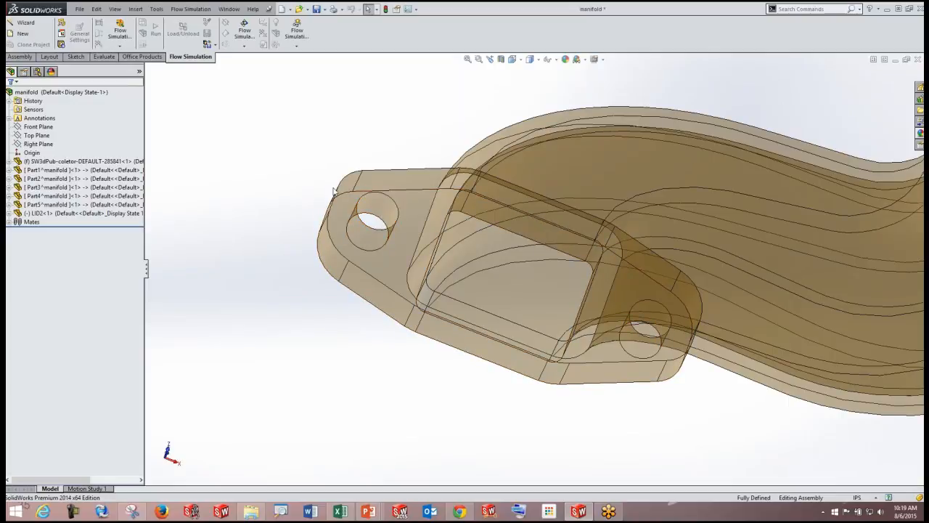
pyautogui.scroll(2, 502, 235)
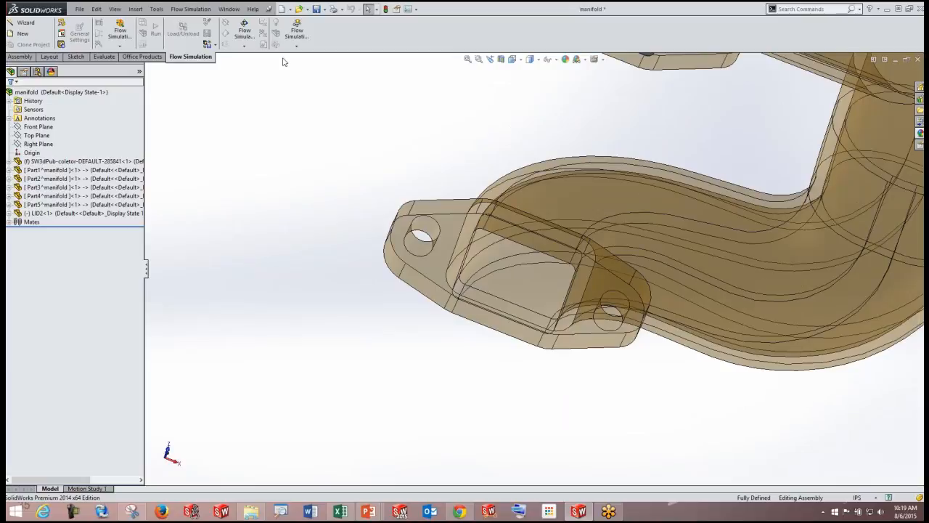
pyautogui.click(31, 57)
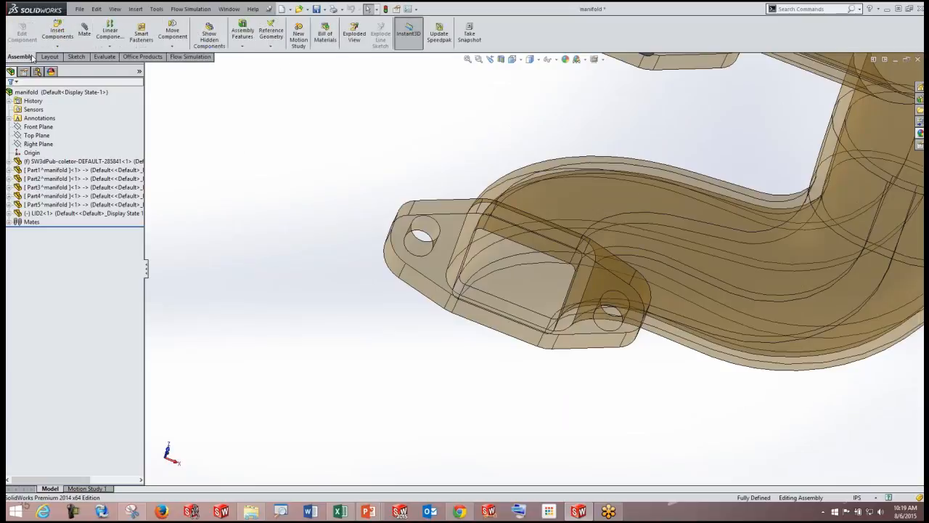
pyautogui.click(57, 48)
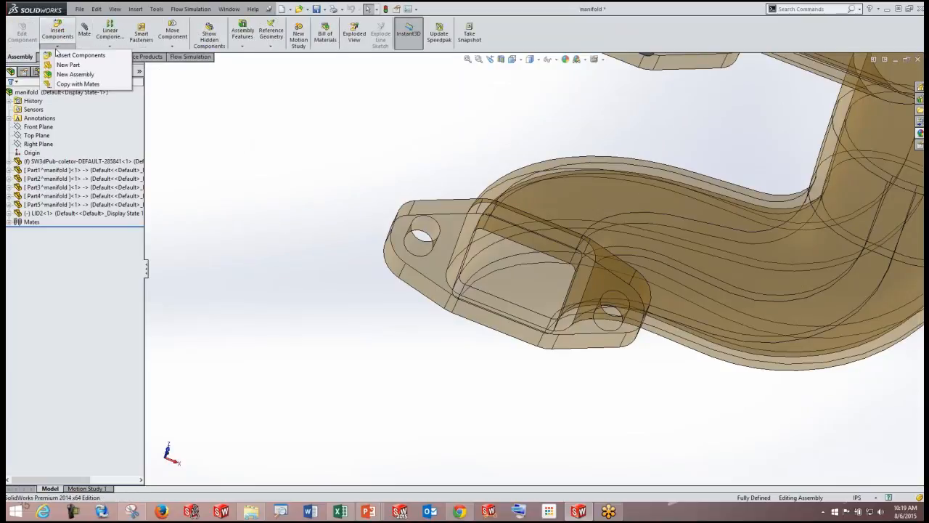
pyautogui.click(64, 65)
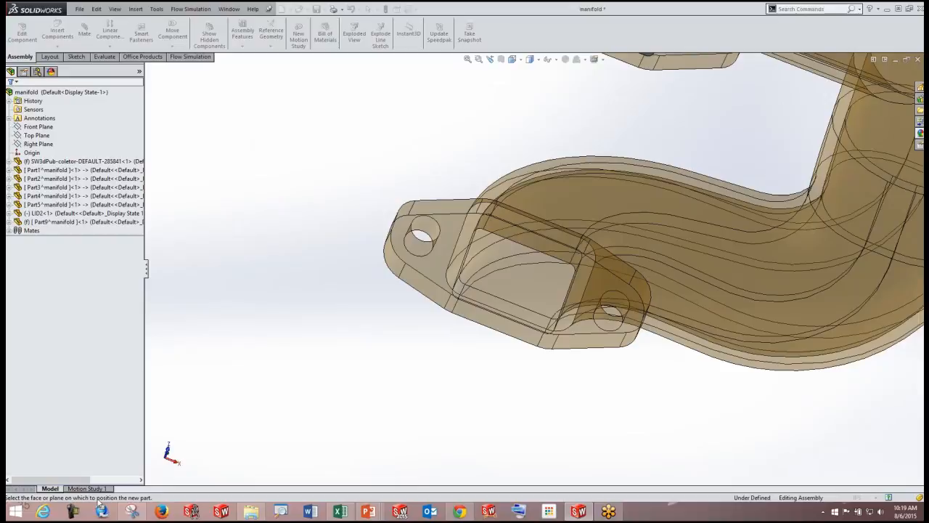
pyautogui.click(443, 264)
# Convert the full edge loop of the flange's rectangular opening into sketch entities of the new part.
pyautogui.scroll(1, 522, 272)
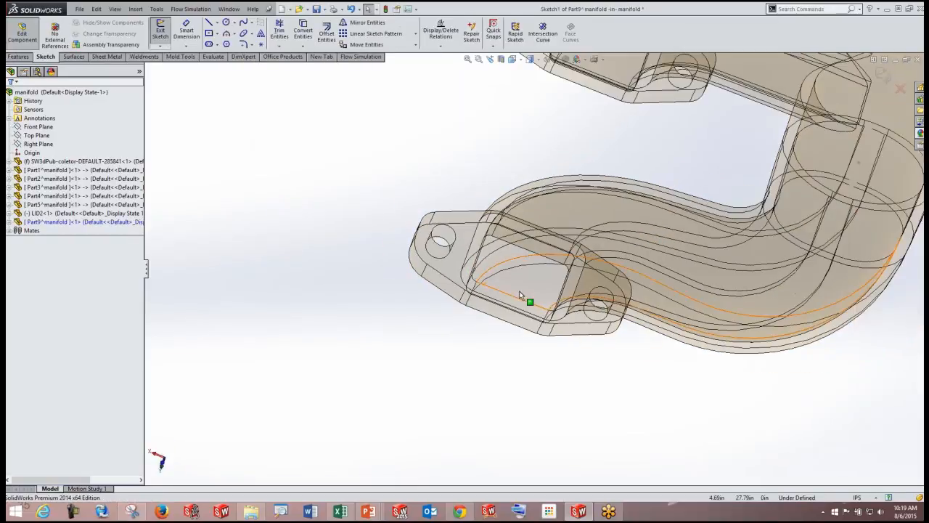
pyautogui.scroll(-1, 526, 292)
pyautogui.rightClick(524, 241)
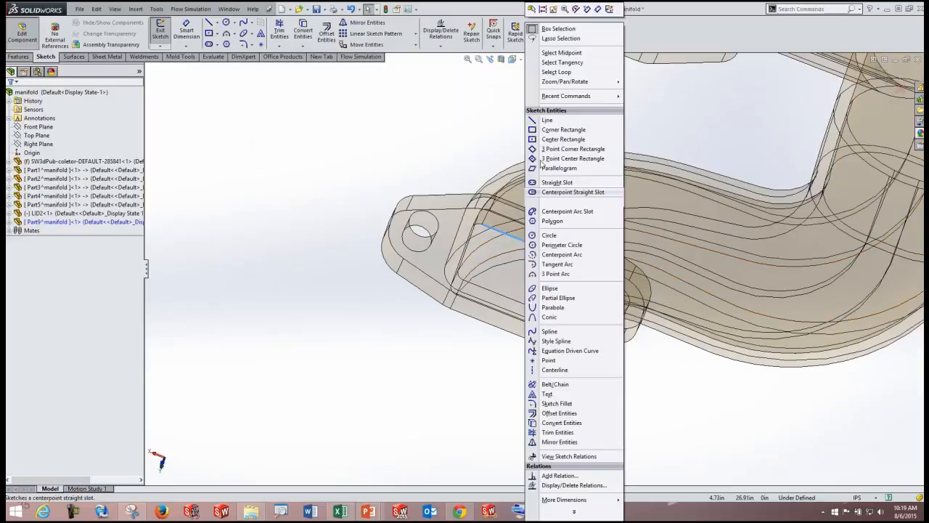
pyautogui.click(556, 72)
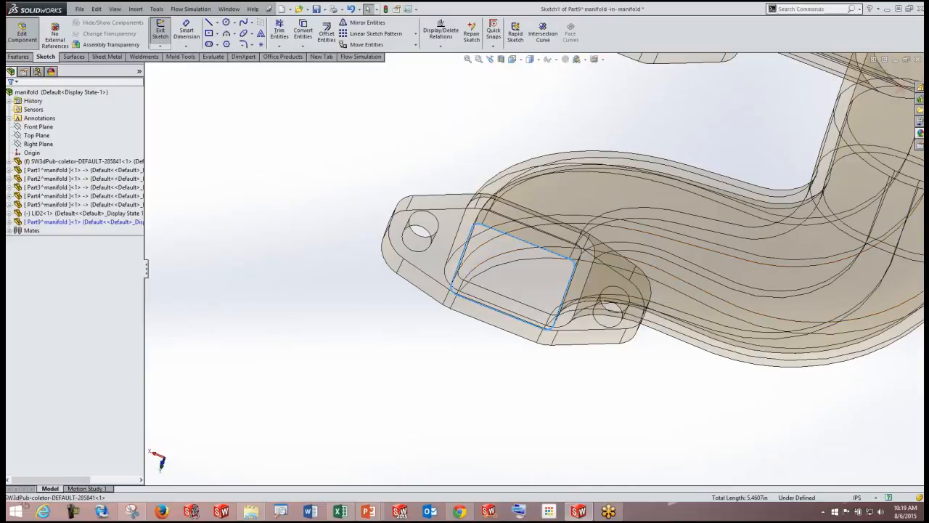
pyautogui.click(298, 30)
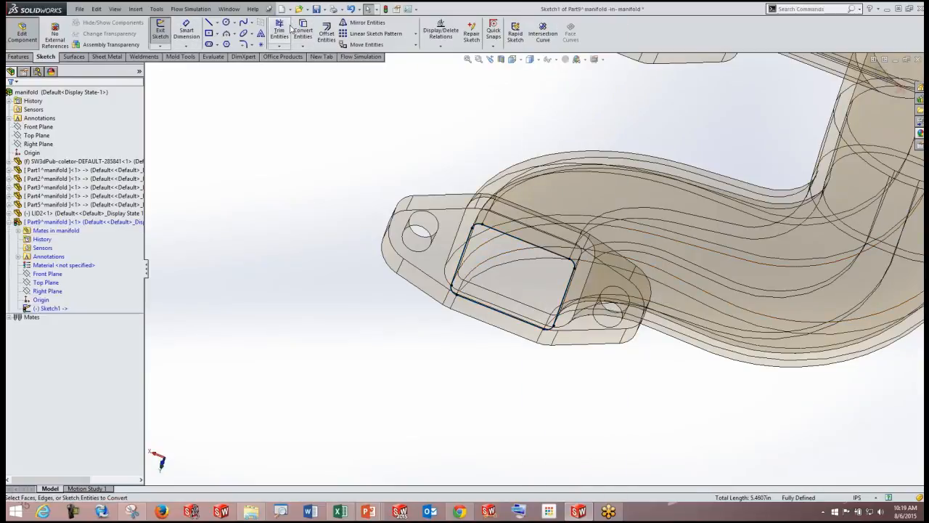
# Extrude the converted flange-opening sketch 2 mm with a Mid Plane end condition to form the lid.
pyautogui.click(19, 57)
pyautogui.click(163, 36)
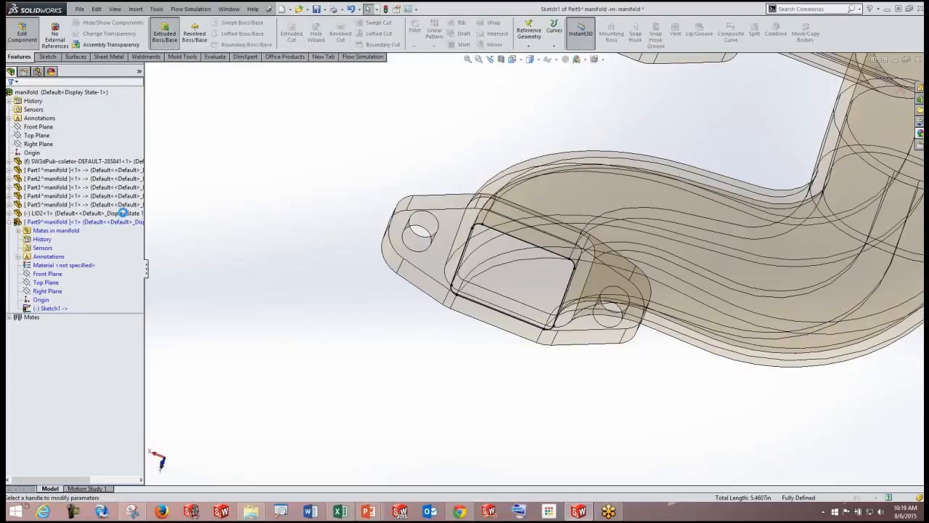
pyautogui.moveTo(510, 282); pyautogui.dragTo(512, 309, button='middle')
pyautogui.scroll(-5, 501, 298)
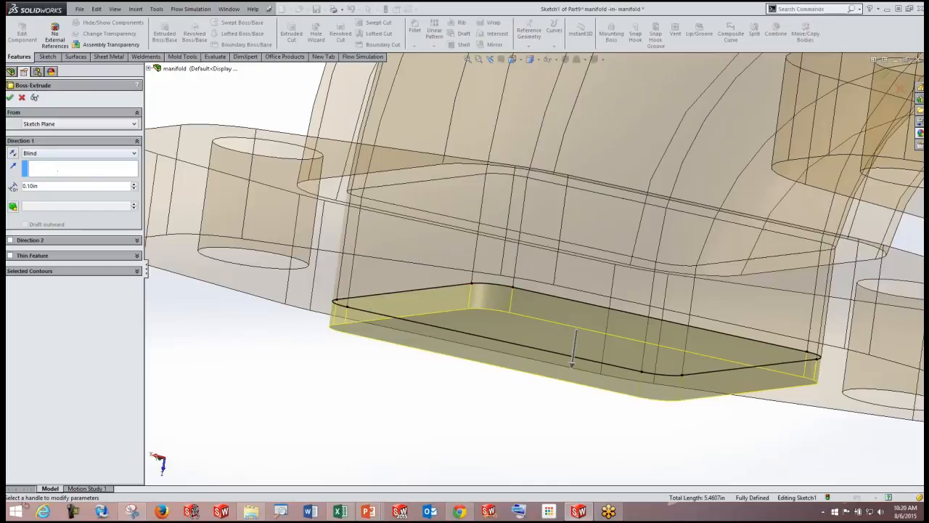
pyautogui.click(64, 154)
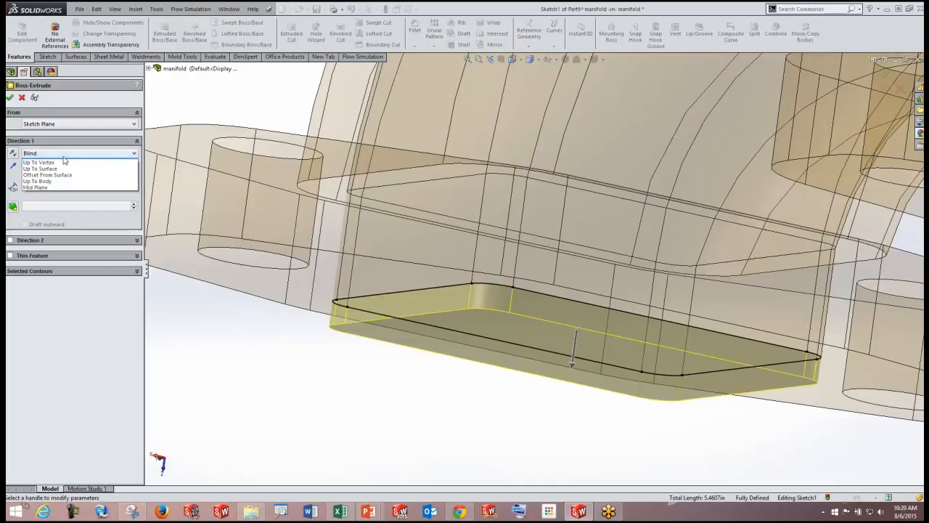
pyautogui.click(57, 193)
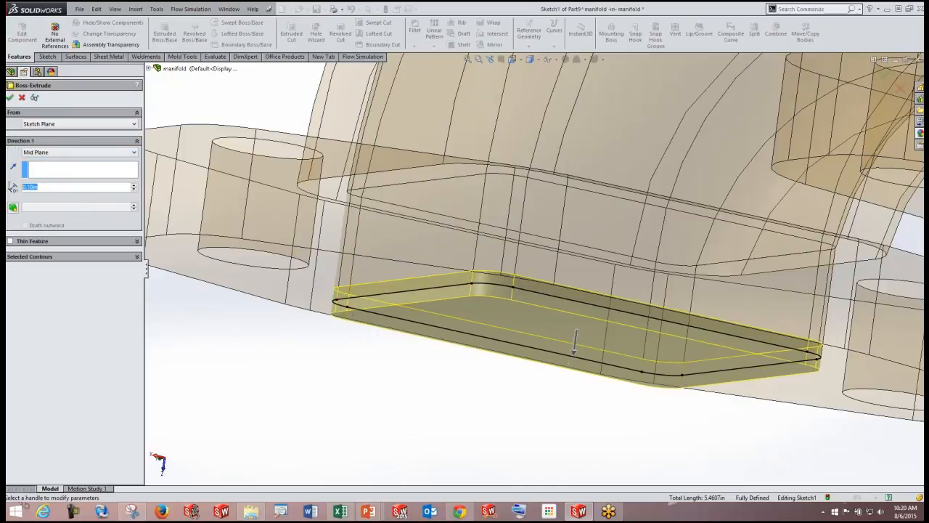
pyautogui.write('2mm')
pyautogui.click(10, 97)
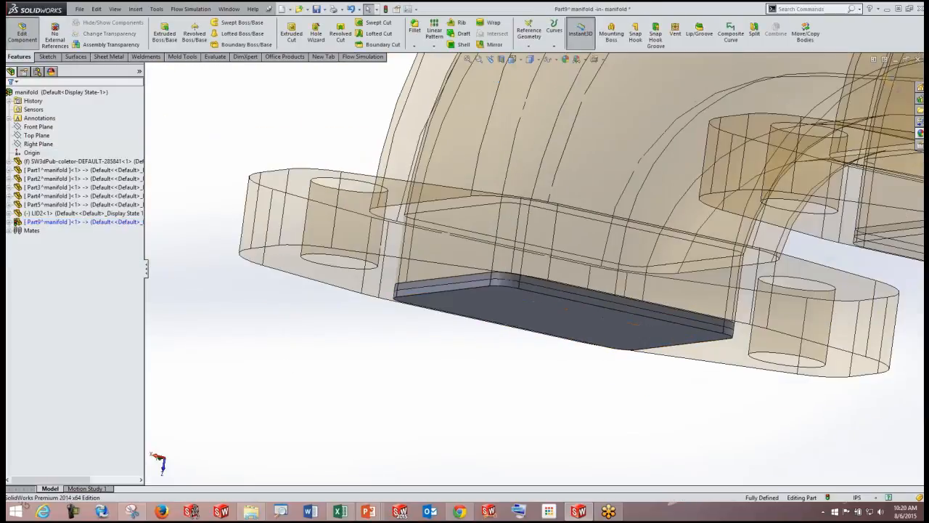
# Finish editing the new lid part, return to the assembly and check the lids across the whole manifold.
pyautogui.scroll(1, 475, 347)
pyautogui.scroll(2, 522, 363)
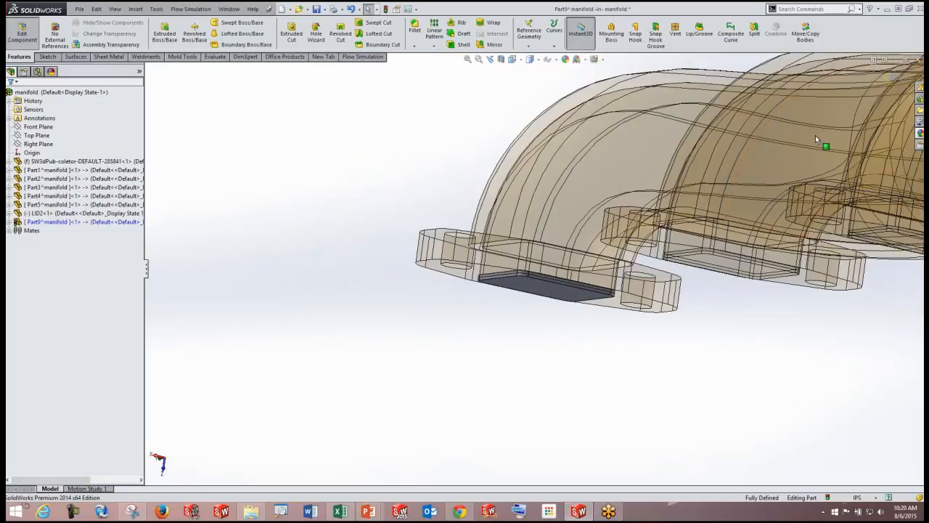
pyautogui.scroll(6, 817, 140)
pyautogui.click(895, 82)
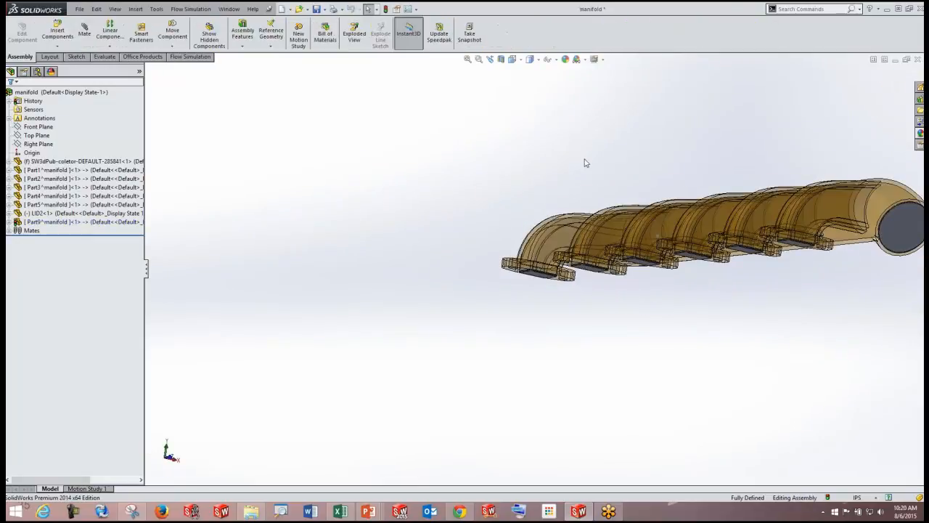
pyautogui.moveTo(728, 139); pyautogui.dragTo(710, 229, button='middle')
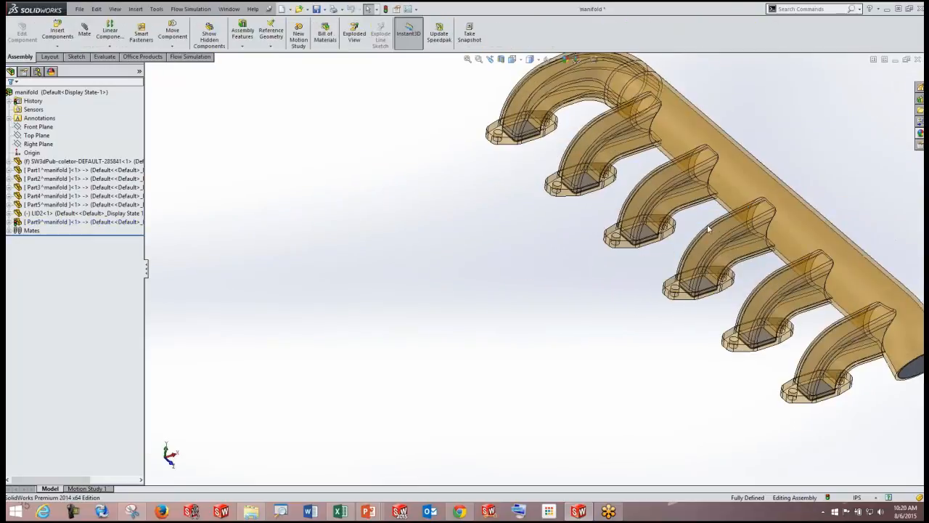
pyautogui.scroll(2, 726, 217)
pyautogui.scroll(-1, 653, 236)
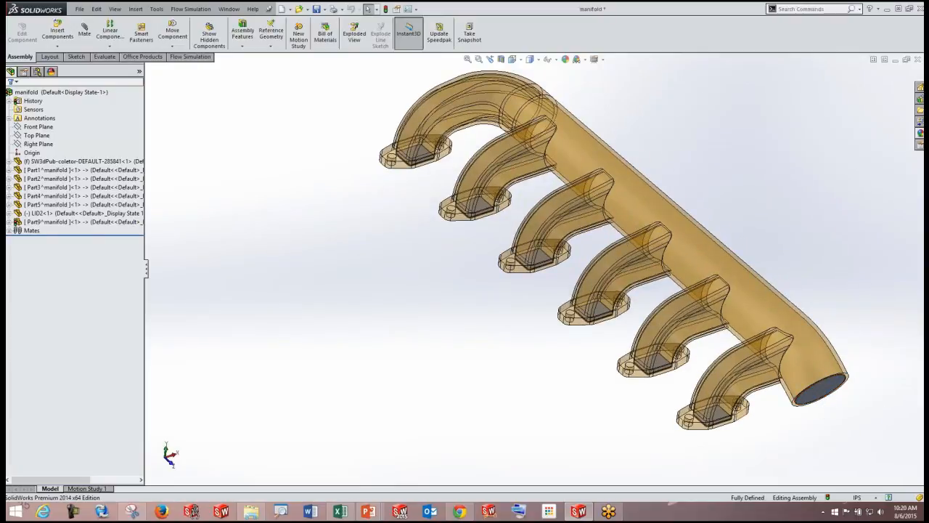
pyautogui.moveTo(457, 300); pyautogui.dragTo(760, 172, button='middle')
pyautogui.scroll(-2, 793, 275)
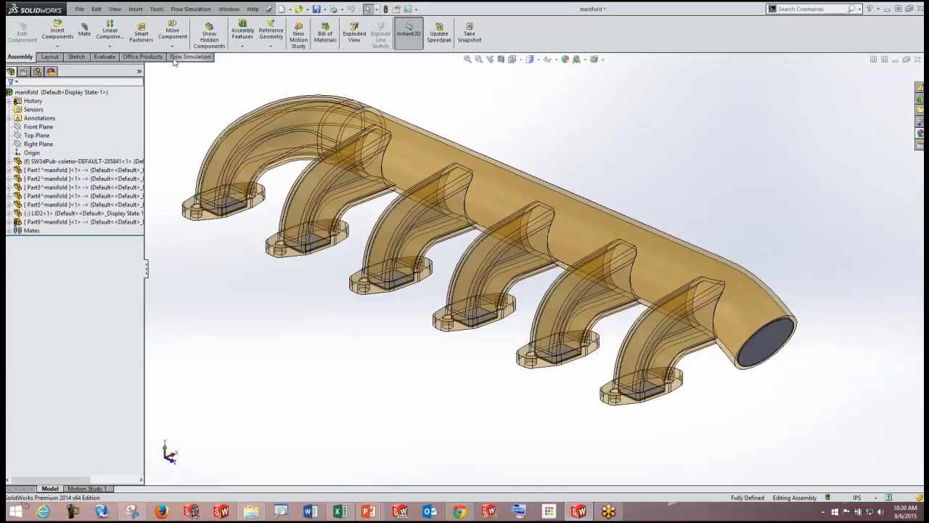
# Start a Flow Simulation wizard project named "manifold study" with the comment "outlet efficiency", using the current configuration.
pyautogui.click(195, 58)
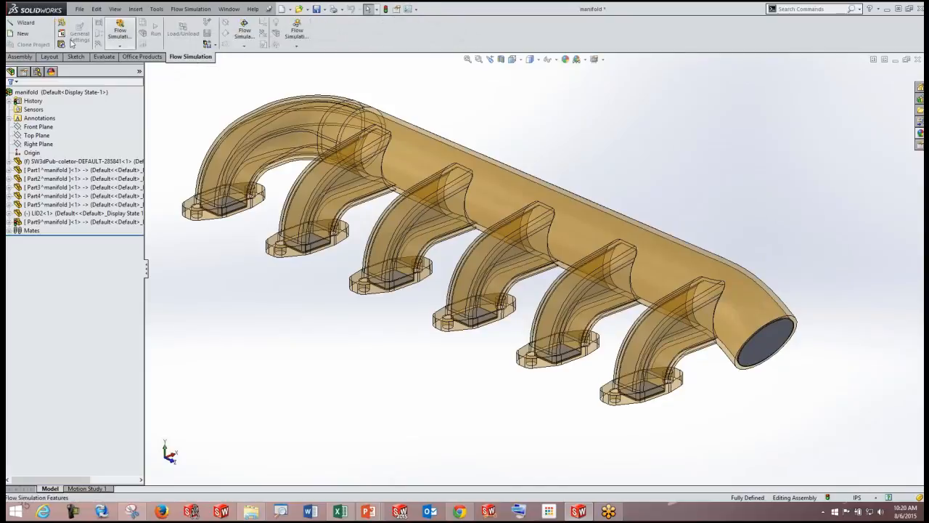
pyautogui.click(35, 25)
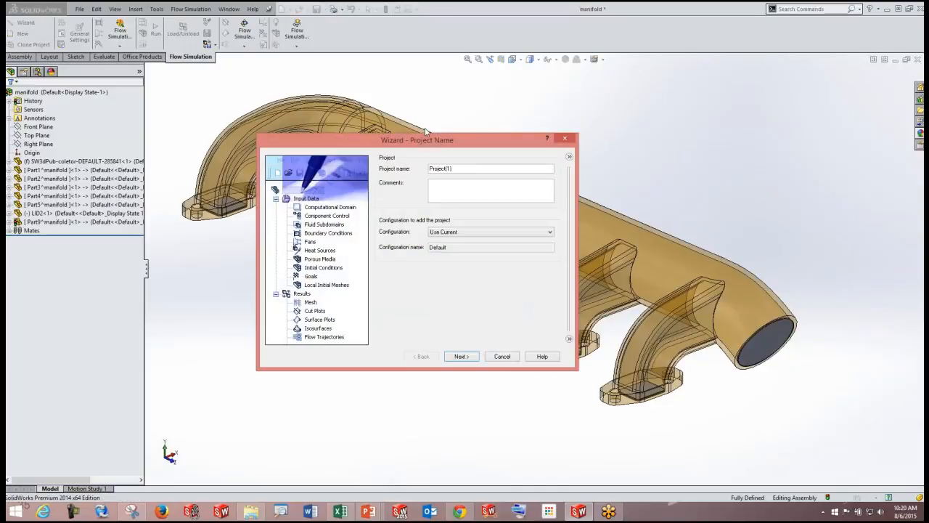
pyautogui.moveTo(428, 141); pyautogui.dragTo(339, 114)
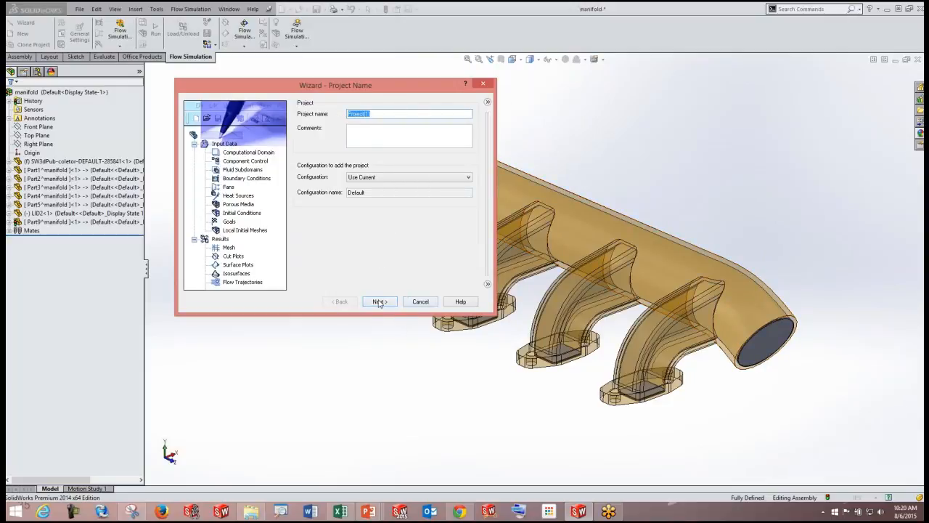
pyautogui.write('manifold study')
pyautogui.click(391, 138)
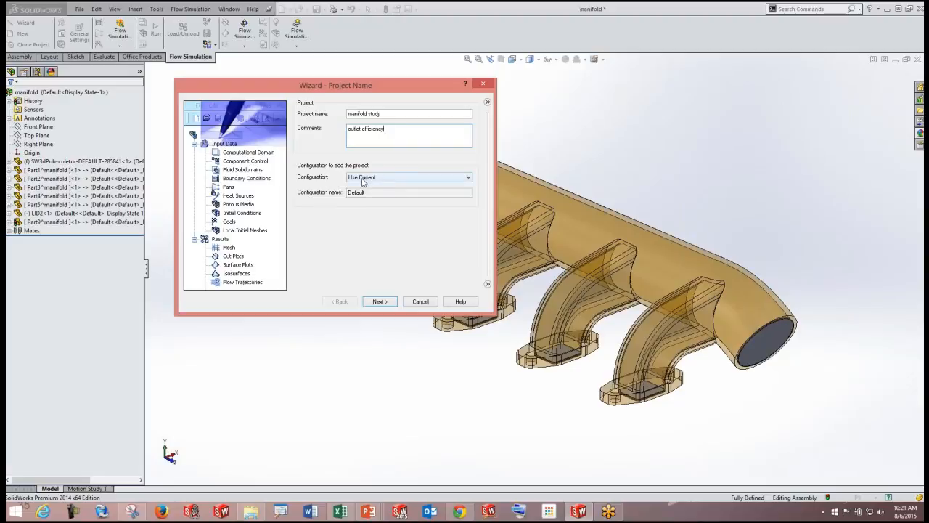
pyautogui.click(381, 302)
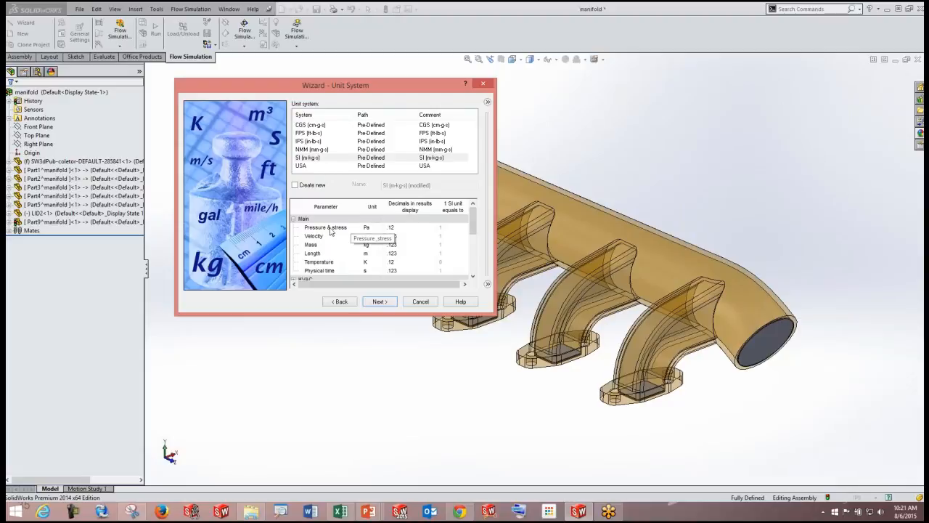
# Choose the SI (m-kg-s) unit system and keep the project's analysis type set to Internal.
pyautogui.click(324, 159)
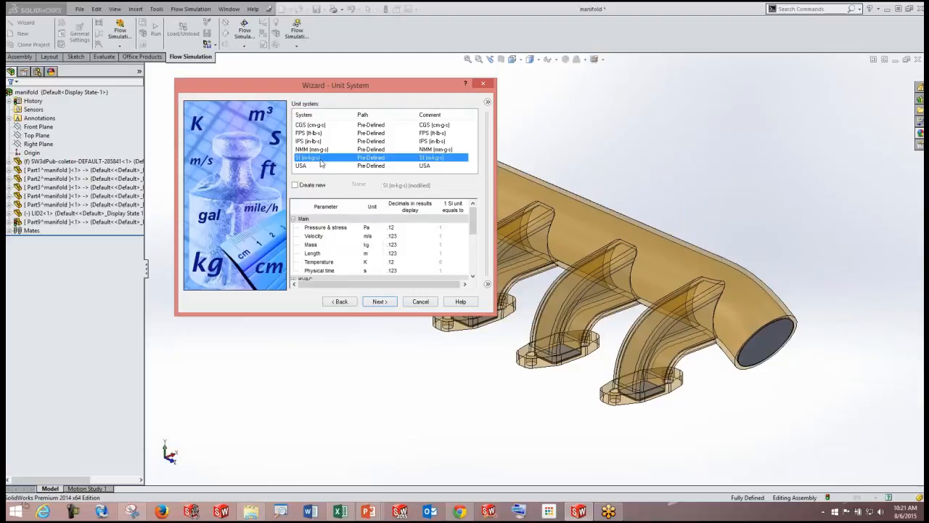
pyautogui.click(378, 301)
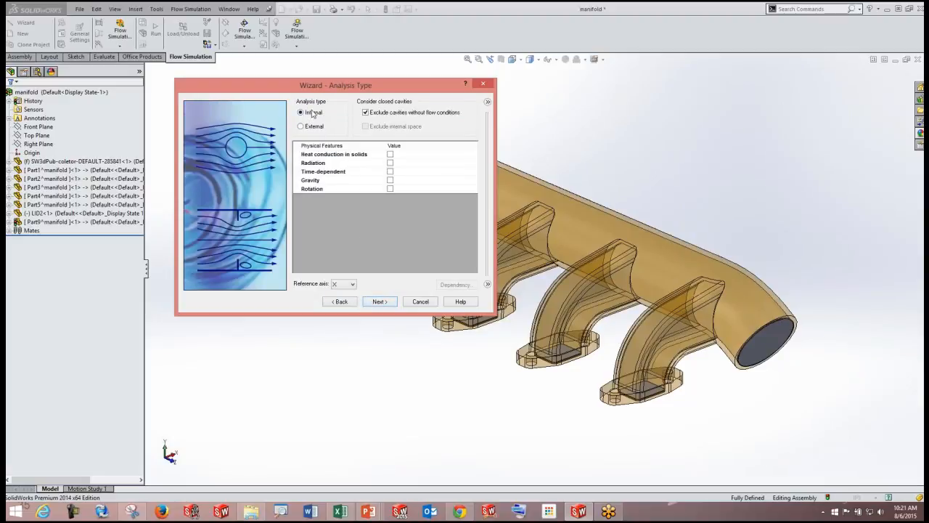
pyautogui.click(366, 114)
pyautogui.click(387, 302)
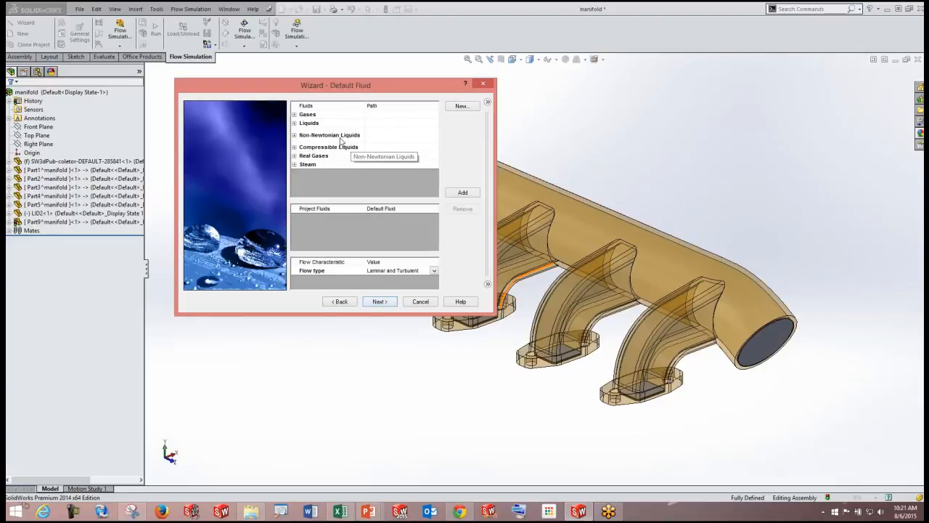
# Add the pre-defined gas Air as the project's default fluid, keeping the laminar and turbulent flow type.
pyautogui.click(295, 115)
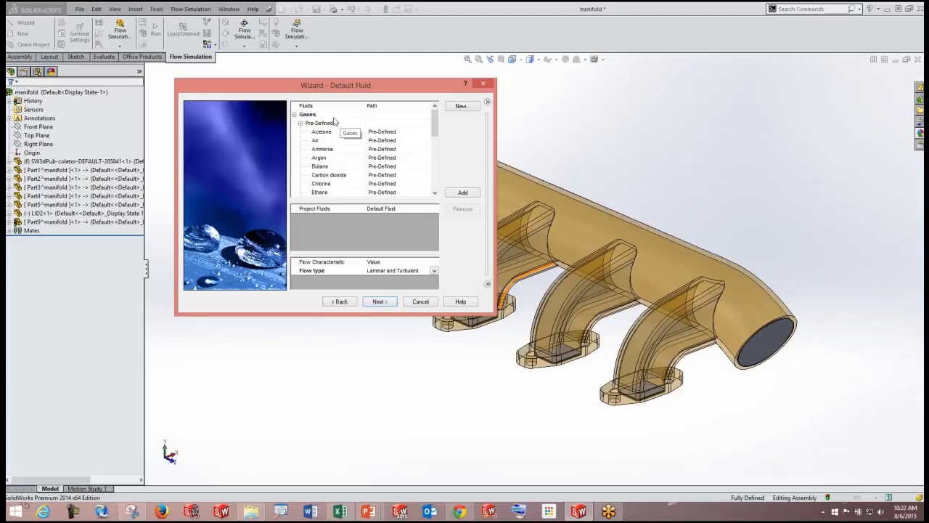
pyautogui.click(322, 141)
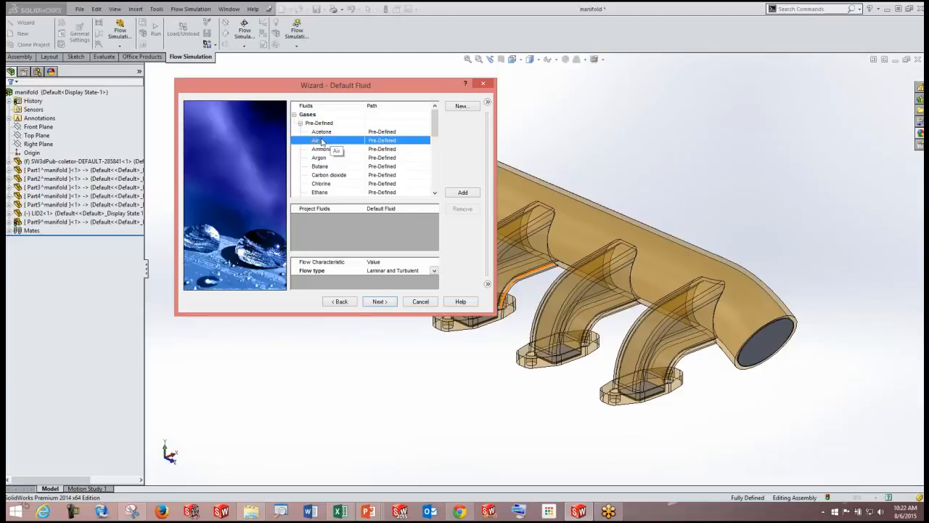
pyautogui.click(463, 192)
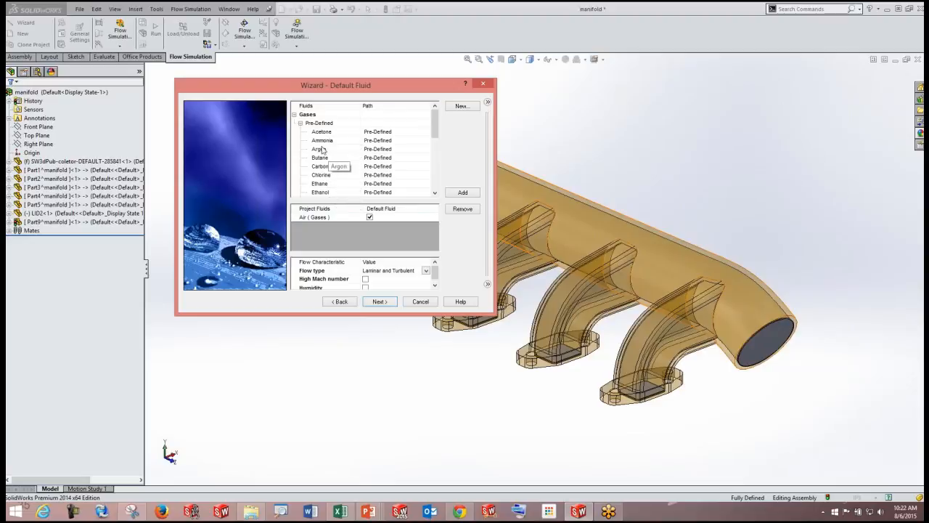
pyautogui.click(380, 301)
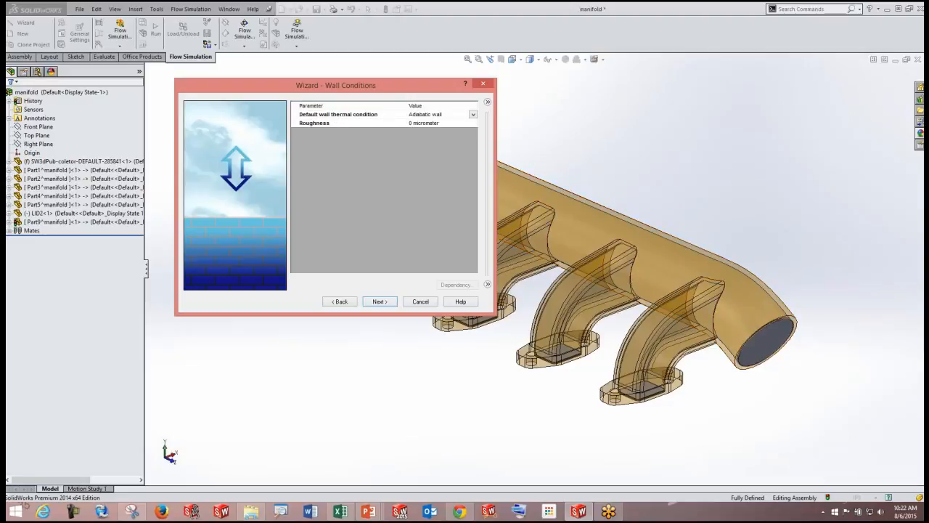
# Accept the adiabatic wall condition, the default initial conditions and result resolution 3, and finish the project wizard.
pyautogui.click(379, 302)
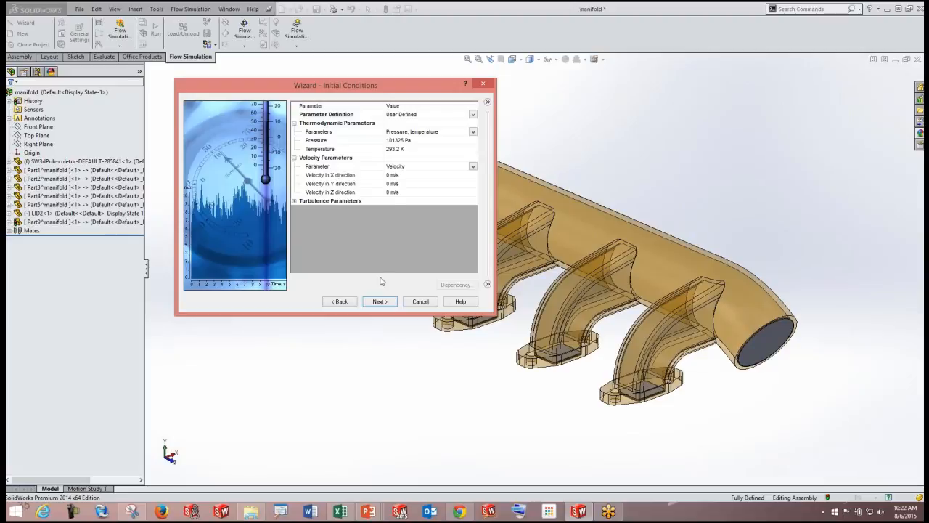
pyautogui.click(380, 301)
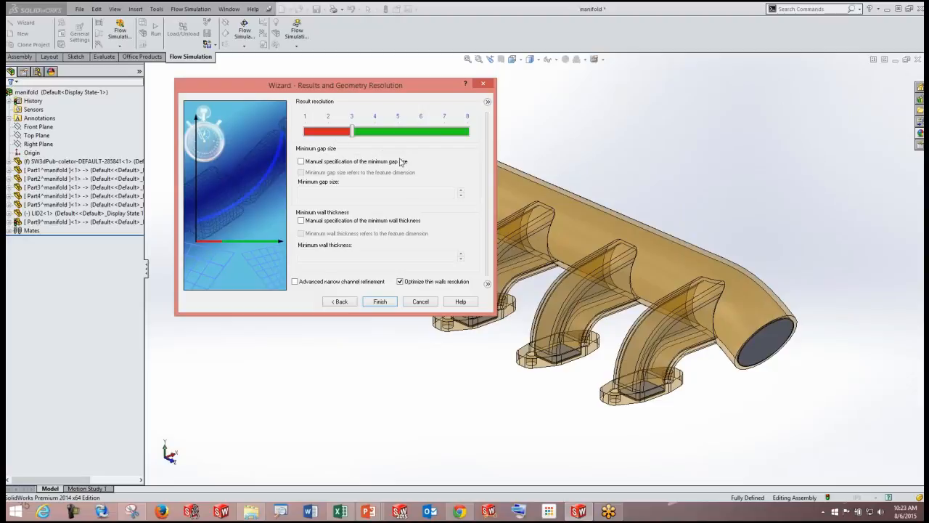
pyautogui.click(381, 302)
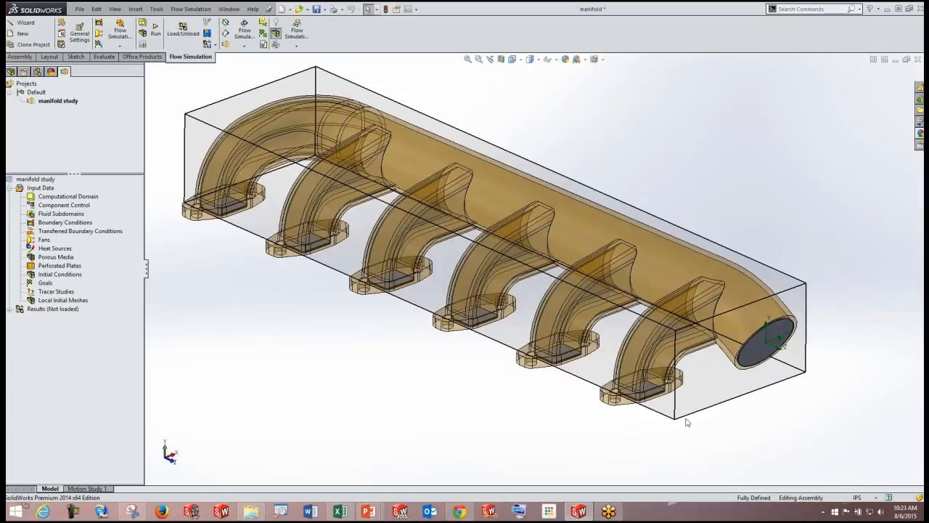
# Examine the extents of the computational domain box around the manifold.
pyautogui.moveTo(688, 424)
pyautogui.mouseDown(button='middle')
pyautogui.moveTo(649, 358)
pyautogui.moveTo(642, 363)
pyautogui.moveTo(684, 427)
pyautogui.mouseUp(button='middle')
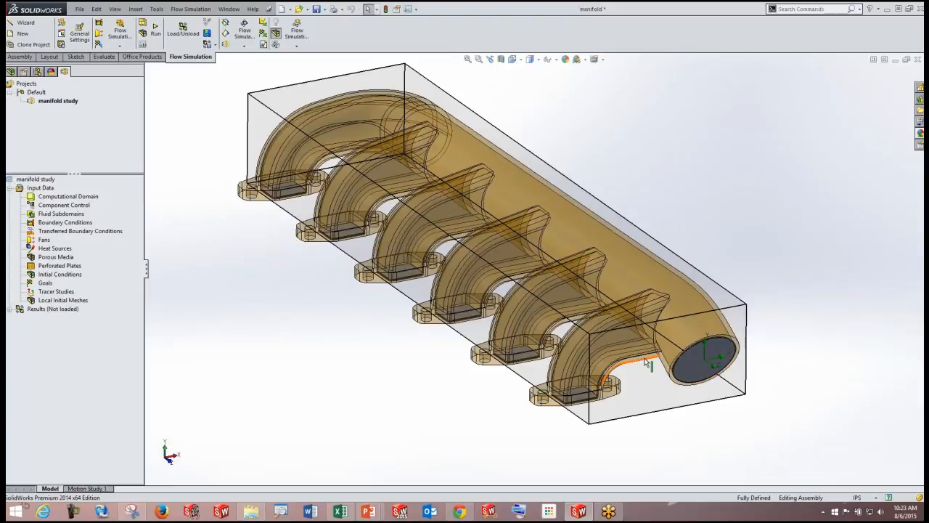
pyautogui.scroll(-2, 646, 365)
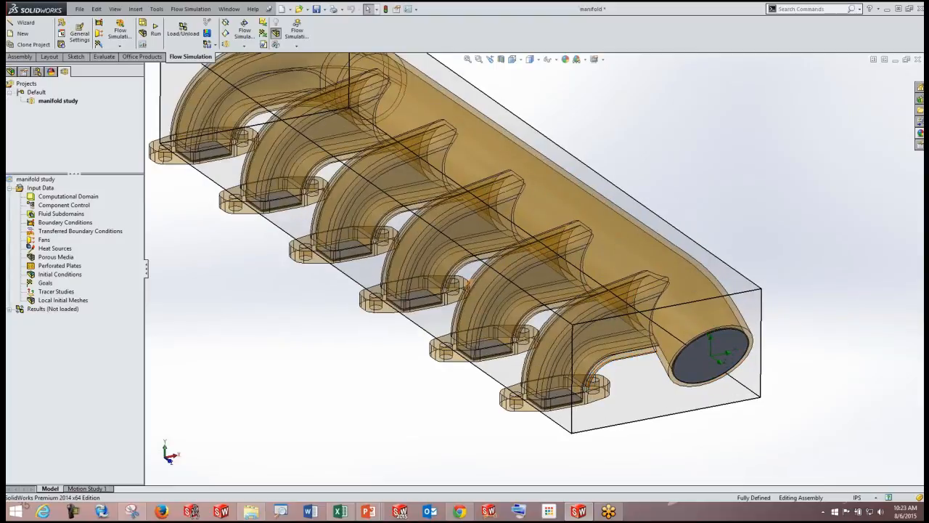
pyautogui.click(63, 197)
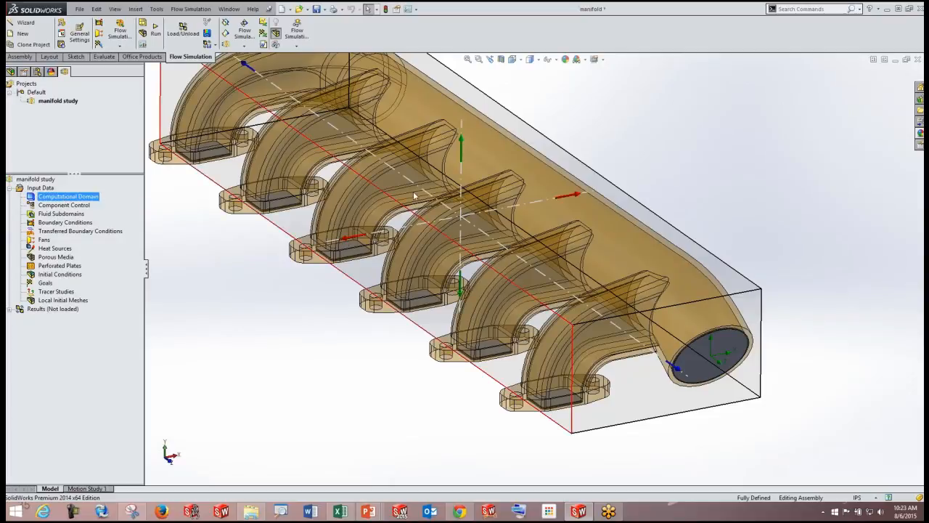
pyautogui.click(294, 370)
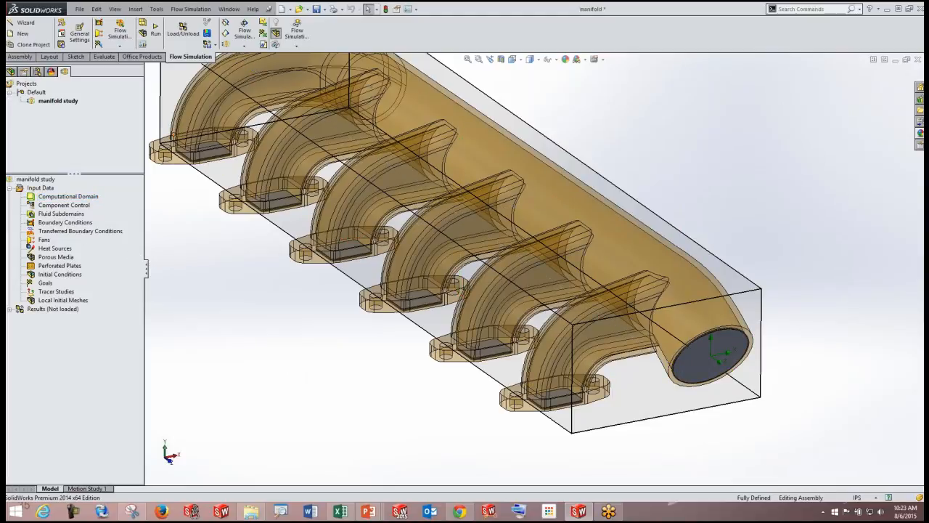
pyautogui.rightClick(62, 224)
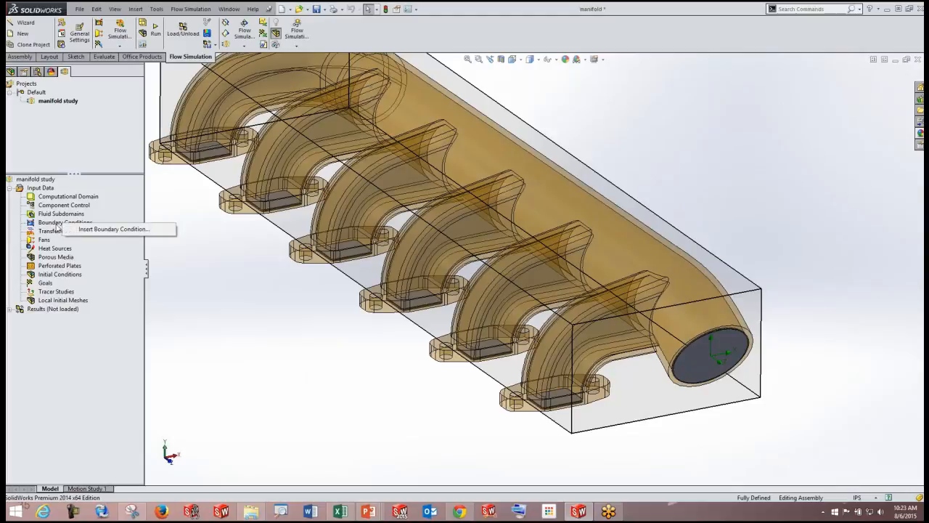
pyautogui.click(242, 289)
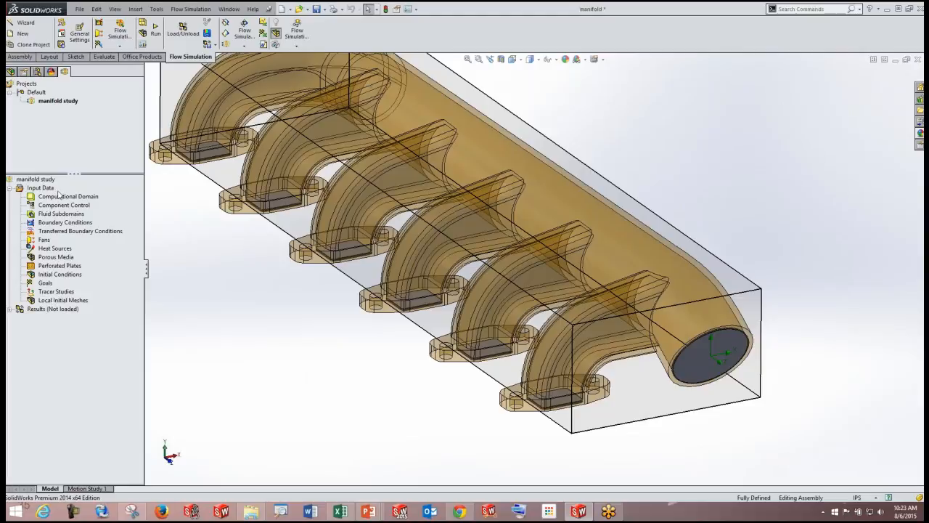
pyautogui.click(192, 9)
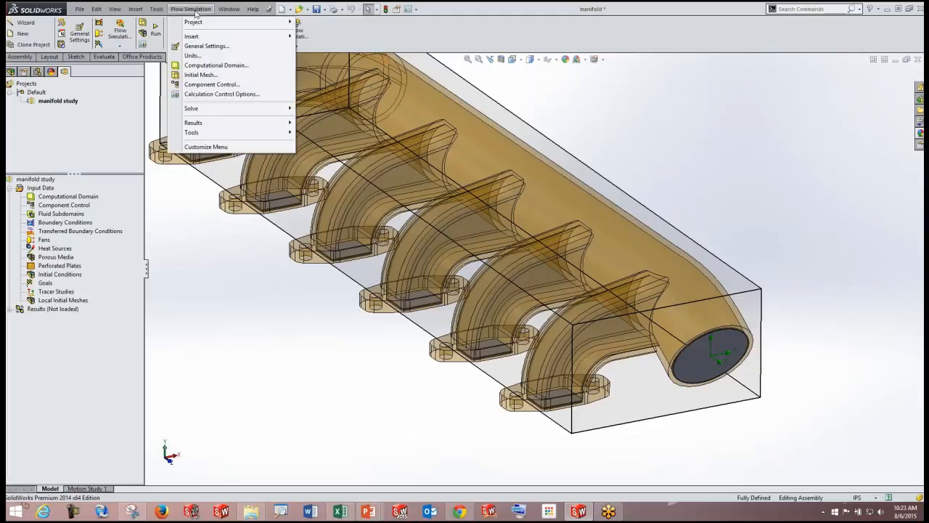
pyautogui.click(211, 171)
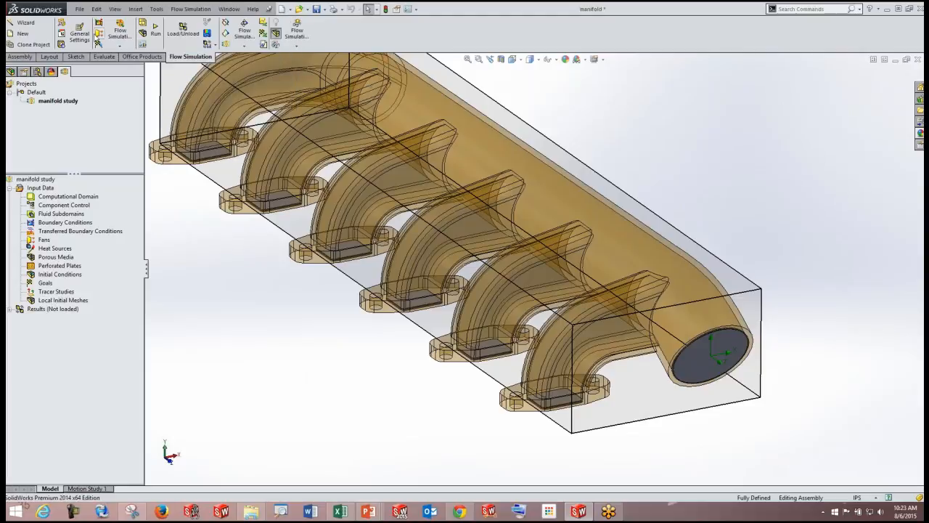
# Add an Inlet Volume Flow boundary condition of 0.05 m^3/s on the face of the round lid closing the manifold's main pipe.
pyautogui.rightClick(56, 224)
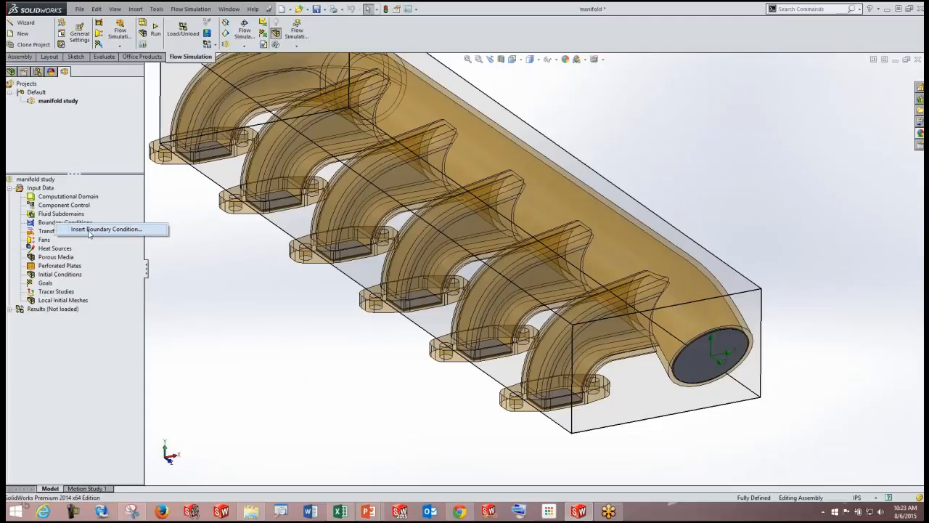
pyautogui.click(145, 228)
pyautogui.scroll(2, 672, 287)
pyautogui.moveTo(671, 286); pyautogui.dragTo(367, 311, button='middle')
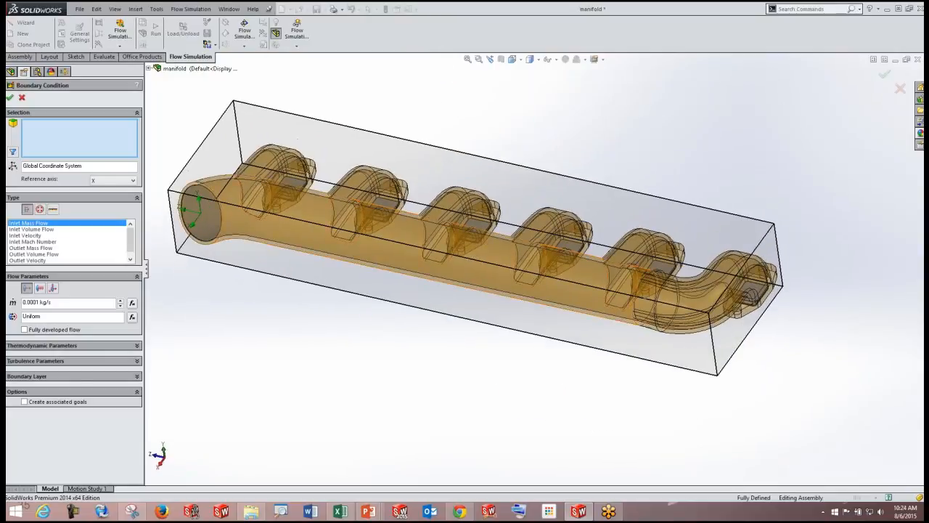
pyautogui.click(208, 218)
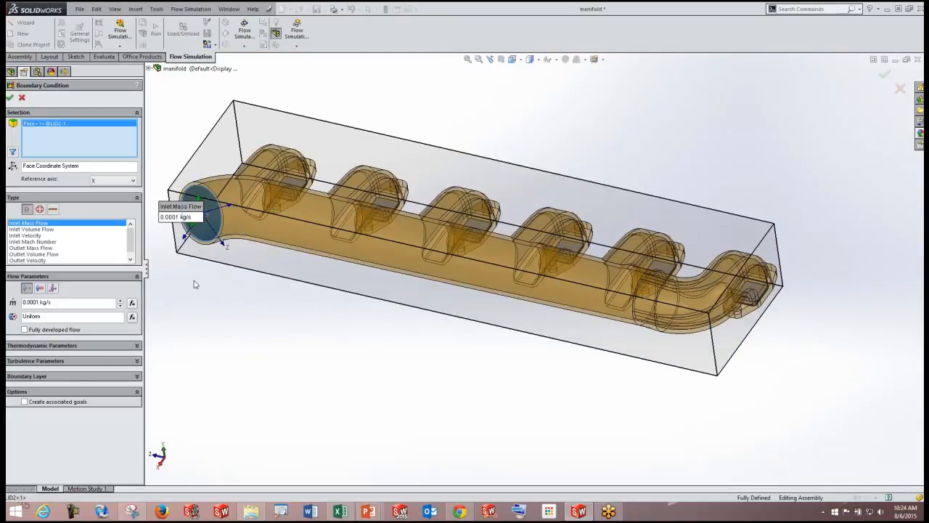
pyautogui.click(34, 229)
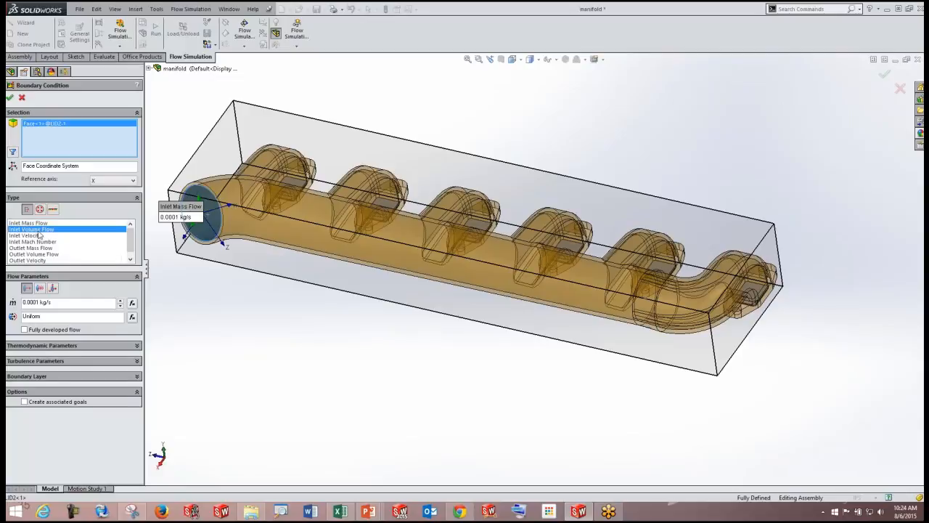
pyautogui.click(52, 301)
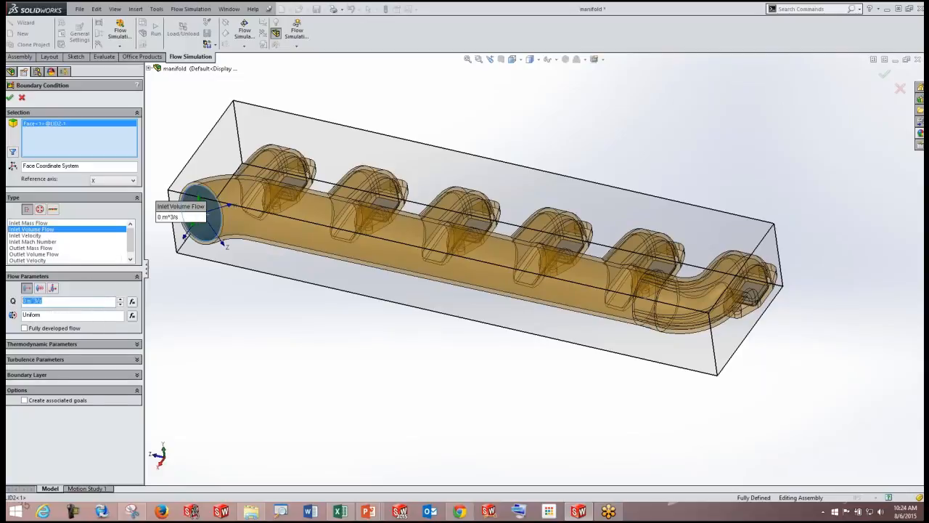
pyautogui.write('05')
pyautogui.press('Return')
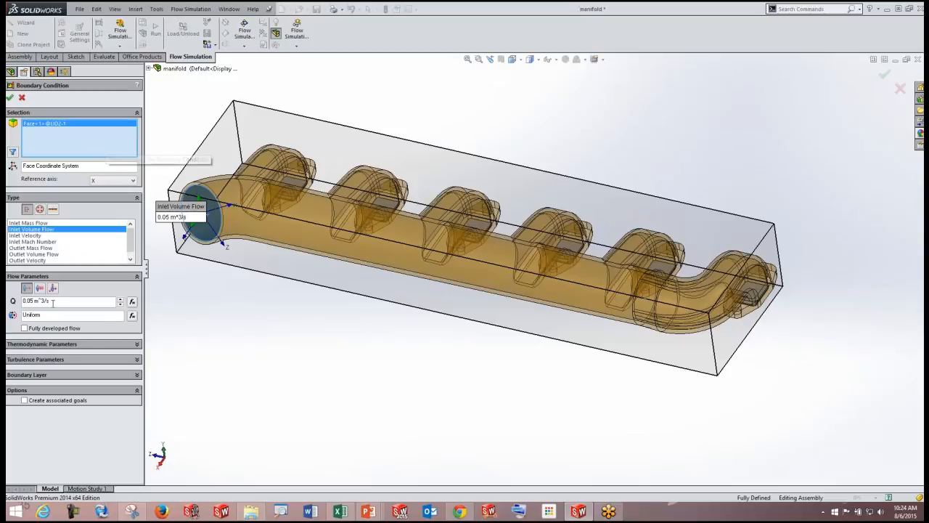
pyautogui.click(9, 98)
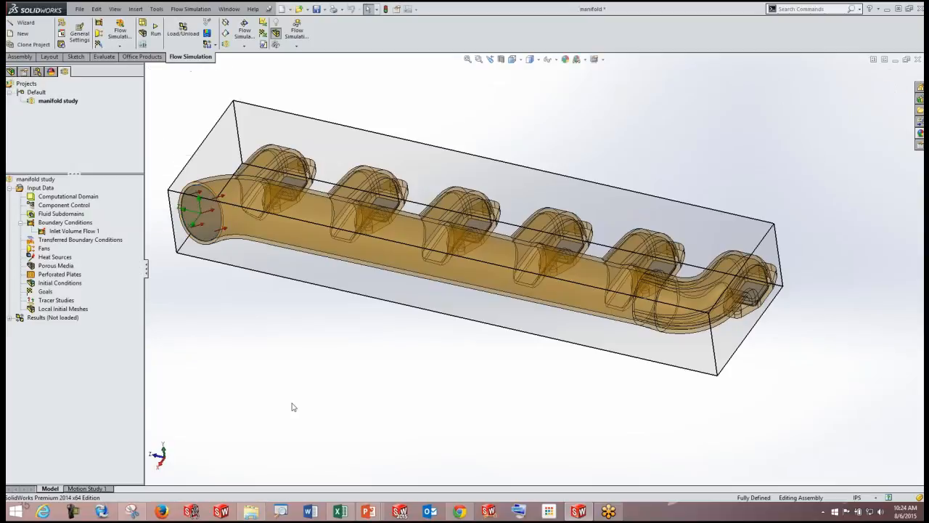
pyautogui.scroll(-10, 312, 313)
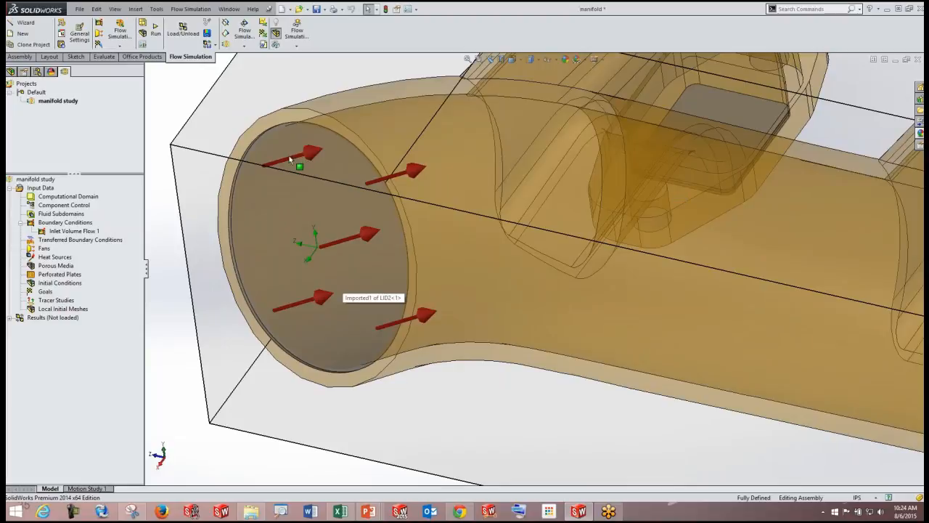
pyautogui.scroll(10, 409, 332)
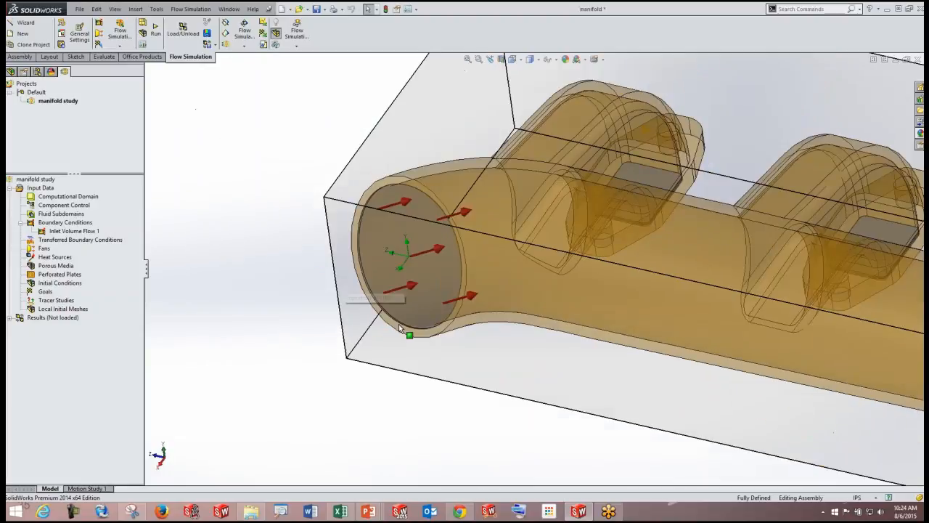
pyautogui.scroll(3, 493, 315)
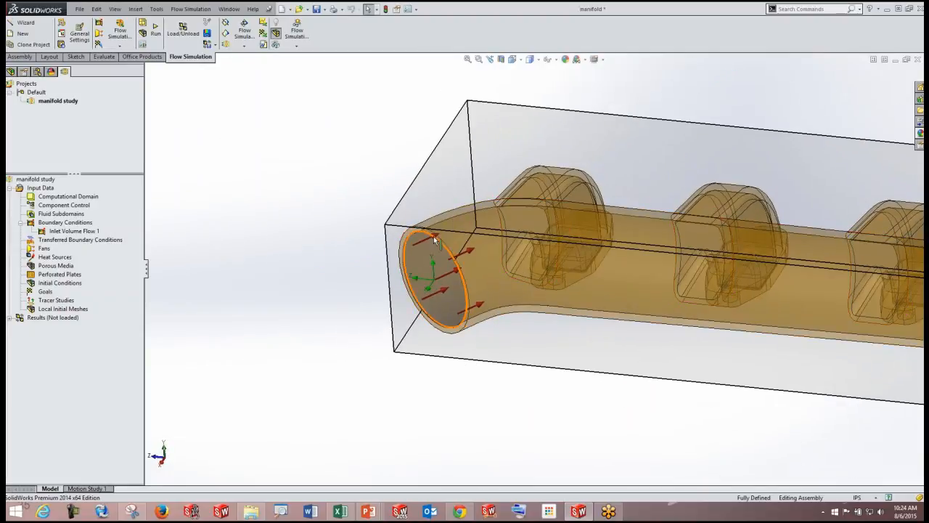
# Add a Static Pressure boundary condition at 101325 Pa and 293.2 K on the lid face of the port nearest the inlet.
pyautogui.scroll(-1, 681, 332)
pyautogui.moveTo(501, 320); pyautogui.dragTo(668, 428, button='middle')
pyautogui.scroll(2, 573, 428)
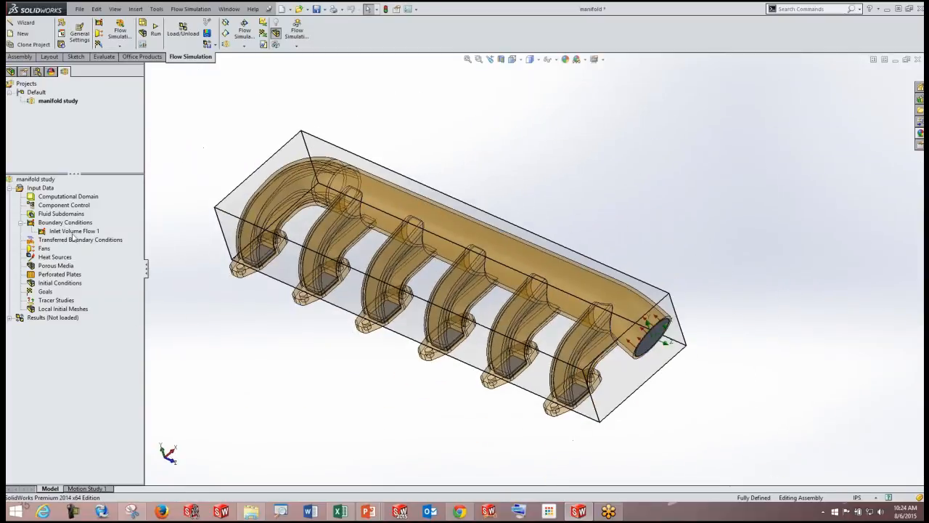
pyautogui.rightClick(70, 224)
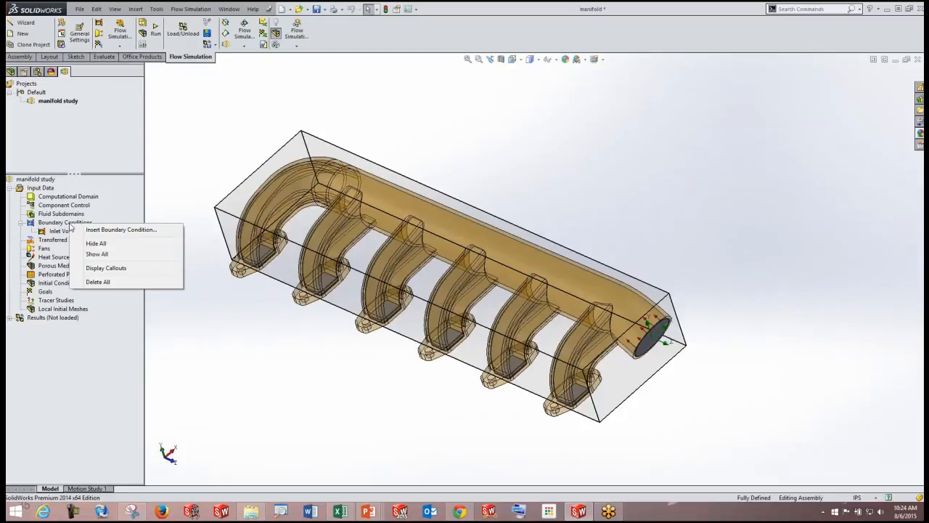
pyautogui.click(96, 229)
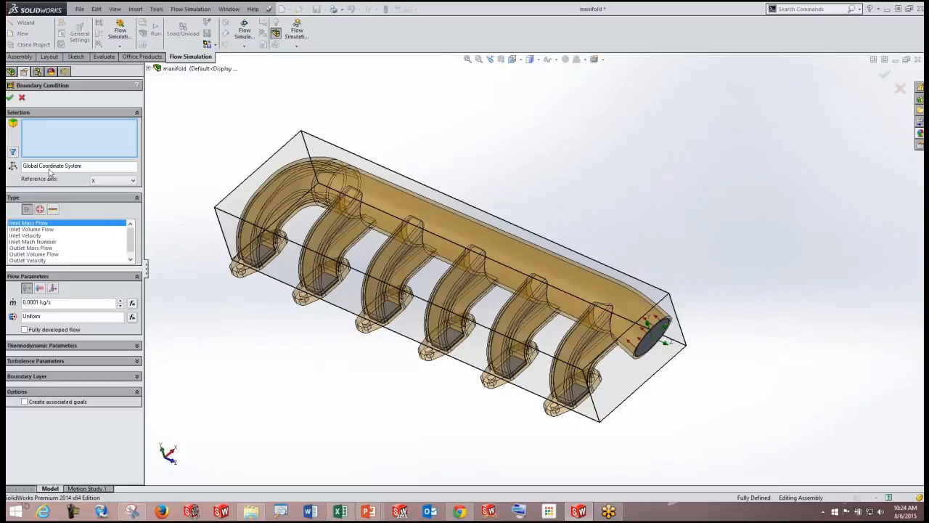
pyautogui.click(574, 398)
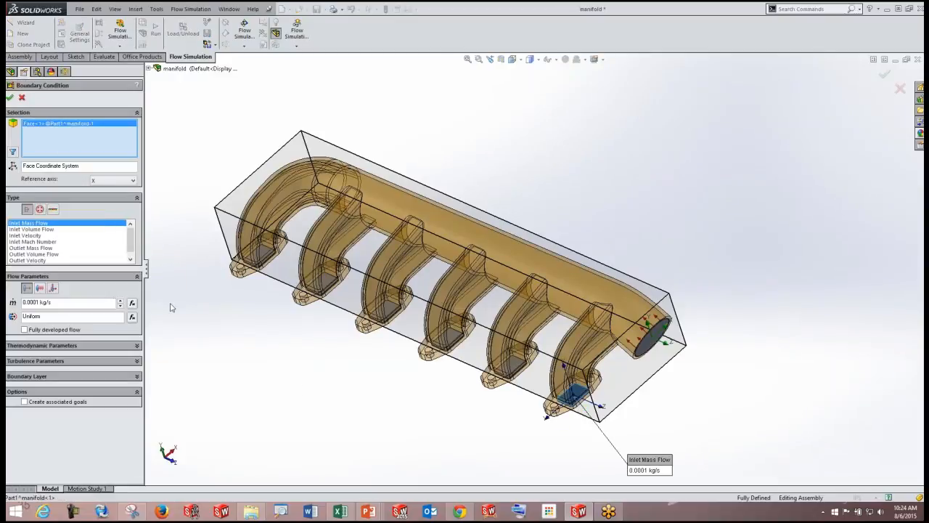
pyautogui.click(40, 209)
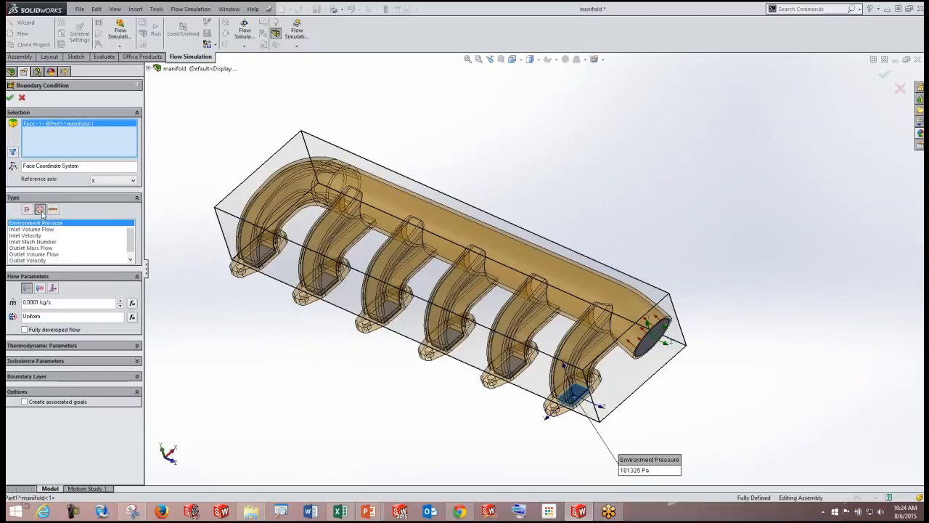
pyautogui.click(32, 229)
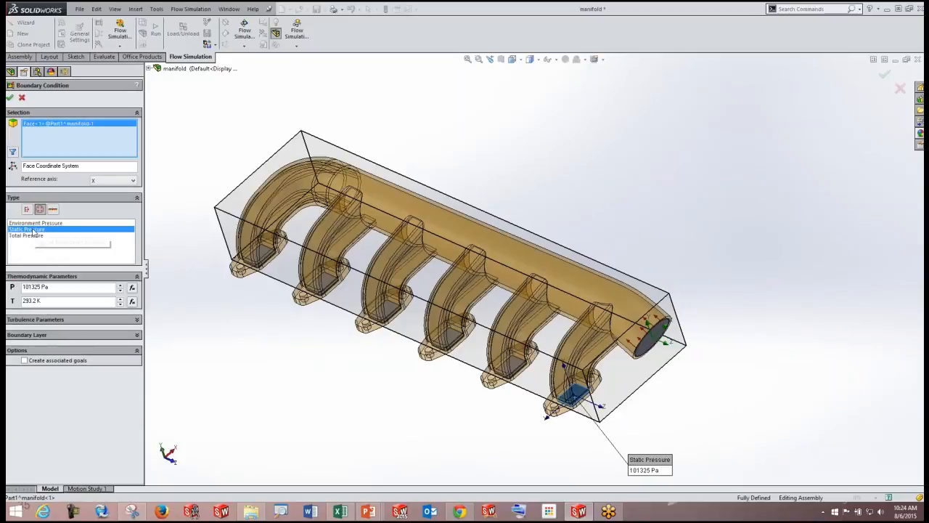
pyautogui.click(56, 288)
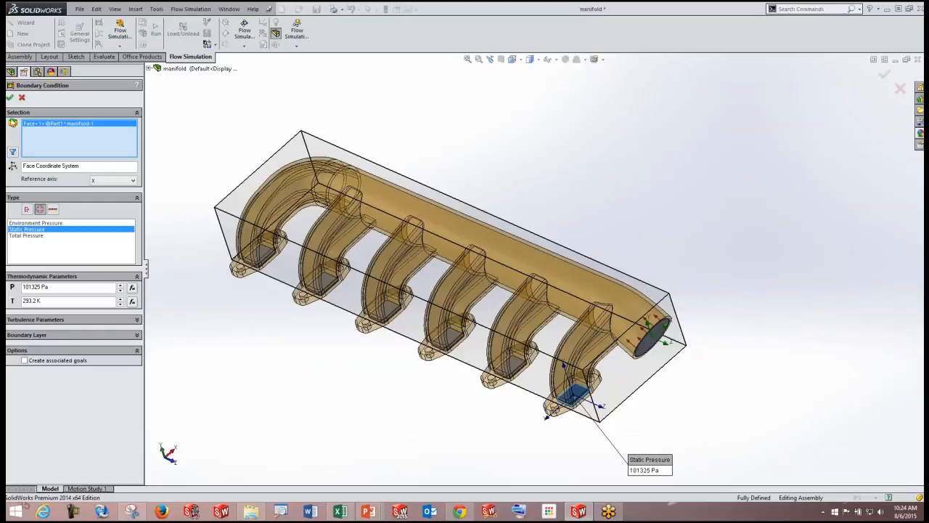
pyautogui.click(10, 98)
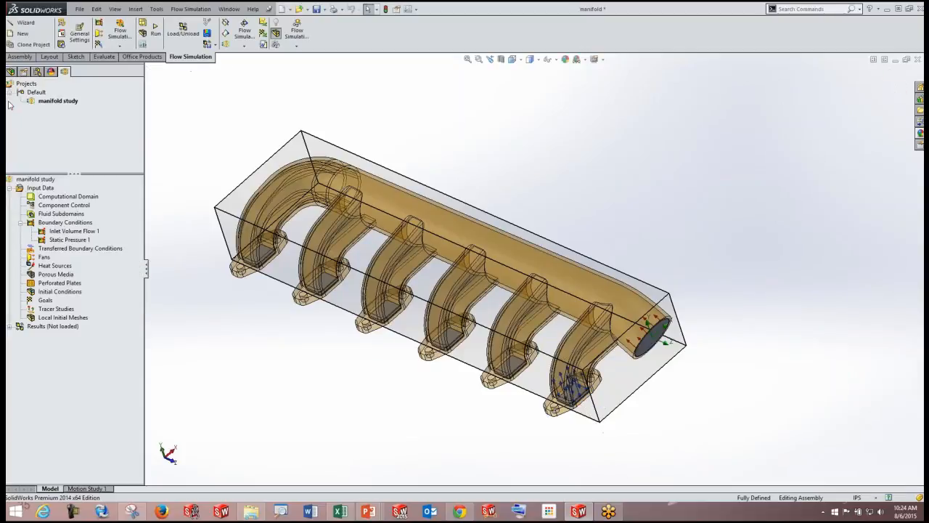
# Add a Static Pressure boundary condition with the default 101325 Pa on the lid face of the second port from the inlet.
pyautogui.rightClick(64, 223)
pyautogui.click(86, 231)
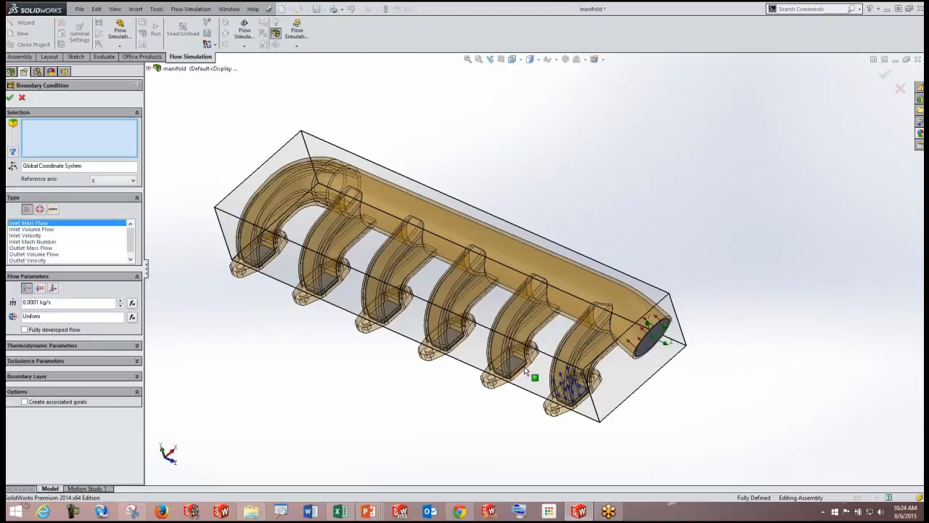
pyautogui.click(515, 367)
pyautogui.click(40, 210)
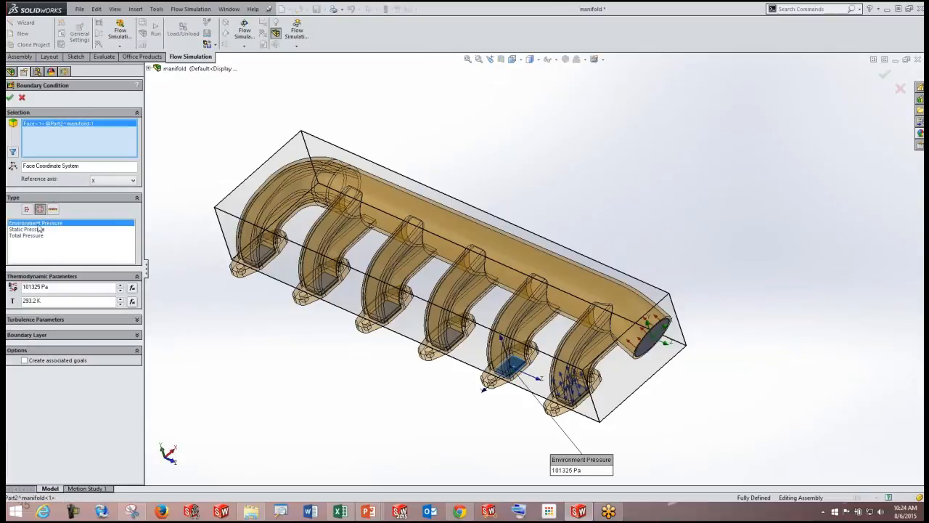
pyautogui.click(40, 229)
pyautogui.click(10, 98)
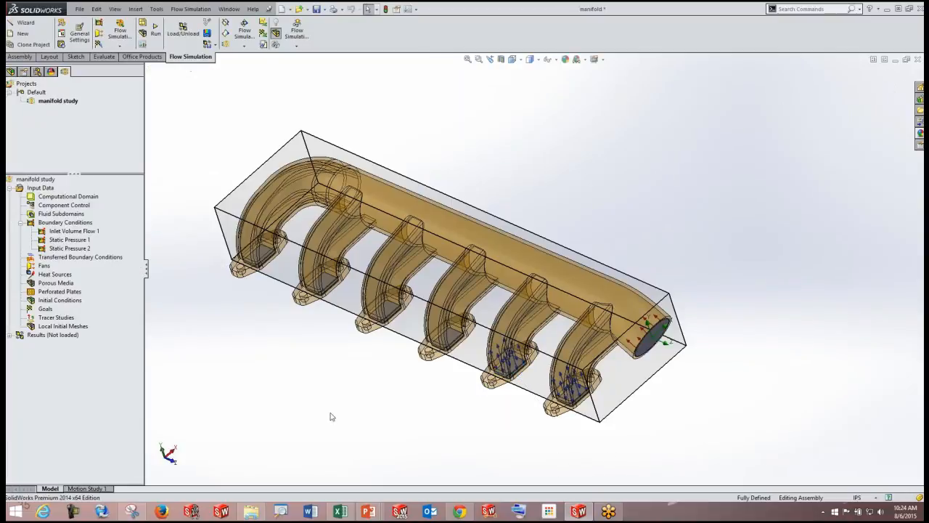
# Add a Static Pressure boundary condition with the default 101325 Pa on the lid face of the third port from the inlet.
pyautogui.rightClick(63, 223)
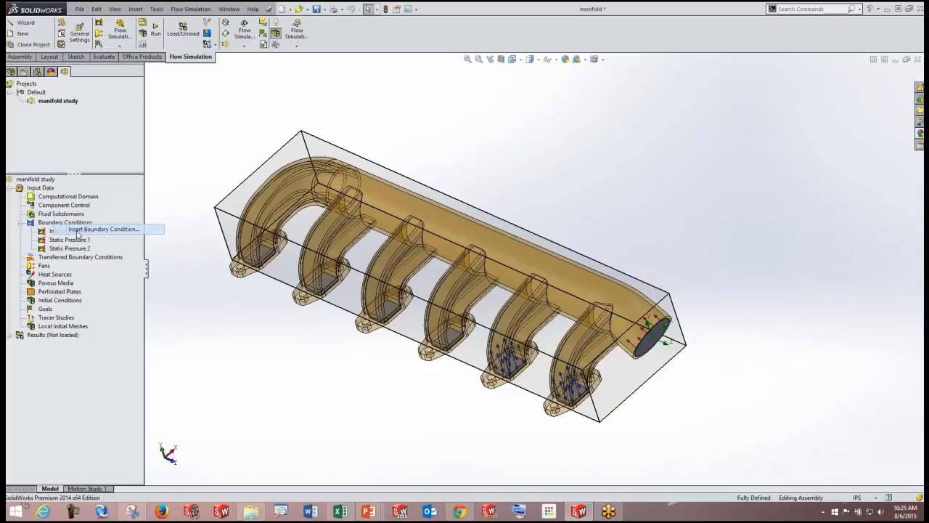
pyautogui.click(86, 230)
pyautogui.click(452, 345)
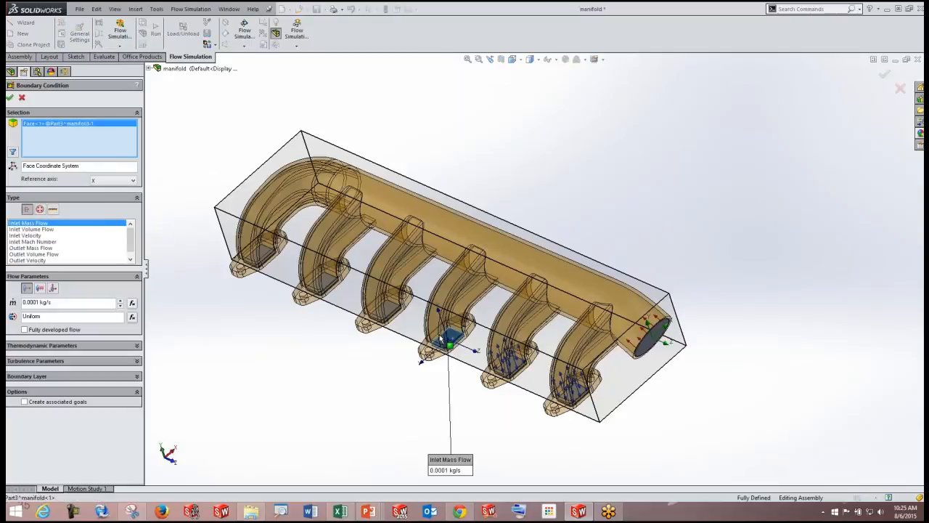
pyautogui.click(40, 209)
pyautogui.click(36, 229)
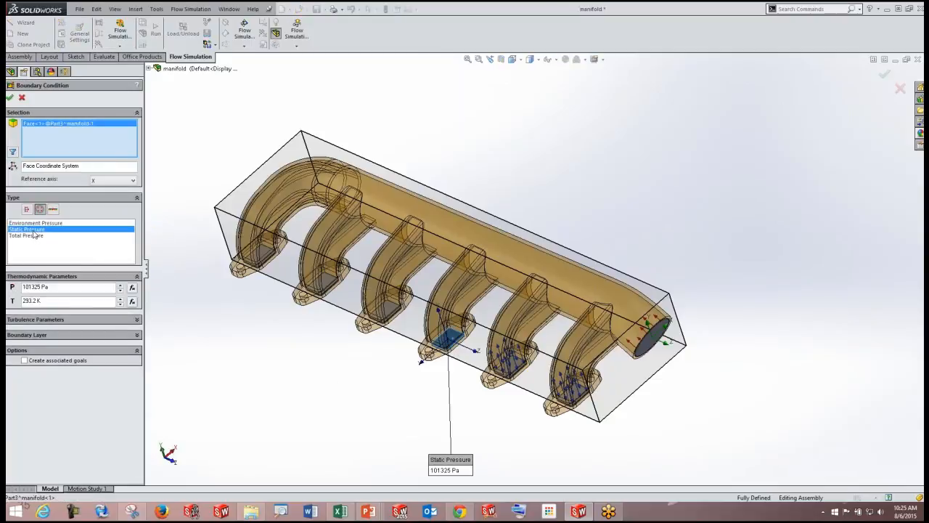
pyautogui.click(10, 98)
# Add a Static Pressure boundary condition with the default 101325 Pa on the lid face of the fourth port from the inlet.
pyautogui.click(386, 312)
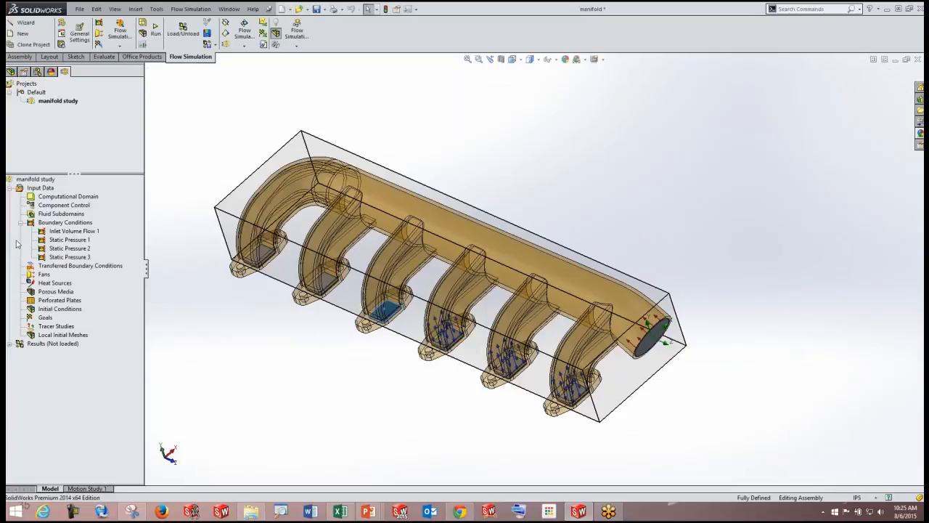
pyautogui.rightClick(56, 226)
pyautogui.click(84, 228)
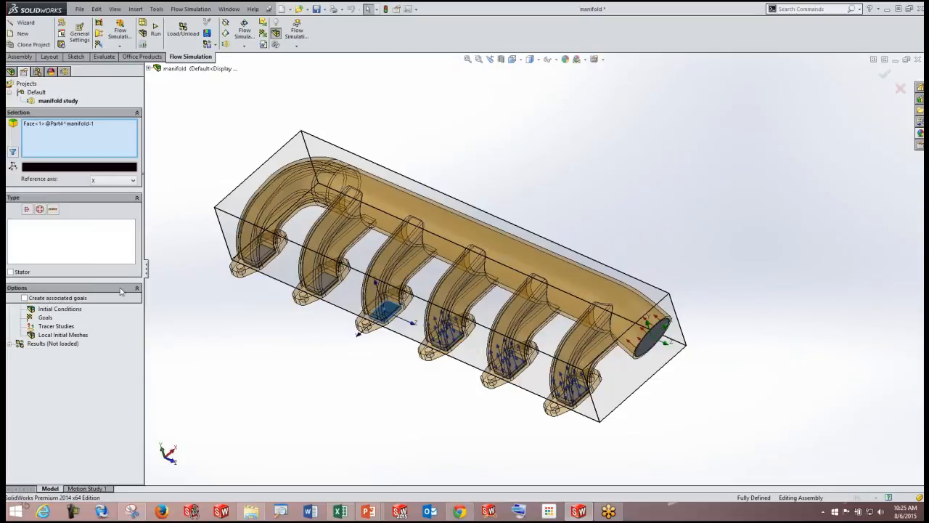
pyautogui.click(40, 209)
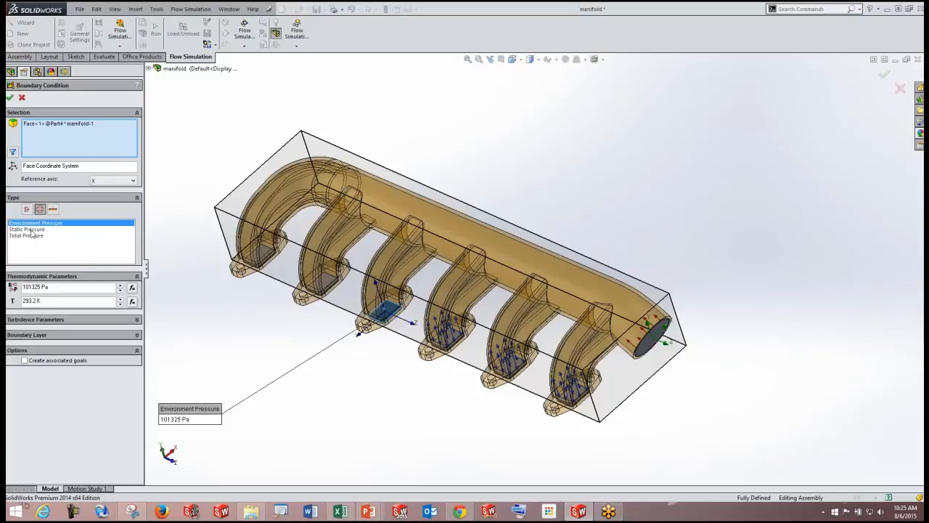
pyautogui.click(32, 229)
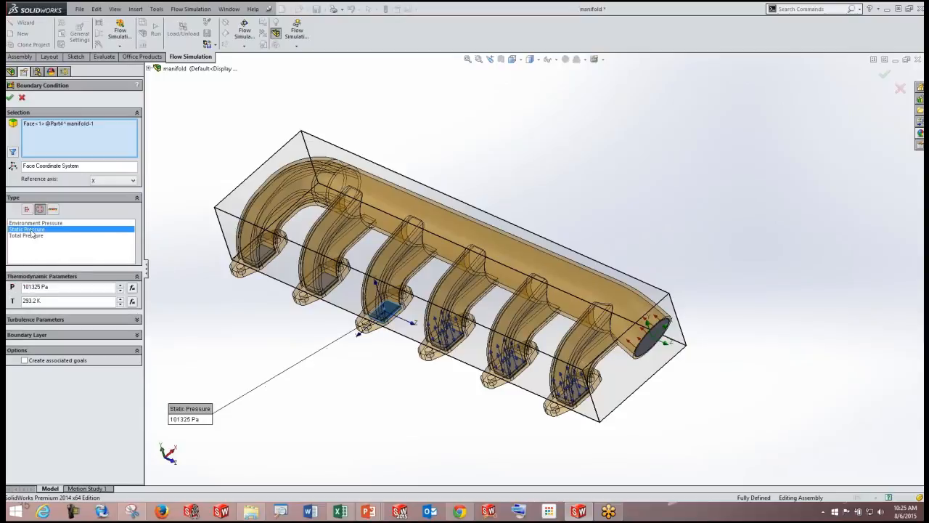
pyautogui.click(11, 98)
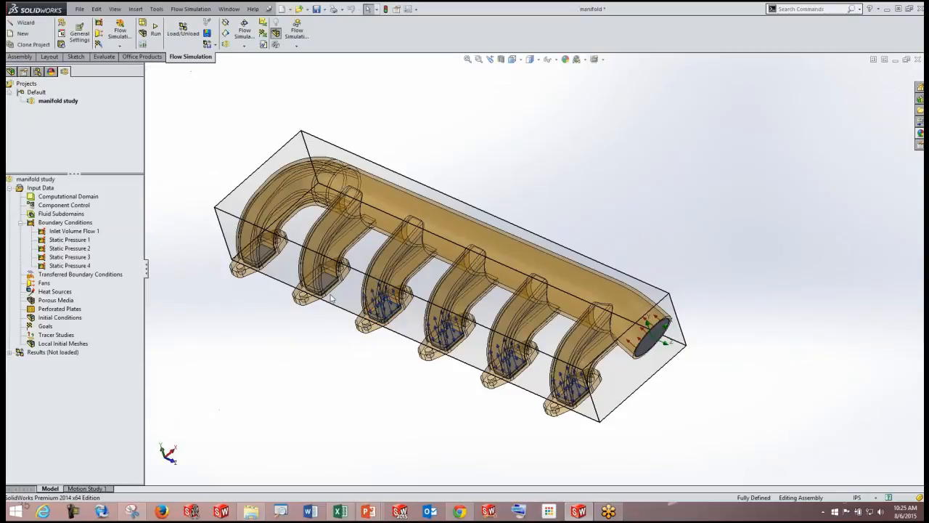
# Add a Static Pressure boundary condition with the default 101325 Pa on the lid face of the fifth port from the inlet.
pyautogui.rightClick(64, 227)
pyautogui.click(90, 231)
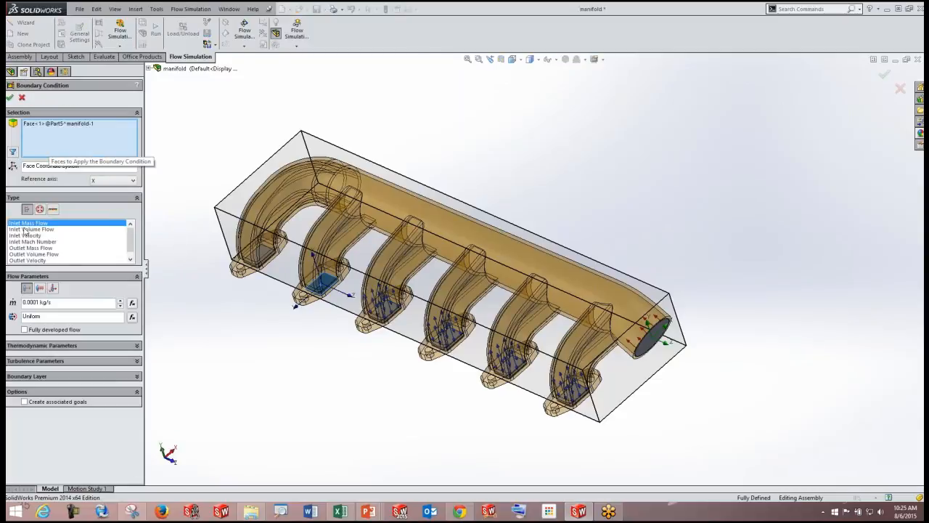
pyautogui.click(38, 236)
pyautogui.click(40, 209)
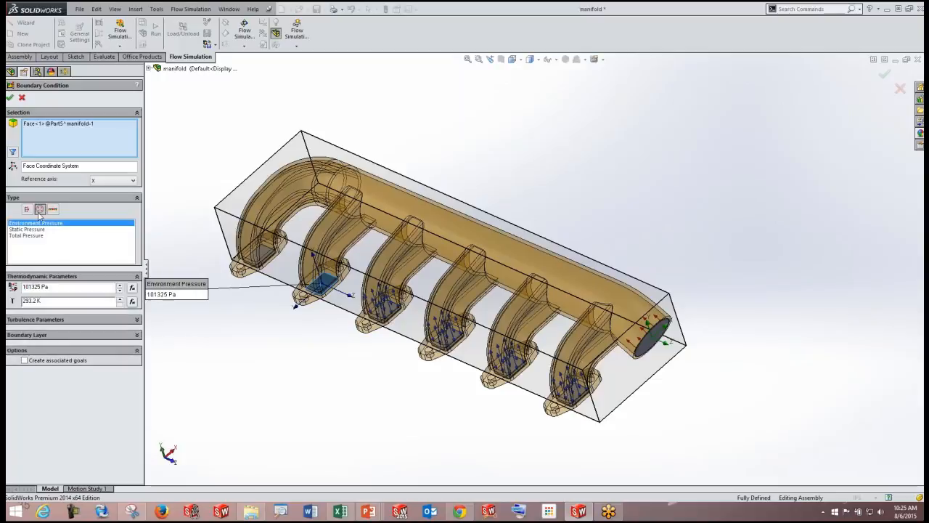
pyautogui.click(30, 229)
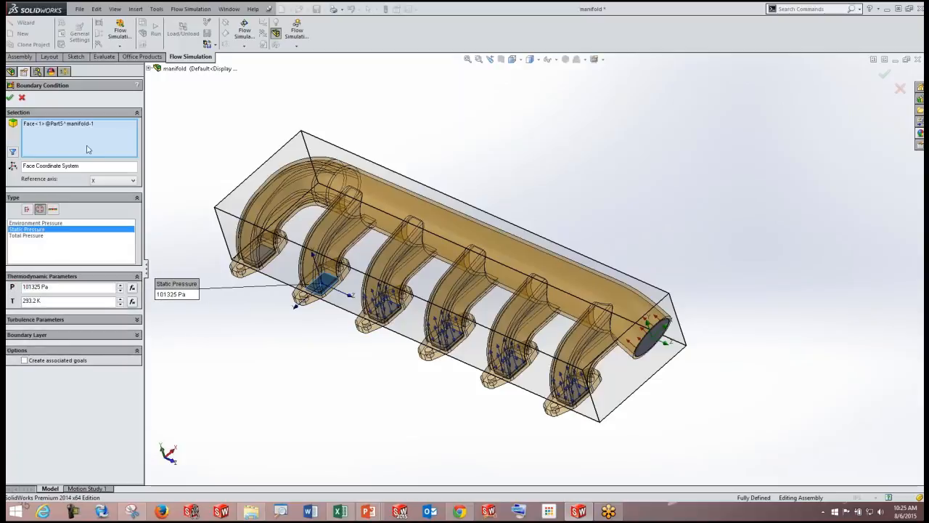
pyautogui.click(10, 98)
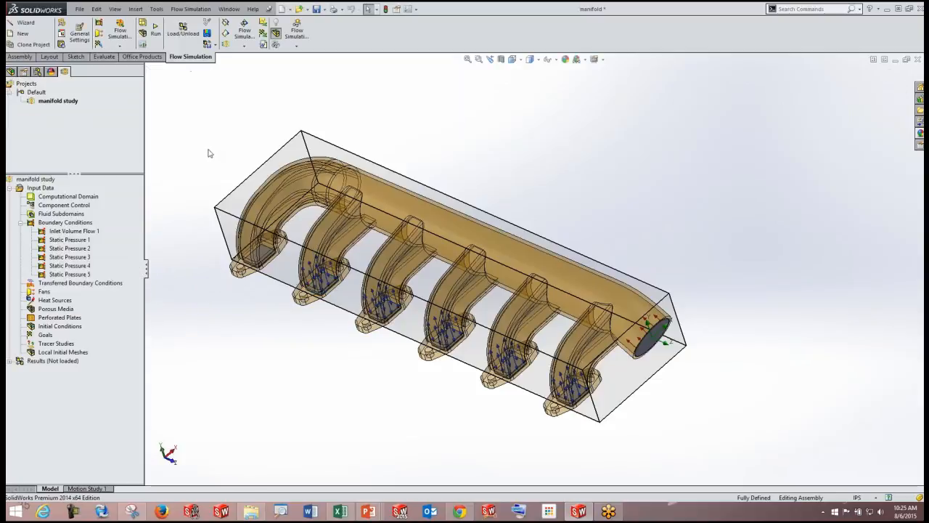
# Add a Static Pressure boundary condition with the default 101325 Pa on the lid face of the sixth port from the inlet.
pyautogui.rightClick(69, 222)
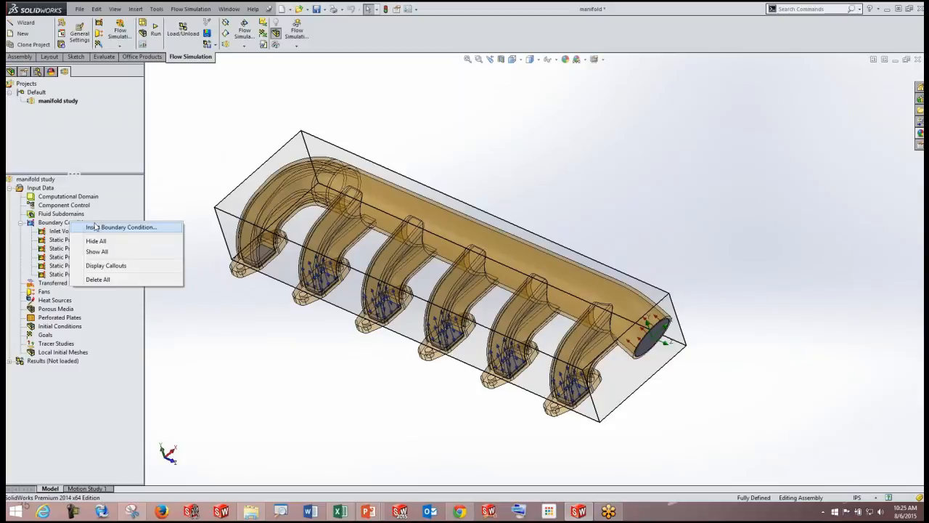
pyautogui.click(174, 228)
pyautogui.click(259, 256)
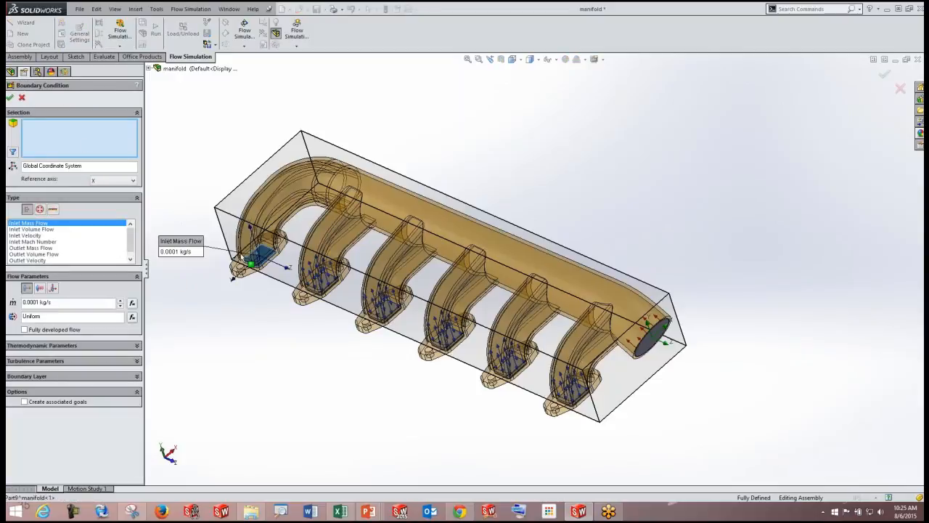
pyautogui.click(39, 209)
pyautogui.click(27, 229)
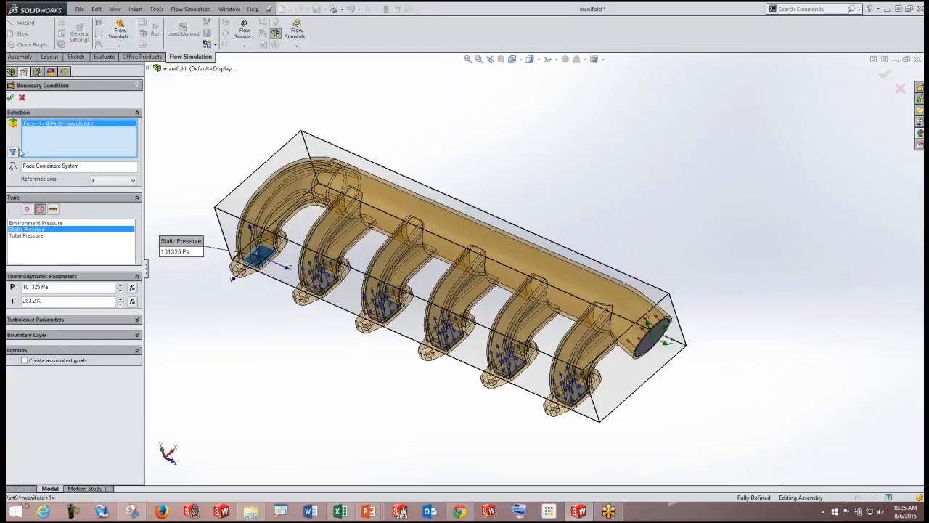
pyautogui.click(10, 97)
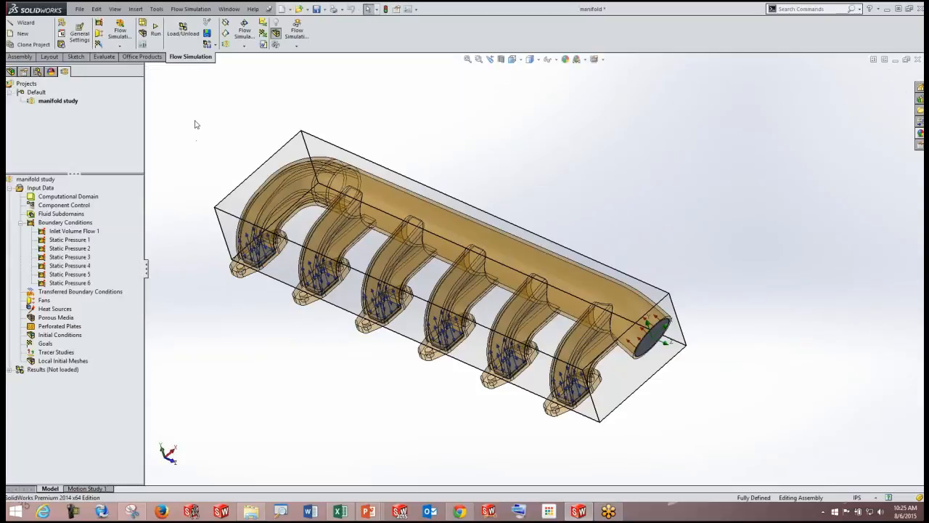
# Examine the boundary condition arrows at the port lids and at the inlet from several angles.
pyautogui.moveTo(472, 385); pyautogui.dragTo(494, 333, button='middle')
pyautogui.scroll(-5, 267, 320)
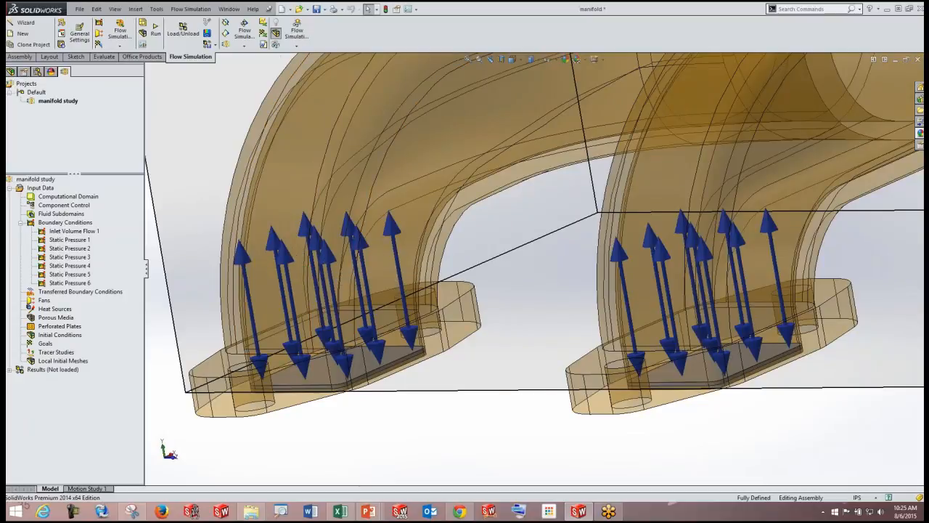
pyautogui.moveTo(297, 263); pyautogui.dragTo(396, 349, button='middle')
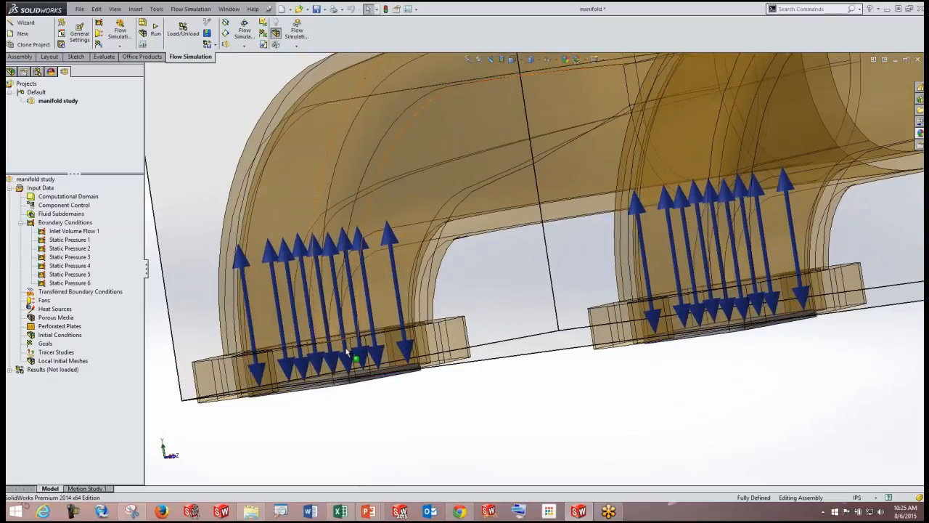
pyautogui.scroll(5, 535, 379)
pyautogui.moveTo(549, 369); pyautogui.dragTo(704, 387, button='middle')
pyautogui.scroll(3, 704, 387)
pyautogui.scroll(3, 704, 387)
pyautogui.moveTo(670, 377); pyautogui.dragTo(602, 428, button='middle')
pyautogui.scroll(-5, 602, 286)
pyautogui.moveTo(602, 286); pyautogui.dragTo(501, 250, button='middle')
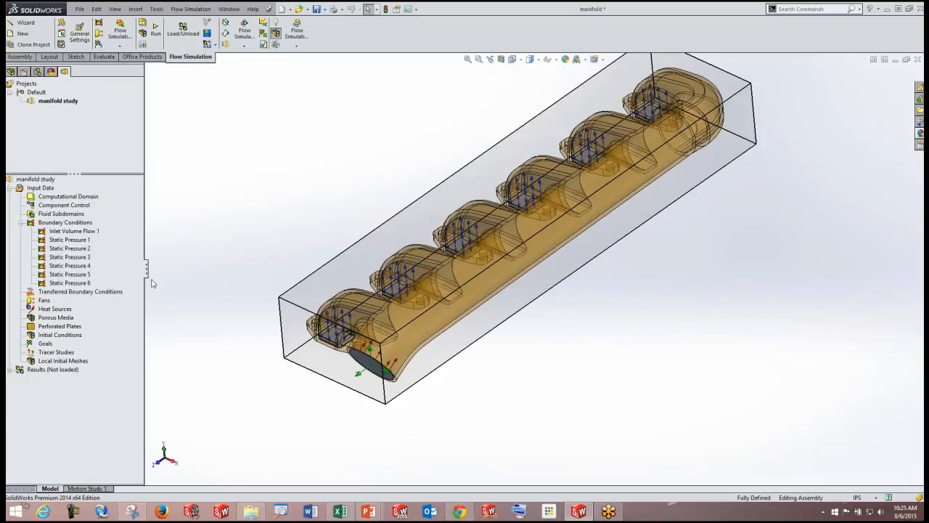
# Start a surface goal on the inlet lid face and choose Volume Flow Rate as its parameter.
pyautogui.rightClick(45, 344)
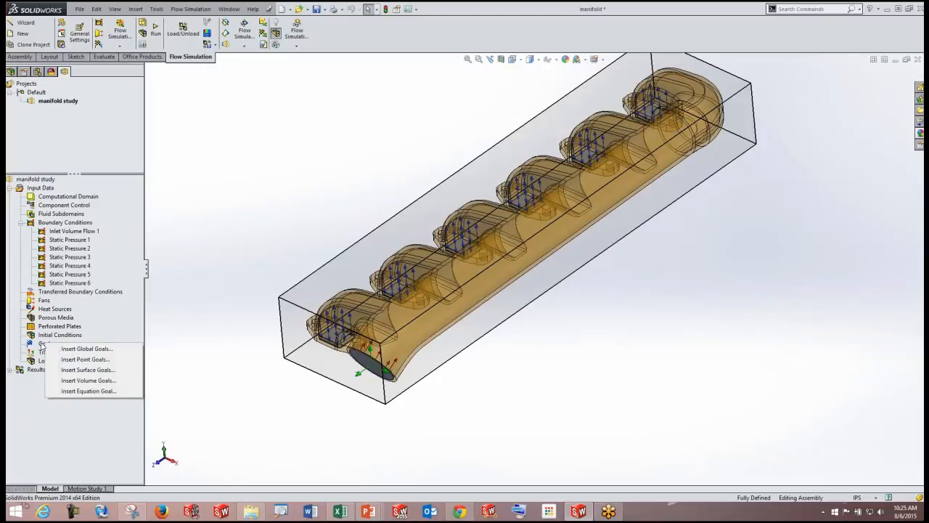
pyautogui.click(88, 370)
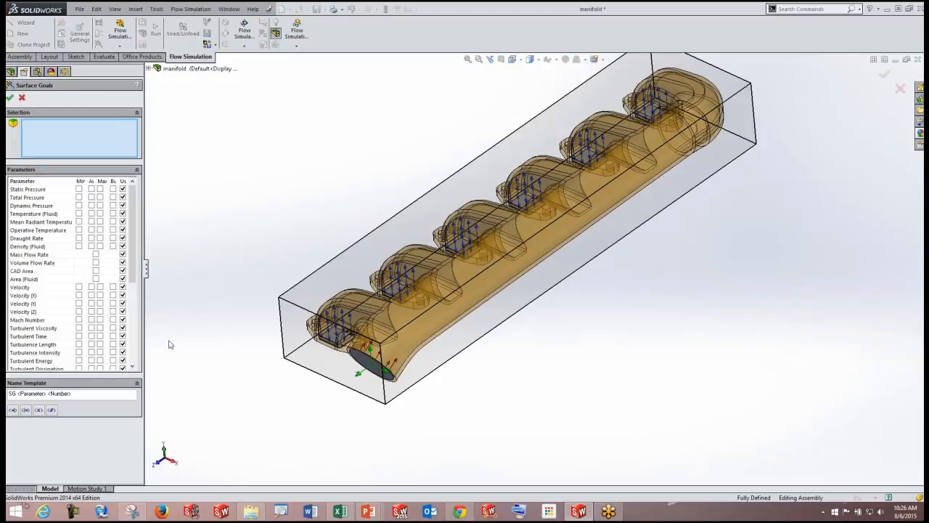
pyautogui.moveTo(344, 423); pyautogui.dragTo(321, 211, button='middle')
pyautogui.scroll(-5, 321, 212)
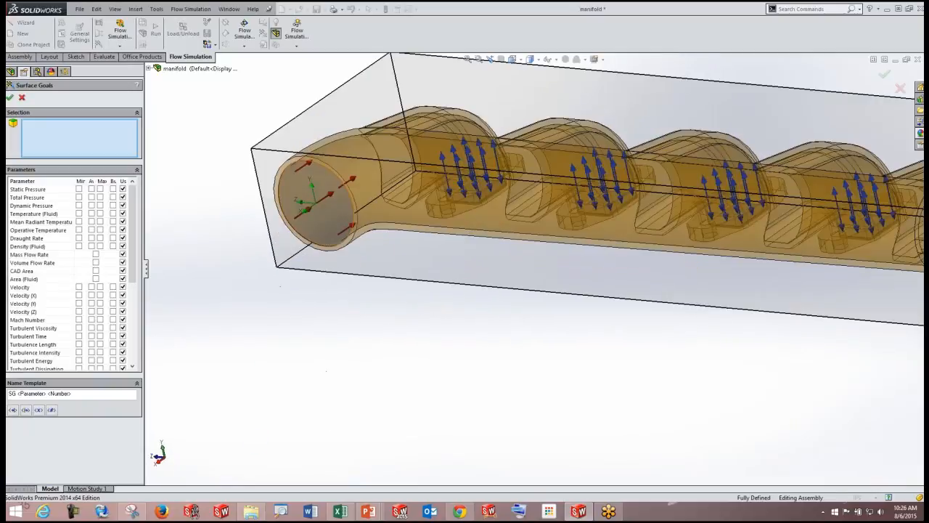
pyautogui.click(321, 212)
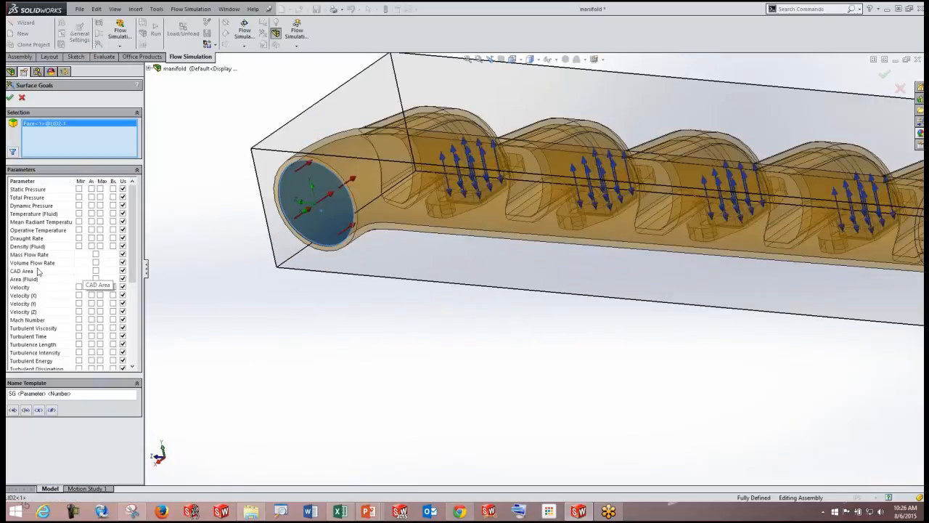
pyautogui.click(95, 263)
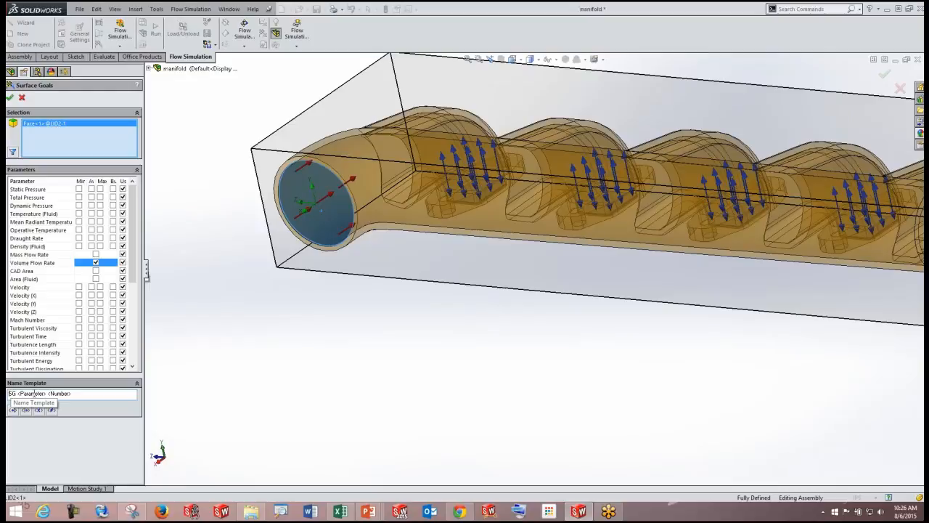
# Prefix the goal's name template with "Inlet" and create the inlet surface goal.
pyautogui.write('INlet')
pyautogui.press('Left')
pyautogui.press('Left')
pyautogui.press('Left')
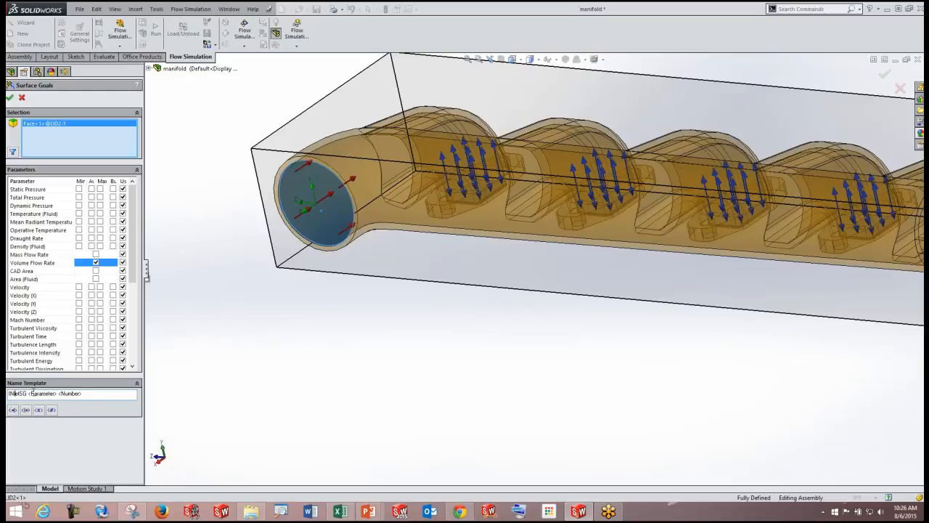
pyautogui.press('BackSpace')
pyautogui.write('n')
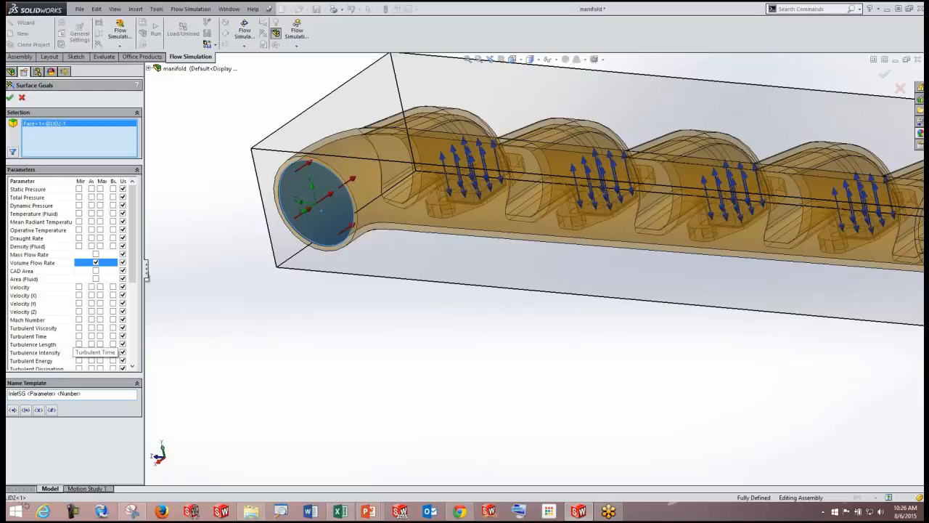
pyautogui.click(9, 96)
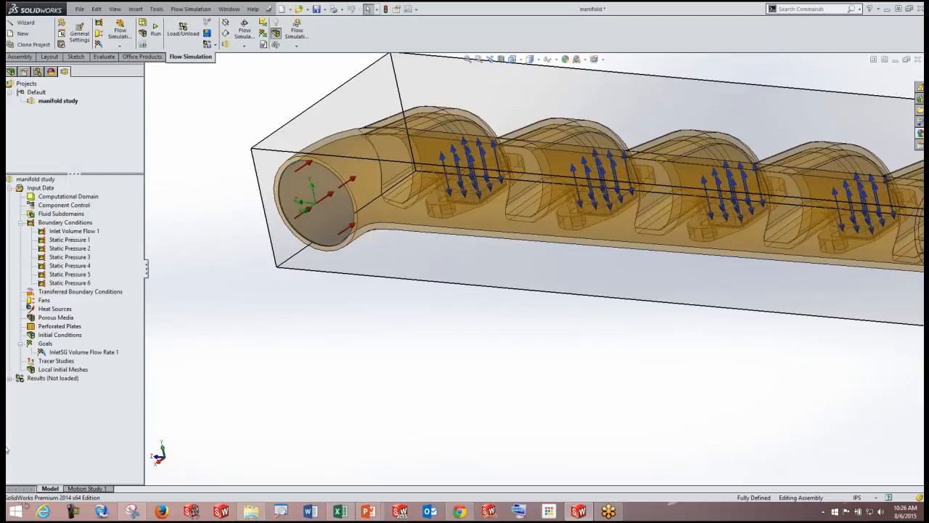
# Start new surface goals on the lid faces of all six outlet ports, with a separate goal for each surface.
pyautogui.press('f')
pyautogui.moveTo(417, 366); pyautogui.dragTo(763, 350, button='middle')
pyautogui.scroll(-2, 763, 350)
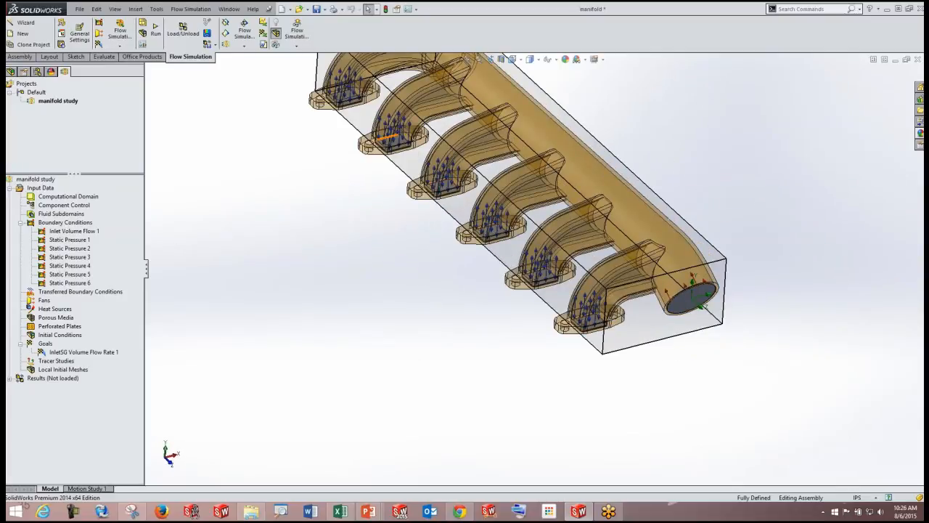
pyautogui.scroll(3, 645, 225)
pyautogui.scroll(-2, 646, 225)
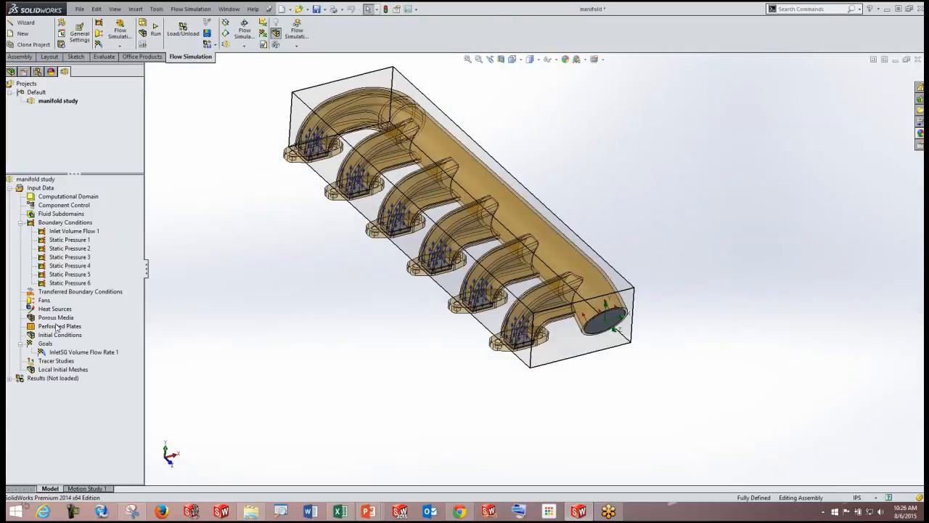
pyautogui.rightClick(45, 343)
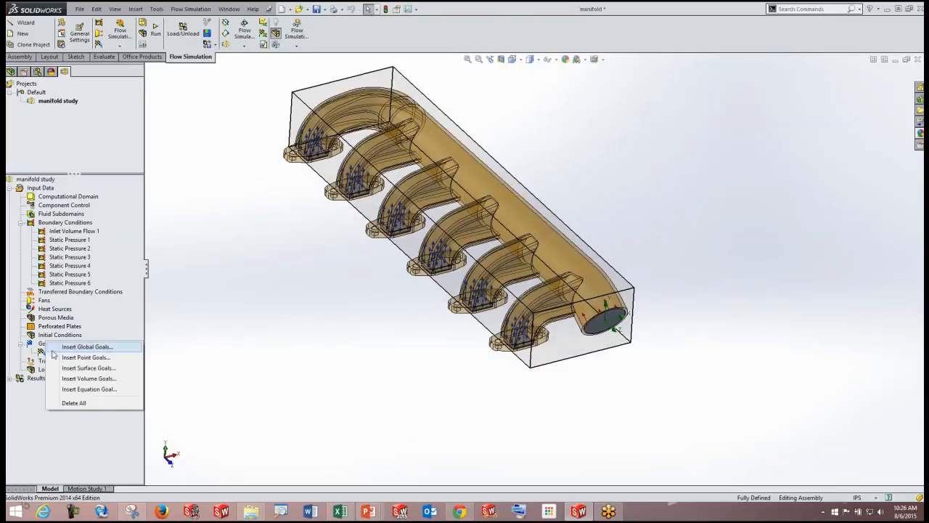
pyautogui.click(86, 368)
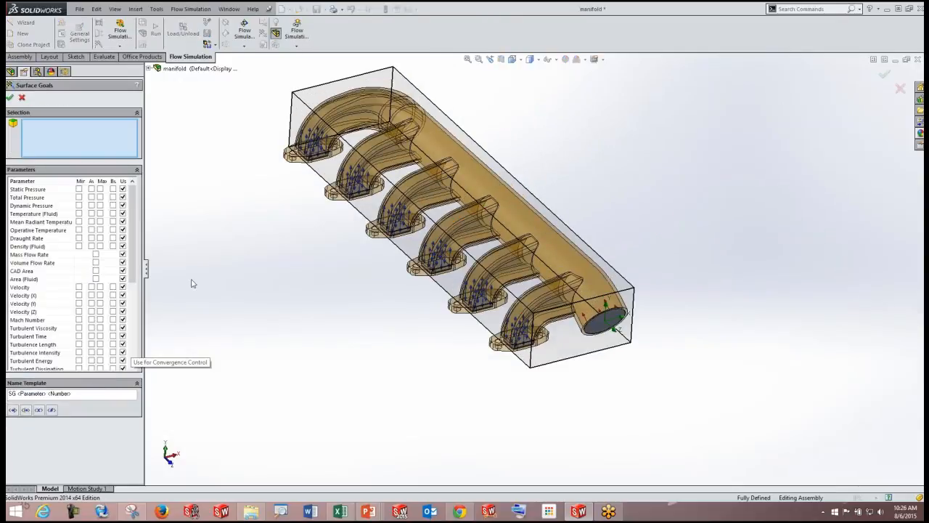
pyautogui.scroll(-3, 512, 350)
pyautogui.click(533, 326)
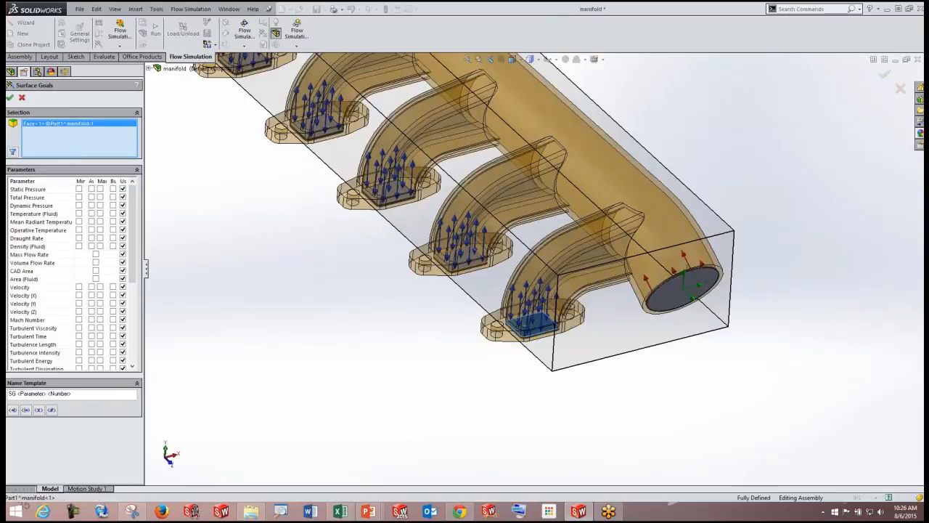
pyautogui.click(465, 258)
pyautogui.click(389, 186)
pyautogui.click(323, 124)
pyautogui.scroll(3, 316, 115)
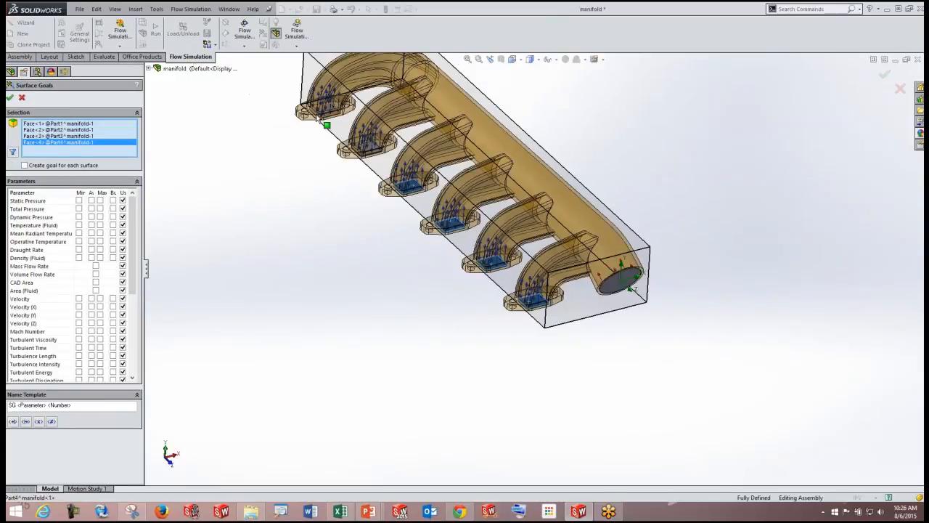
pyautogui.scroll(-4, 315, 114)
pyautogui.click(487, 223)
pyautogui.click(396, 154)
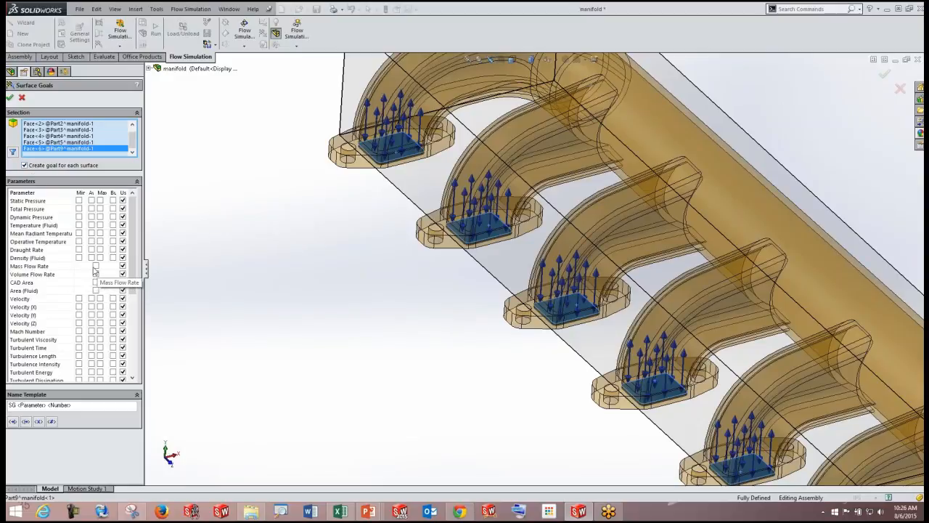
# Choose Mass Flow Rate as the parameter, prefix the name template with "Outlet", and create the outlet surface goals.
pyautogui.click(95, 266)
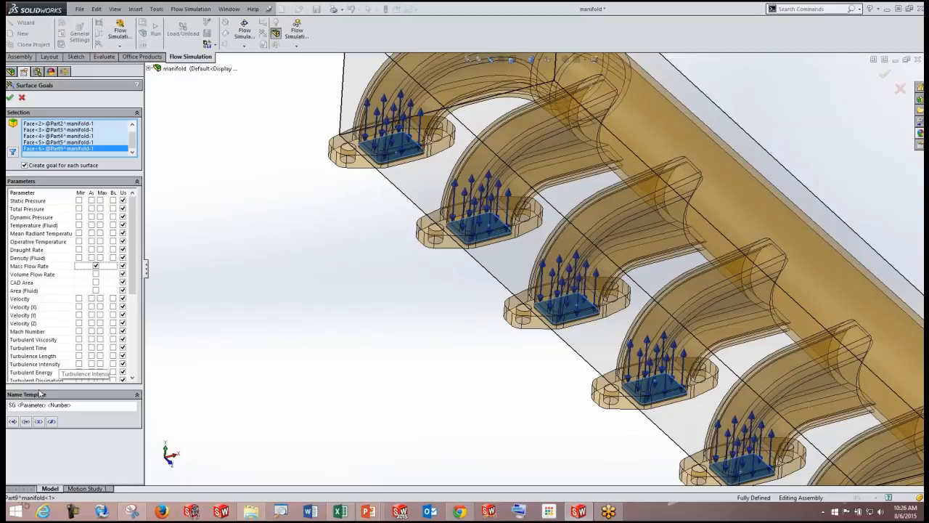
pyautogui.click(9, 405)
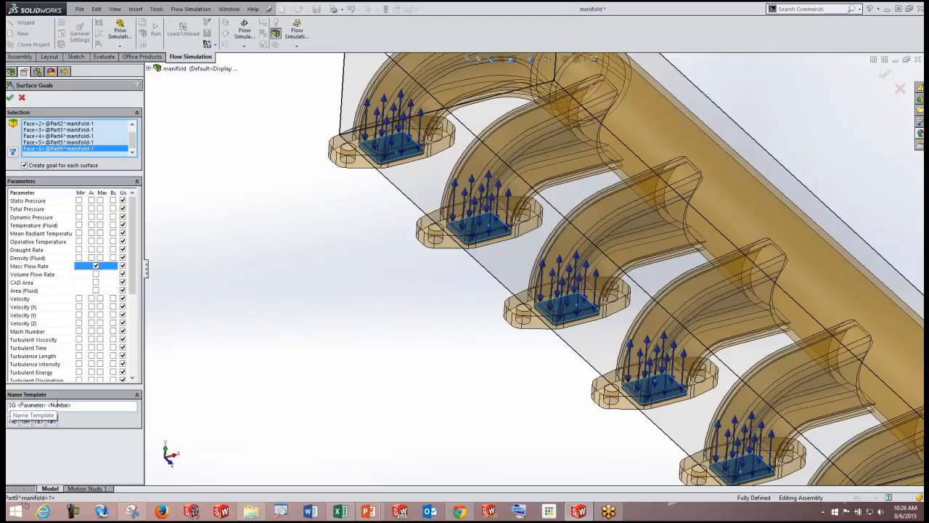
pyautogui.write('Outlet')
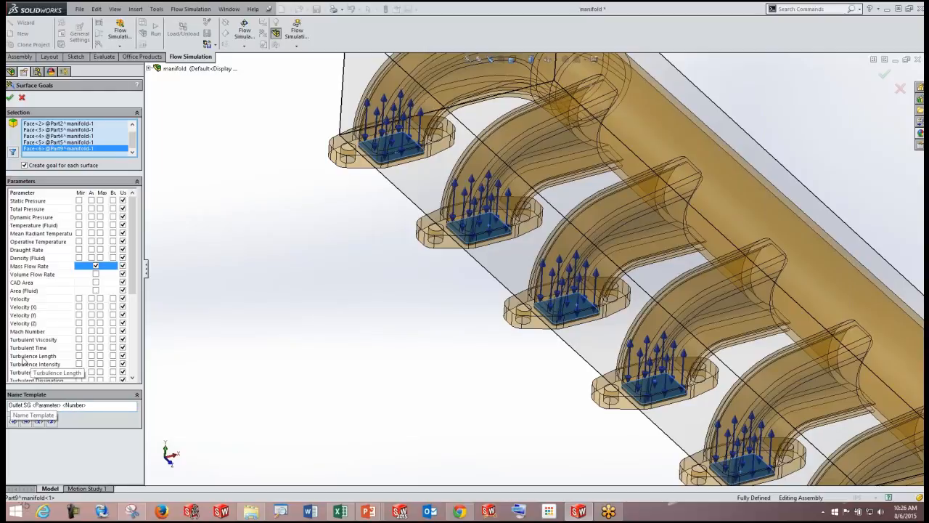
pyautogui.press('Return')
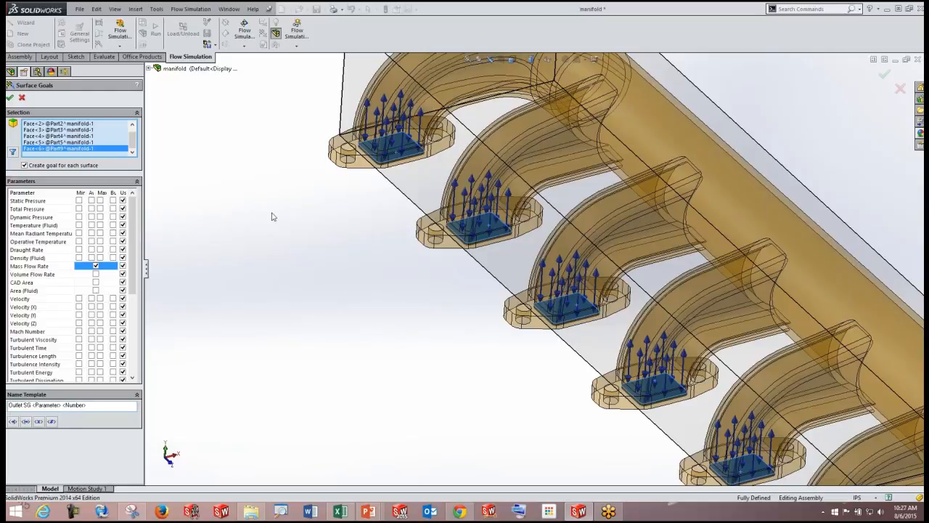
pyautogui.press('f')
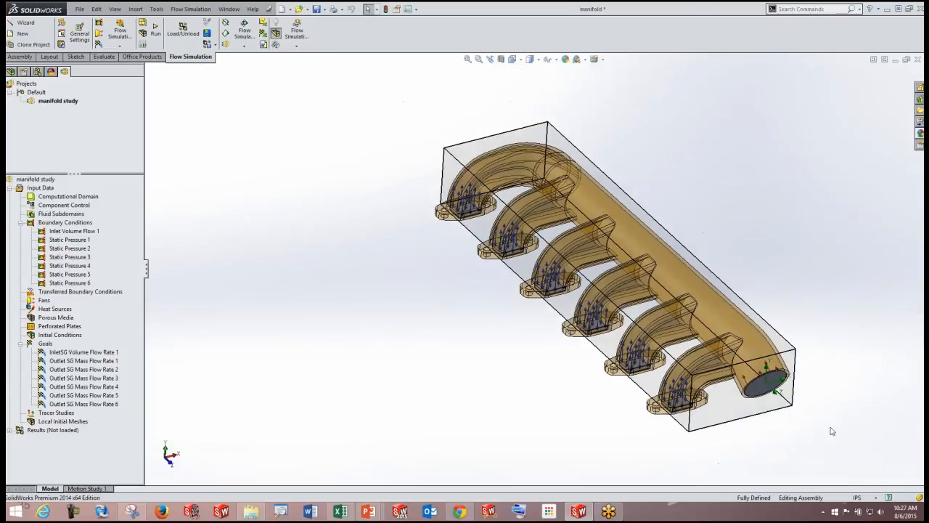
# Start an equation goal and build its expression as the sum of the six outlet mass flow rate goals, Outlet SG Mass Flow Rate 1 to 6.
pyautogui.moveTo(834, 431); pyautogui.dragTo(716, 385, button='middle')
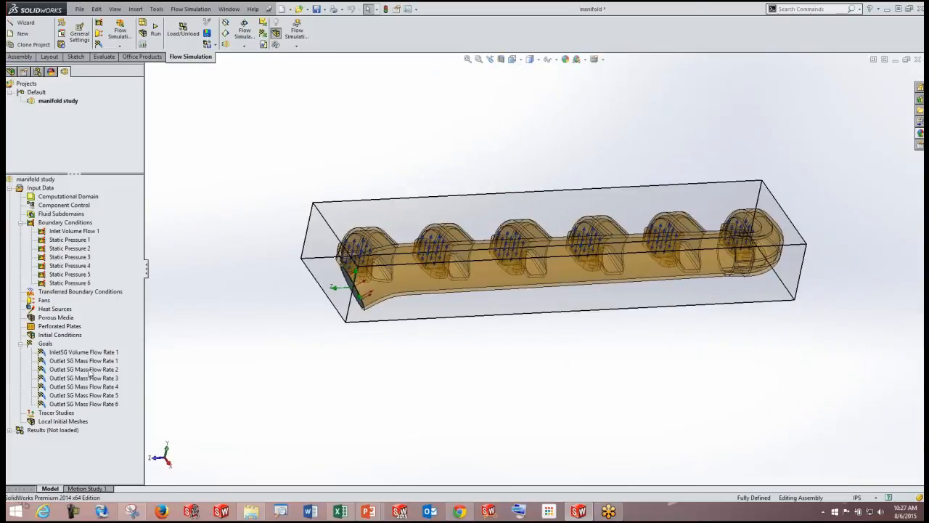
pyautogui.scroll(-3, 628, 257)
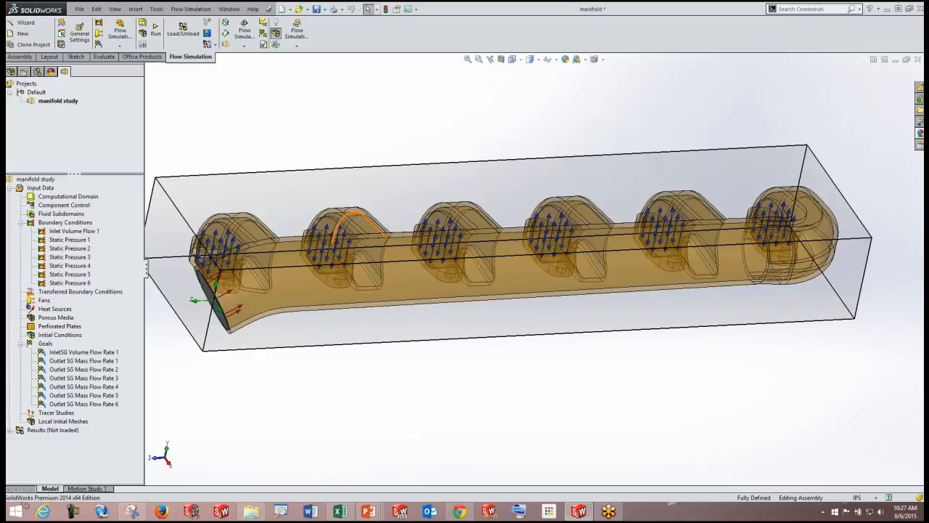
pyautogui.rightClick(46, 345)
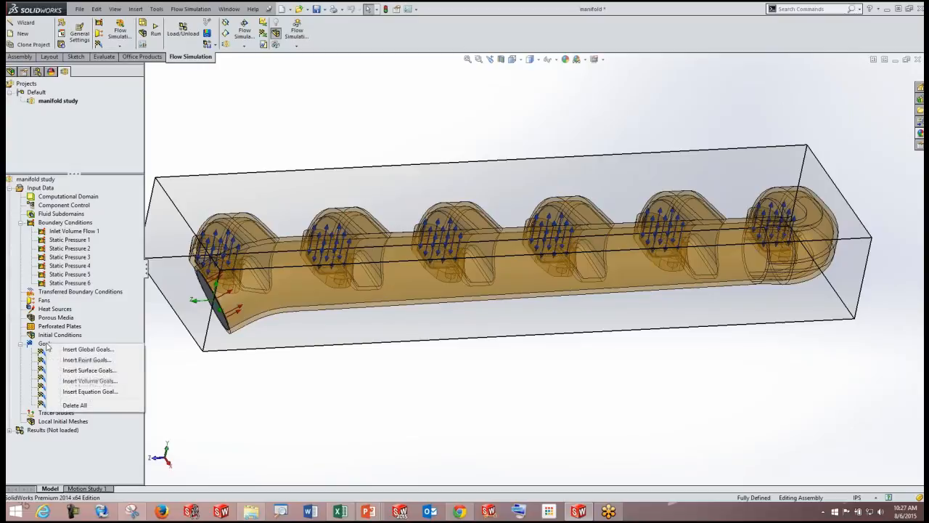
pyautogui.click(86, 393)
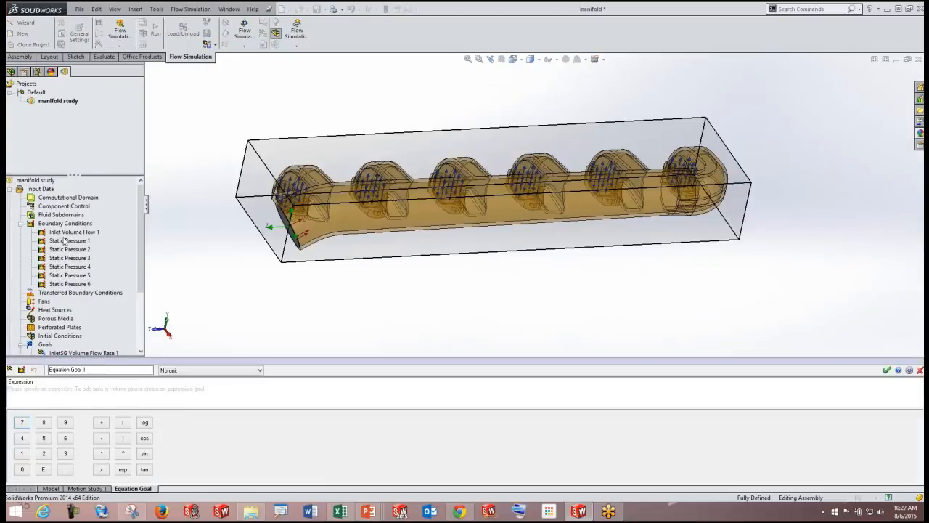
pyautogui.scroll(-3, 74, 269)
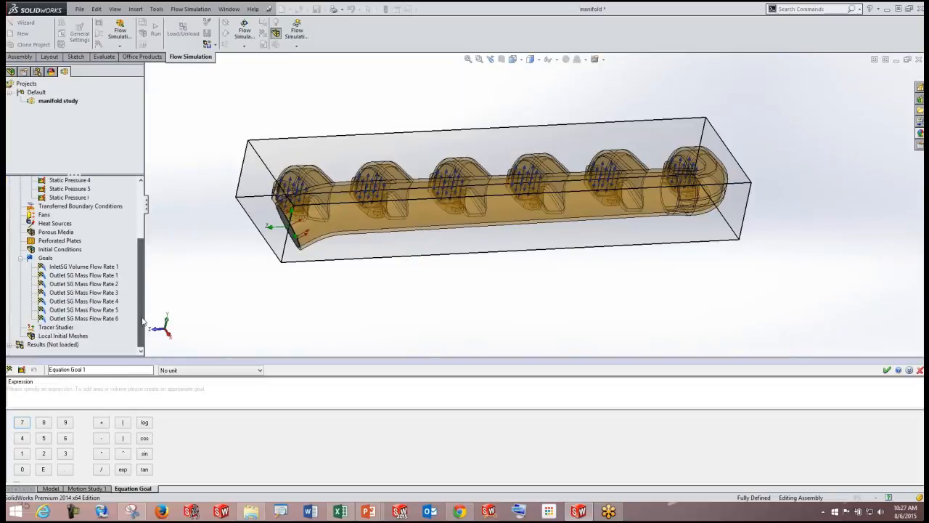
pyautogui.click(84, 276)
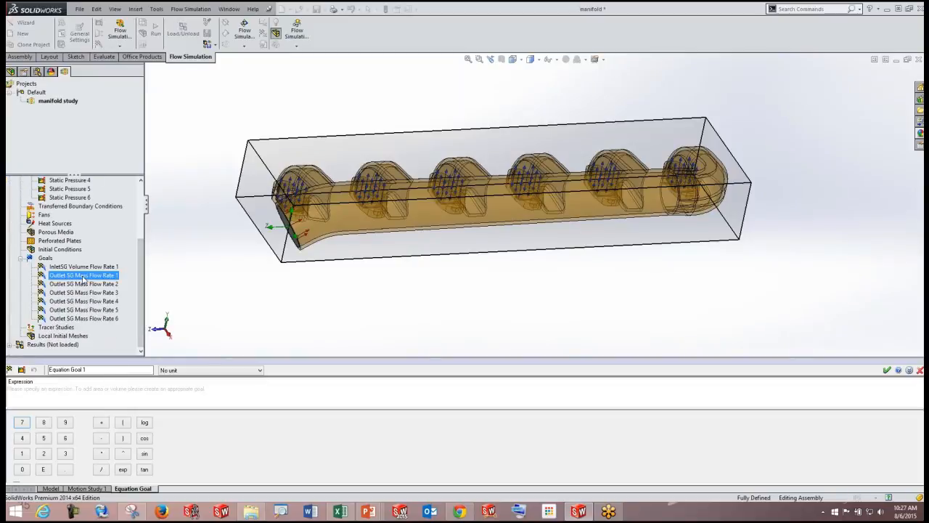
pyautogui.click(102, 423)
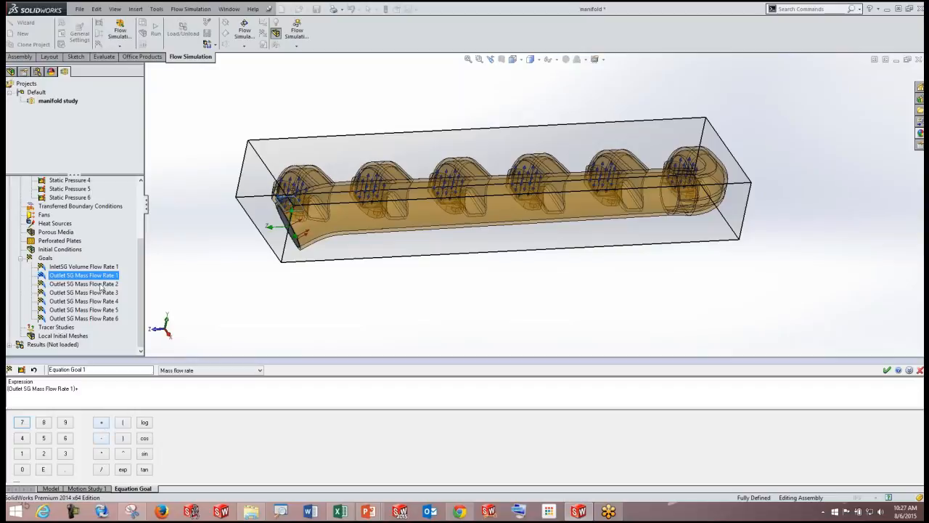
pyautogui.click(83, 284)
pyautogui.click(94, 293)
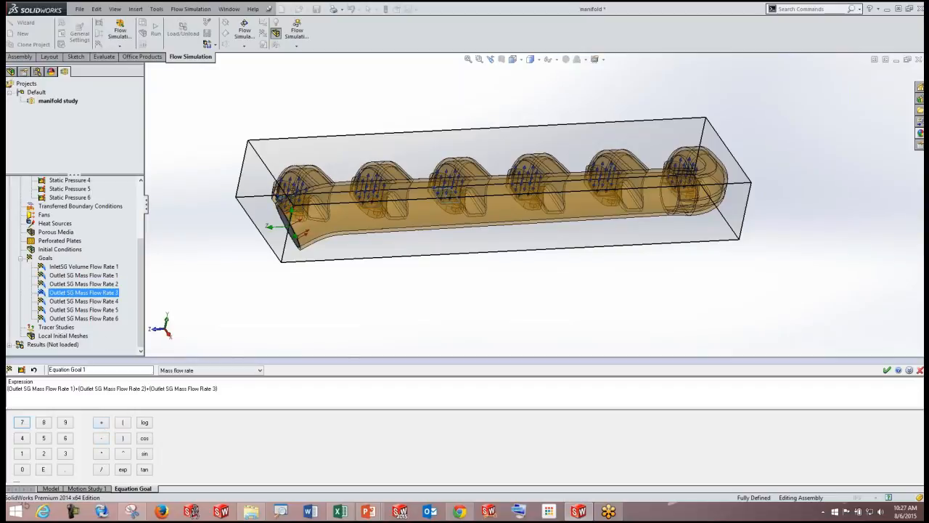
pyautogui.click(95, 302)
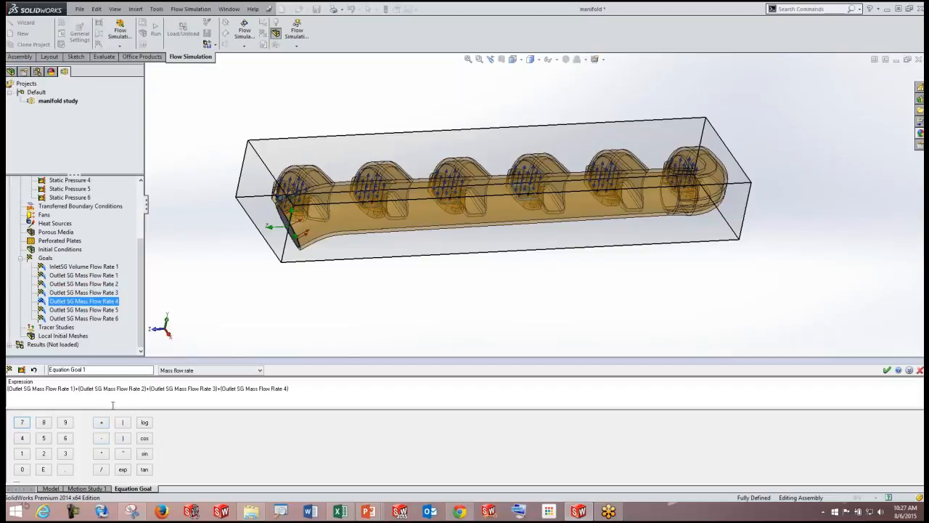
pyautogui.click(104, 311)
pyautogui.click(103, 425)
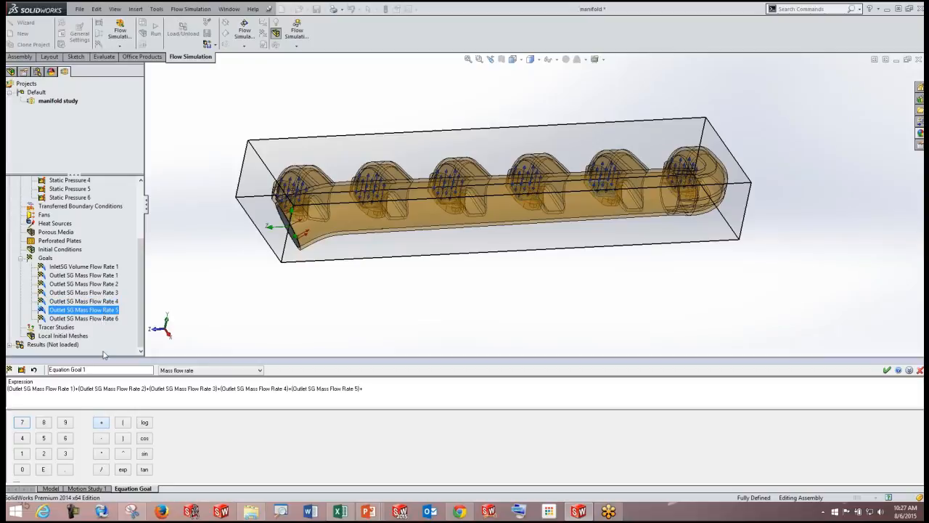
pyautogui.click(106, 320)
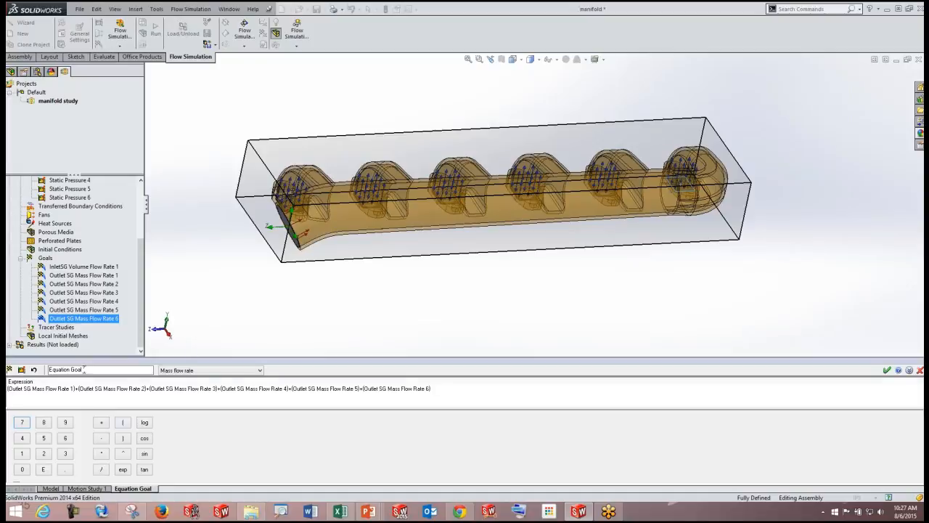
# Prefix the equation goal's name with "Sum of outlets", create it, and select it among the goals.
pyautogui.write('Sum of outlets')
pyautogui.click(886, 370)
pyautogui.click(83, 415)
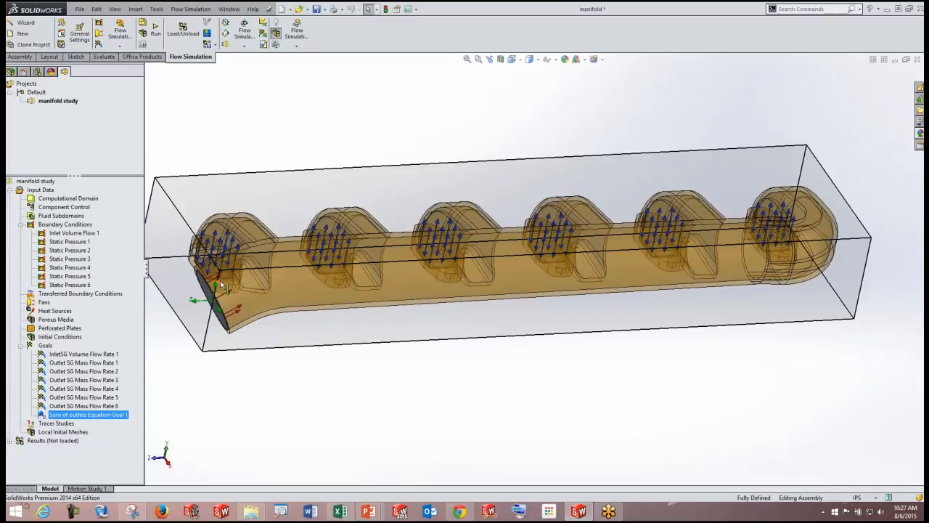
# Run the manifold study as a new calculation on this computer with 8 CPUs, loading the results when it finishes.
pyautogui.rightClick(45, 182)
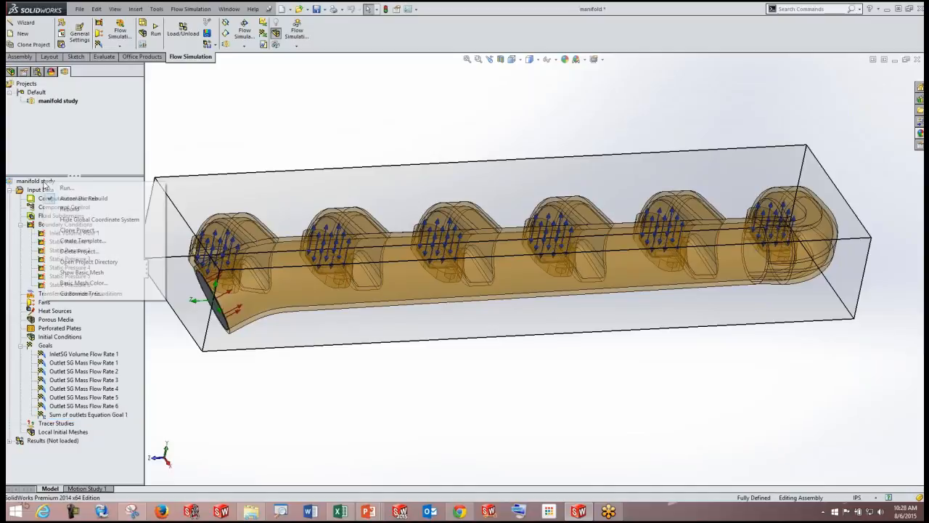
pyautogui.click(67, 188)
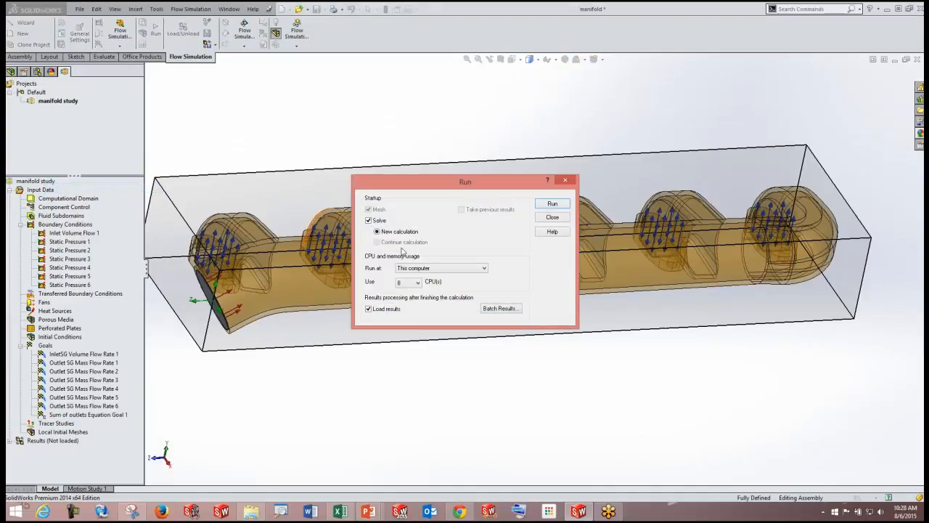
pyautogui.click(436, 365)
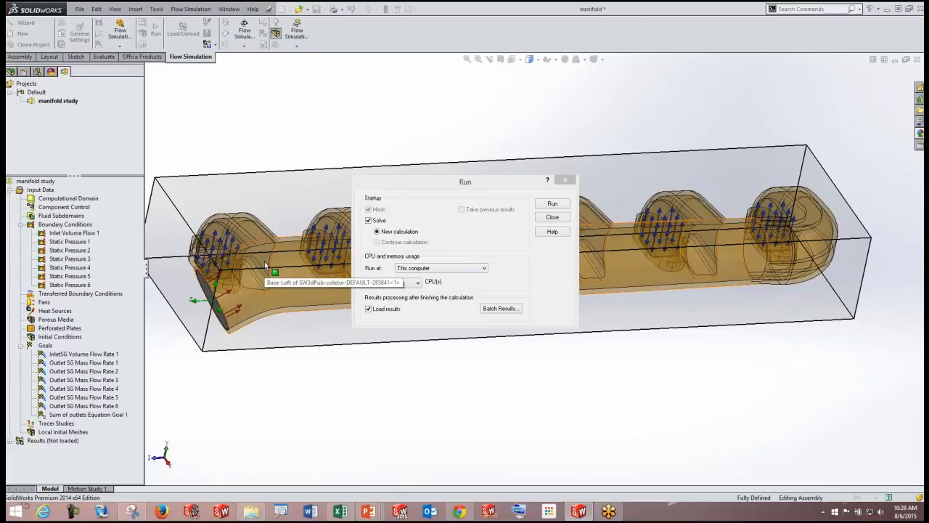
pyautogui.click(471, 270)
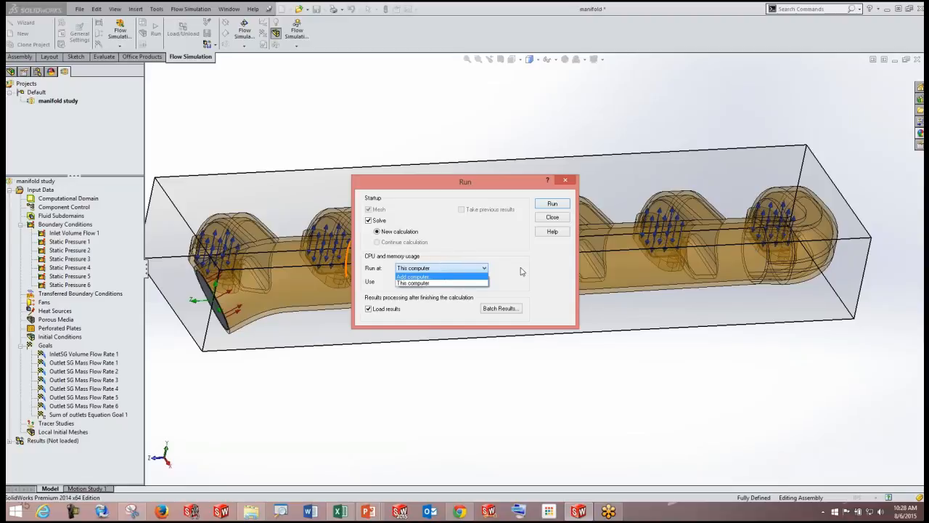
pyautogui.click(443, 282)
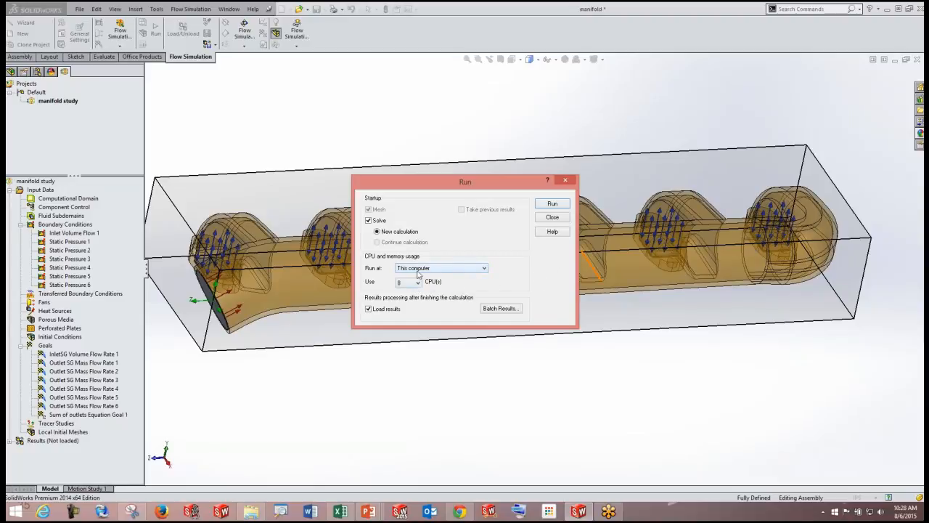
pyautogui.click(553, 204)
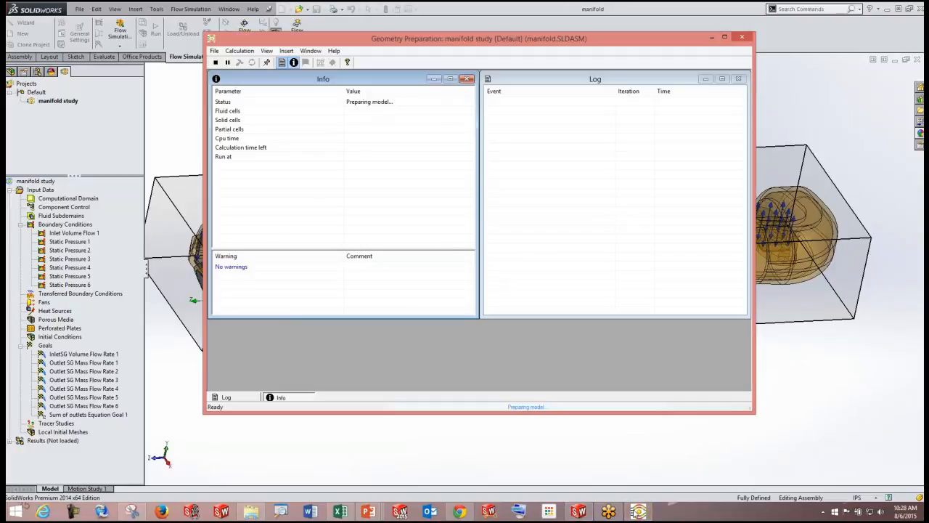
# Reposition the solver and pressure preview windows, and insert a goal plot that includes all goals.
pyautogui.moveTo(439, 44); pyautogui.dragTo(394, 79)
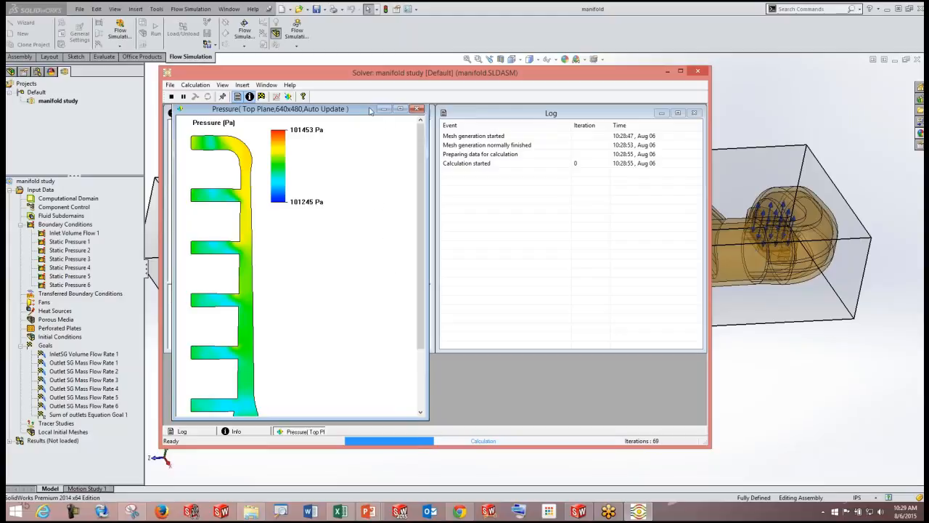
pyautogui.moveTo(369, 109)
pyautogui.mouseDown()
pyautogui.moveTo(425, 131)
pyautogui.moveTo(632, 108)
pyautogui.moveTo(364, 113)
pyautogui.mouseUp()
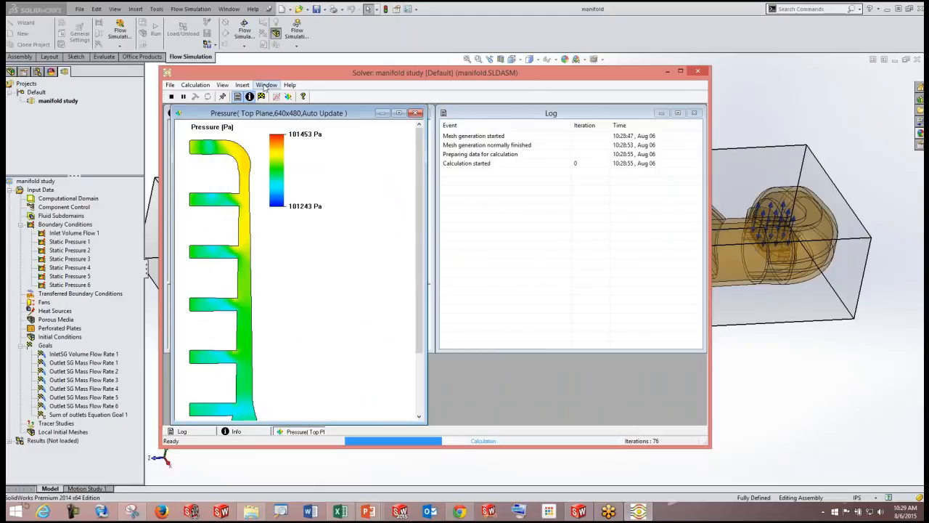
pyautogui.click(242, 85)
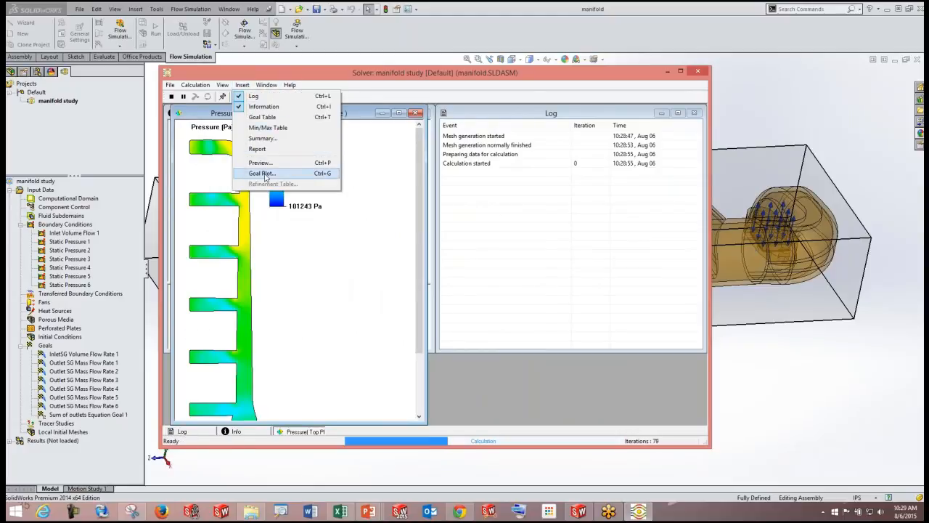
pyautogui.click(261, 173)
pyautogui.click(365, 307)
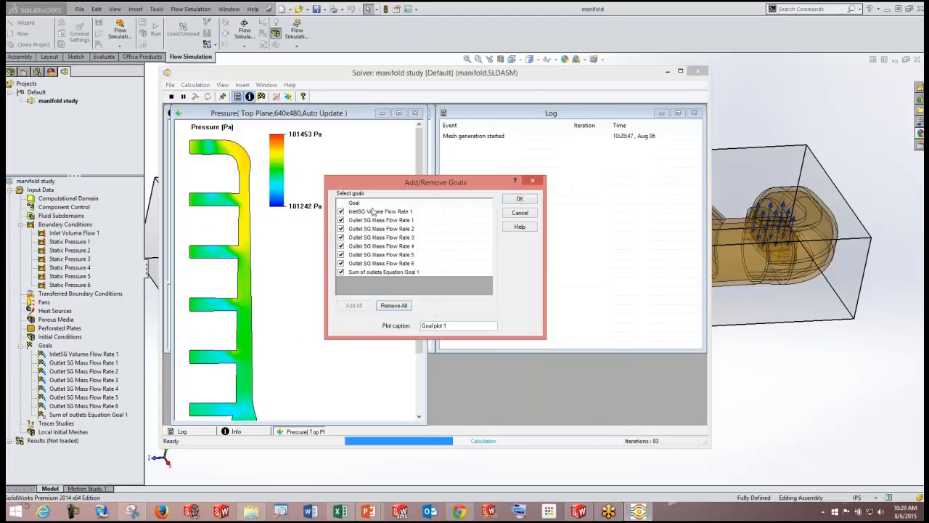
pyautogui.click(519, 203)
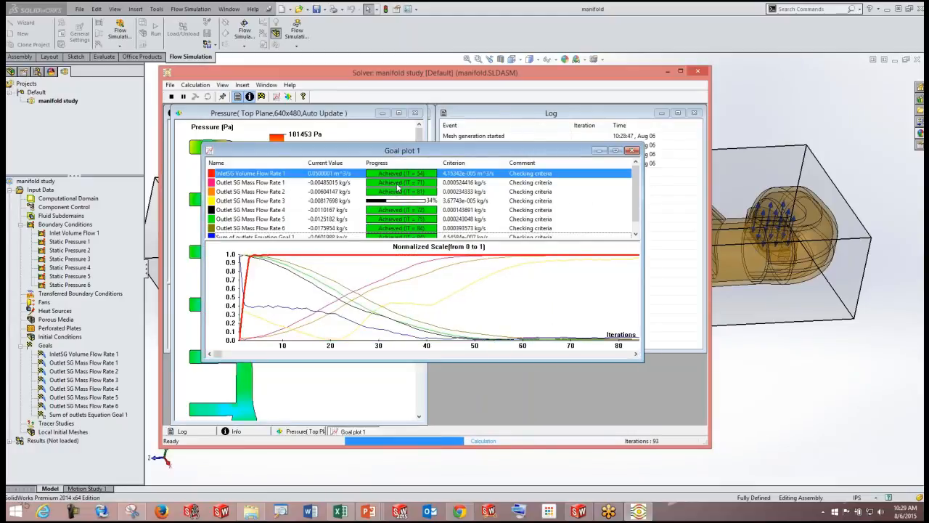
# Examine the convergence progress of every goal, including the outlet sum, and close the solver window once the calculation finishes.
pyautogui.scroll(-1, 636, 204)
pyautogui.scroll(1, 636, 204)
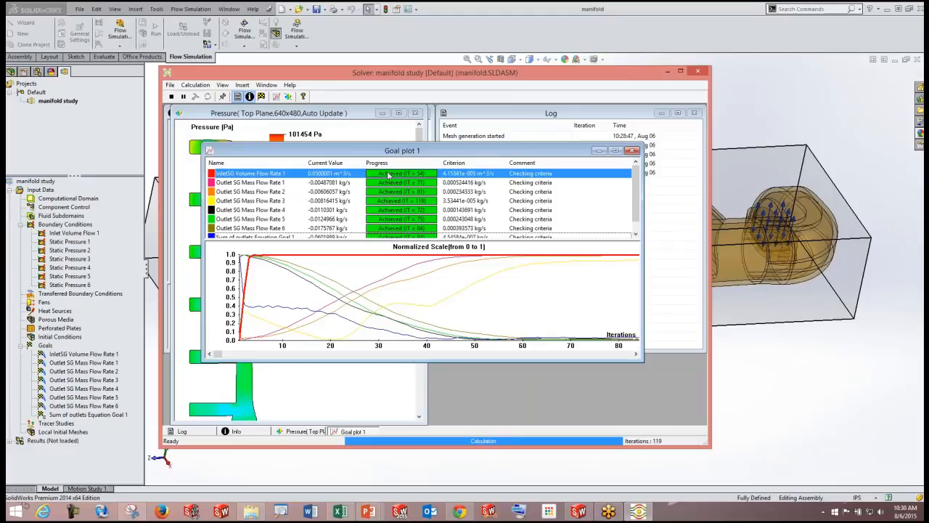
pyautogui.moveTo(636, 193); pyautogui.dragTo(621, 202)
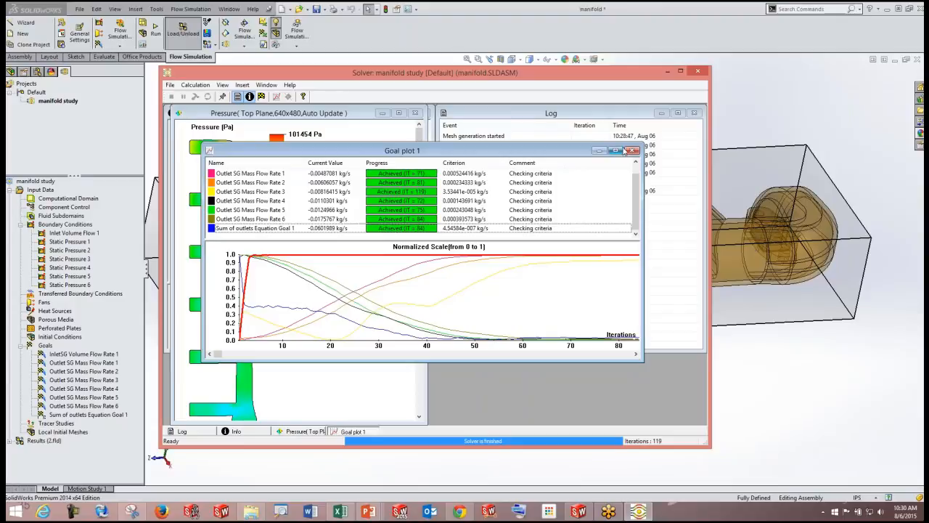
pyautogui.click(700, 74)
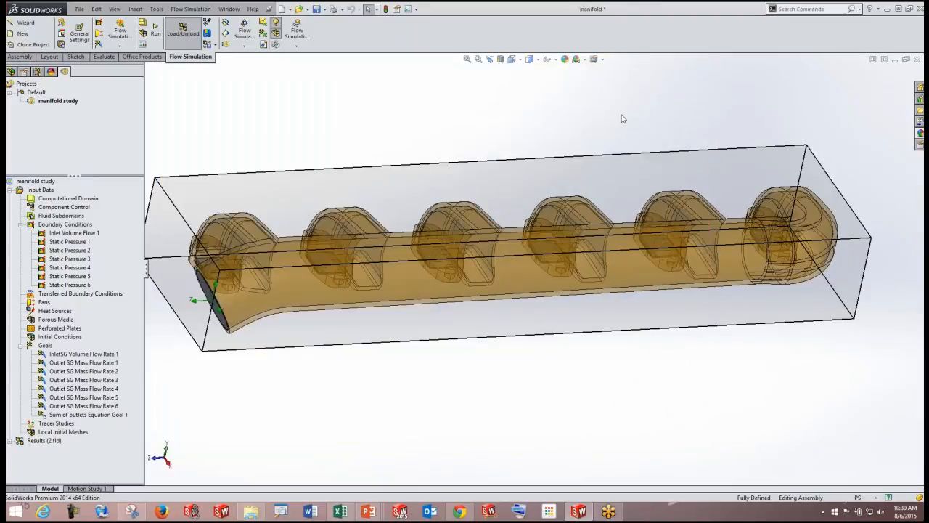
# Insert a goal plot in the study's results with all goals included, and show its results table.
pyautogui.scroll(5, 426, 305)
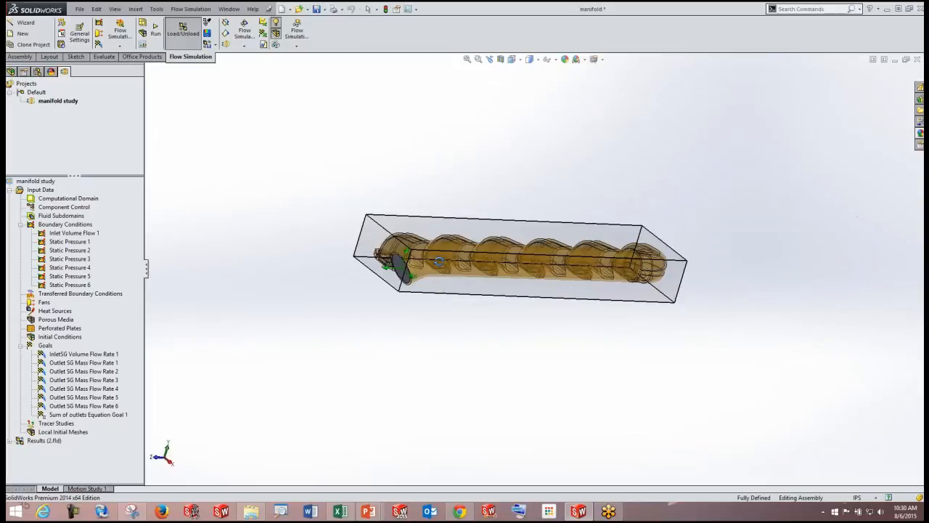
pyautogui.moveTo(425, 305); pyautogui.dragTo(542, 367, button='middle')
pyautogui.scroll(-2, 680, 300)
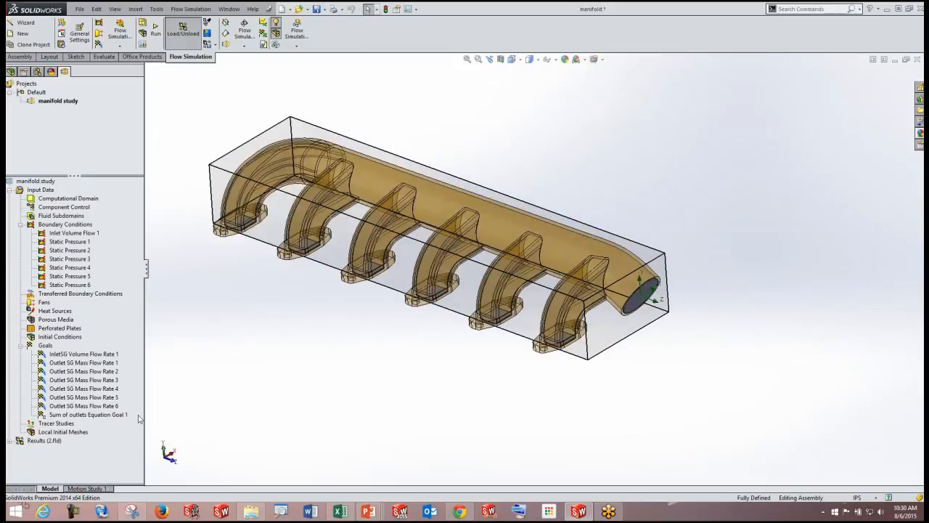
pyautogui.click(9, 442)
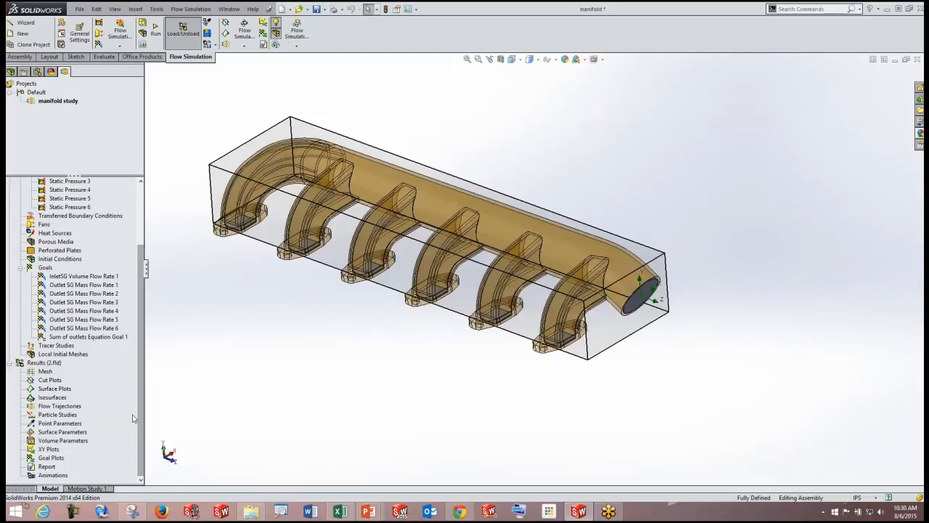
pyautogui.rightClick(50, 466)
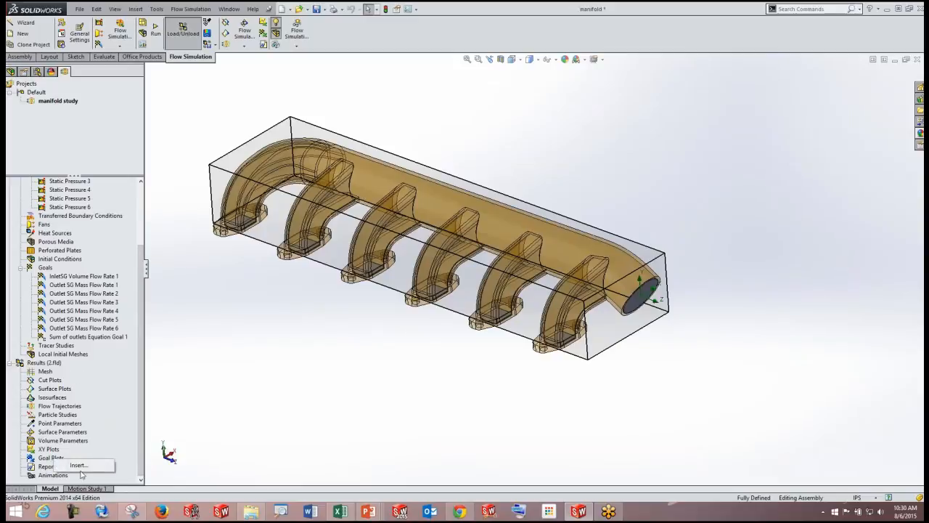
pyautogui.click(78, 466)
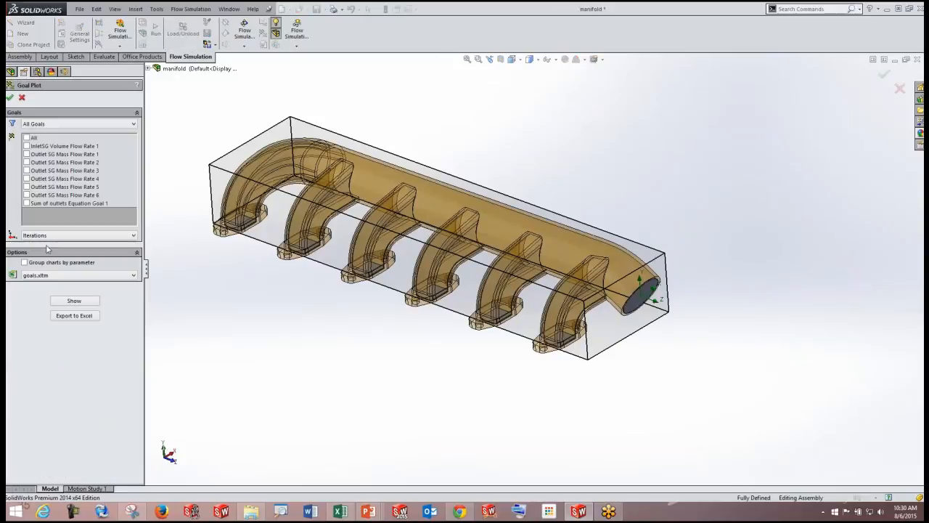
pyautogui.click(27, 139)
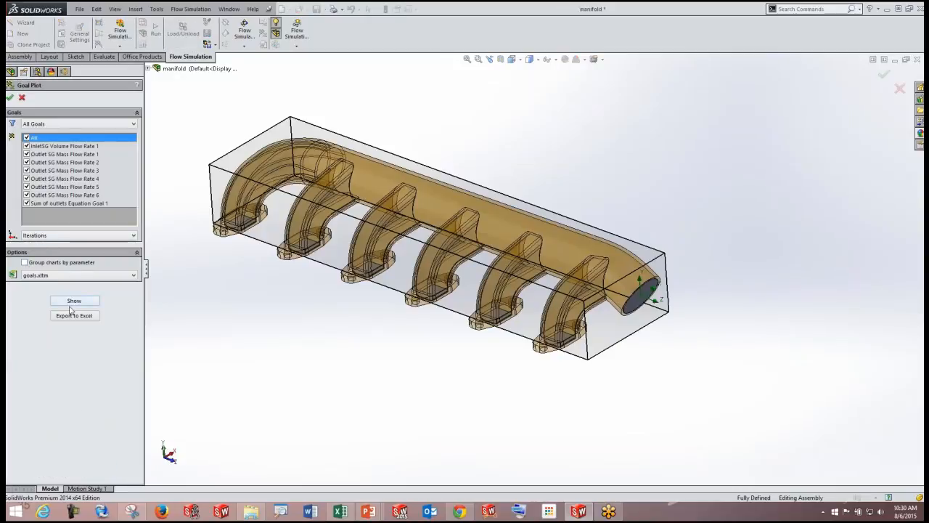
pyautogui.click(74, 301)
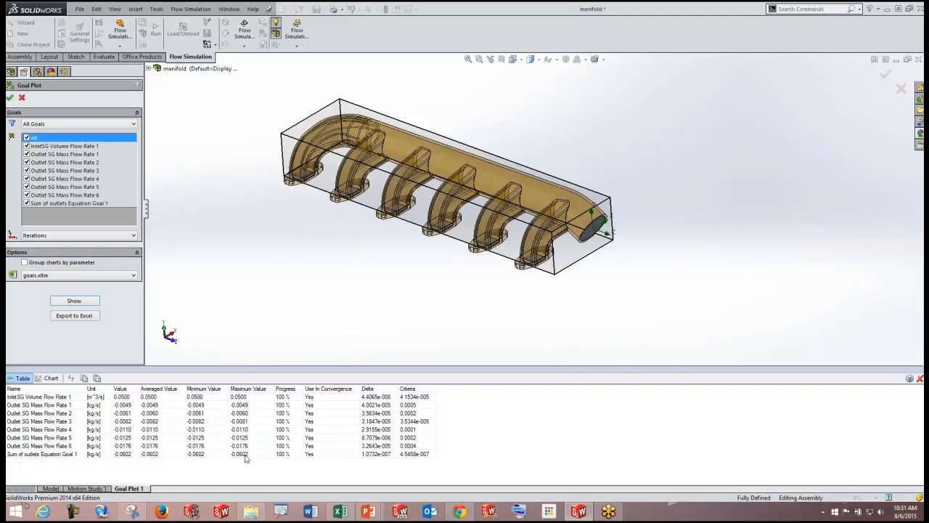
# Export the goal plot to Excel, look over the summary in the exported workbook, and close the goal plot without keeping it.
pyautogui.click(67, 317)
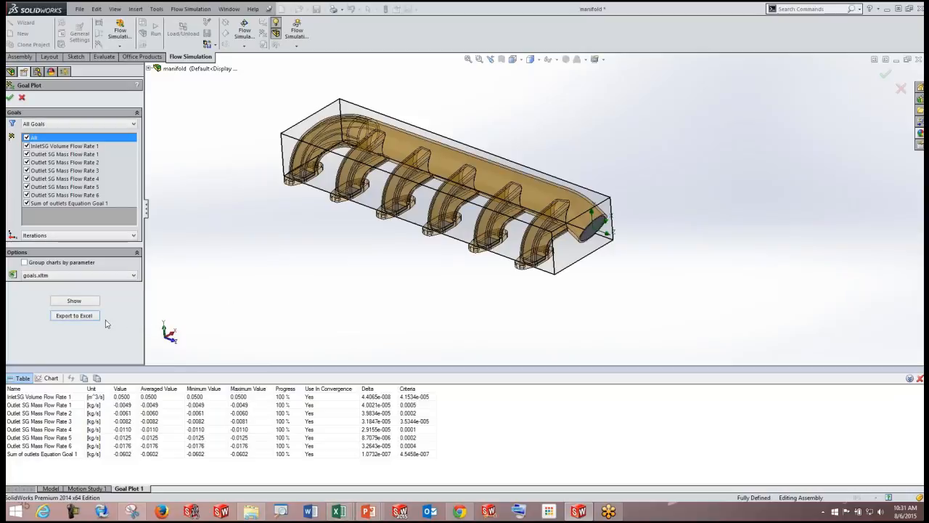
pyautogui.moveTo(339, 511)
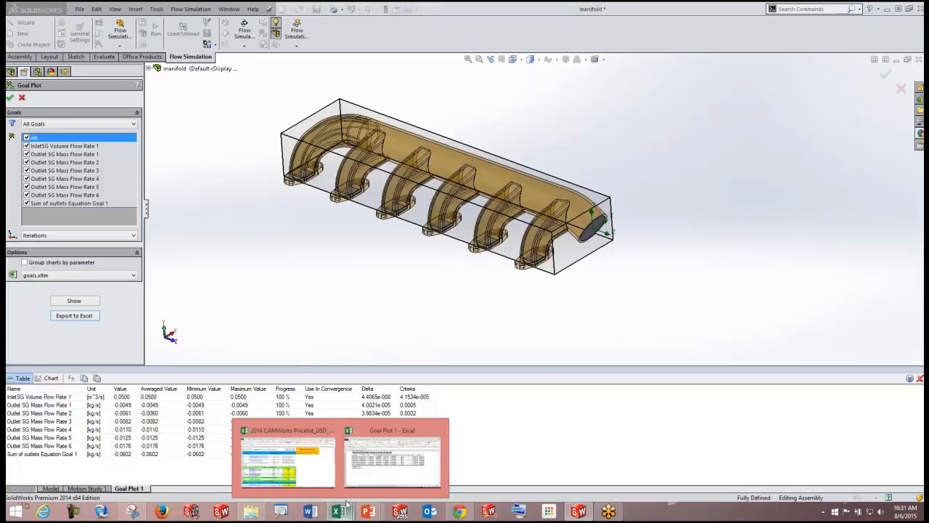
pyautogui.click(396, 462)
pyautogui.doubleClick(254, 86)
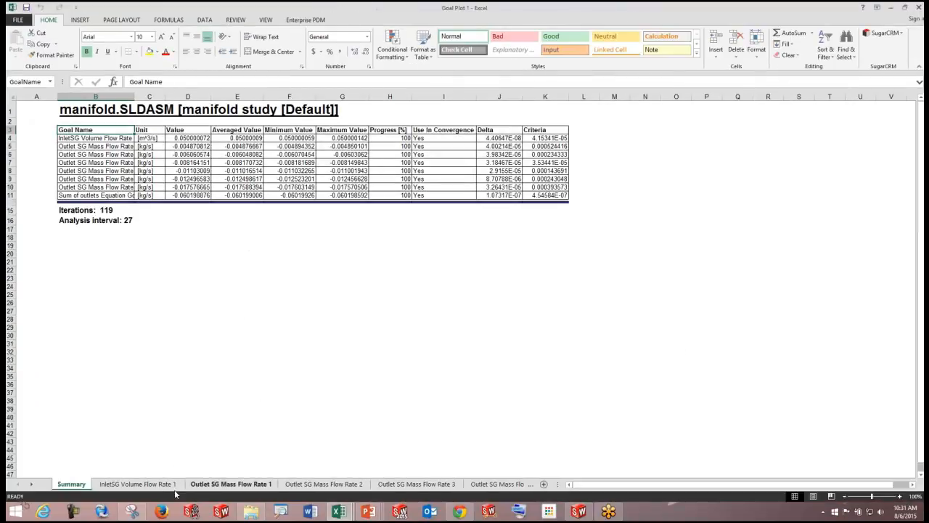
pyautogui.click(172, 485)
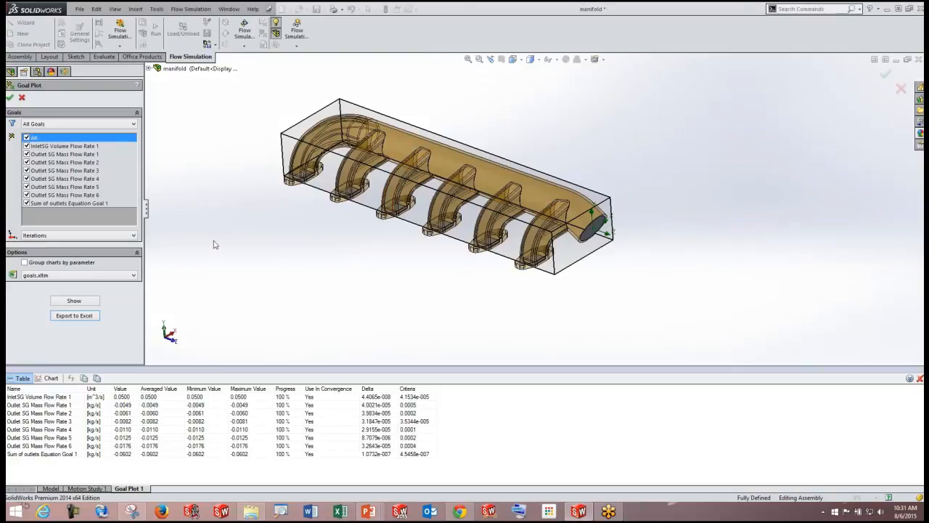
pyautogui.click(20, 96)
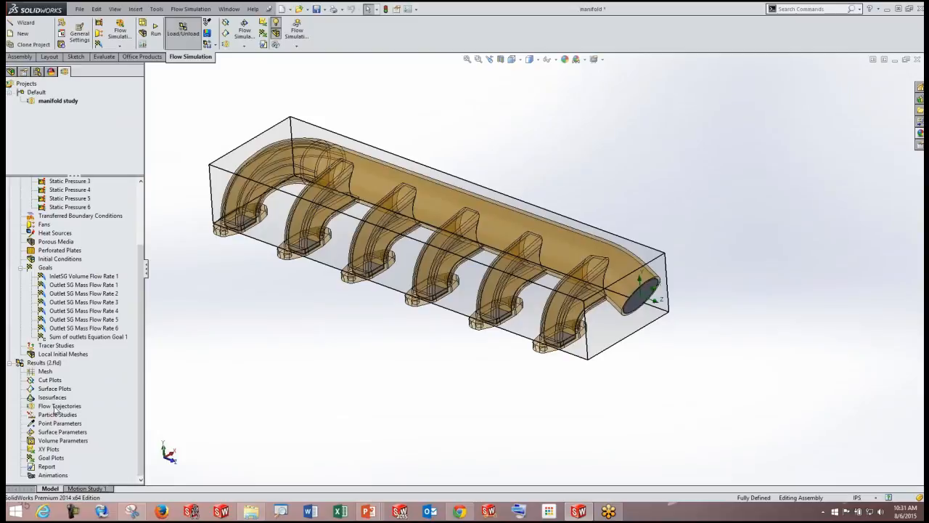
# Insert flow trajectories that start from the inner faces of the six outlet lids, with 120 trajectory points.
pyautogui.moveTo(557, 388); pyautogui.dragTo(396, 410, button='middle')
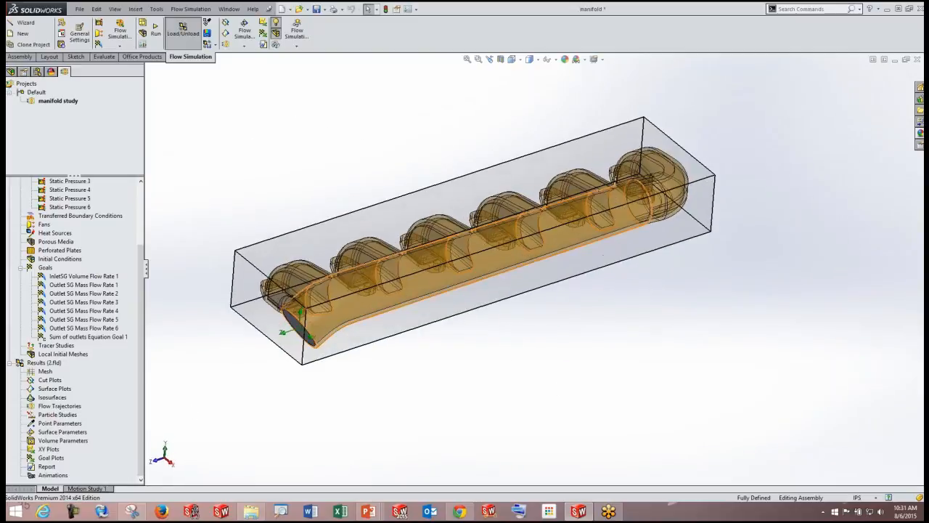
pyautogui.scroll(-2, 342, 295)
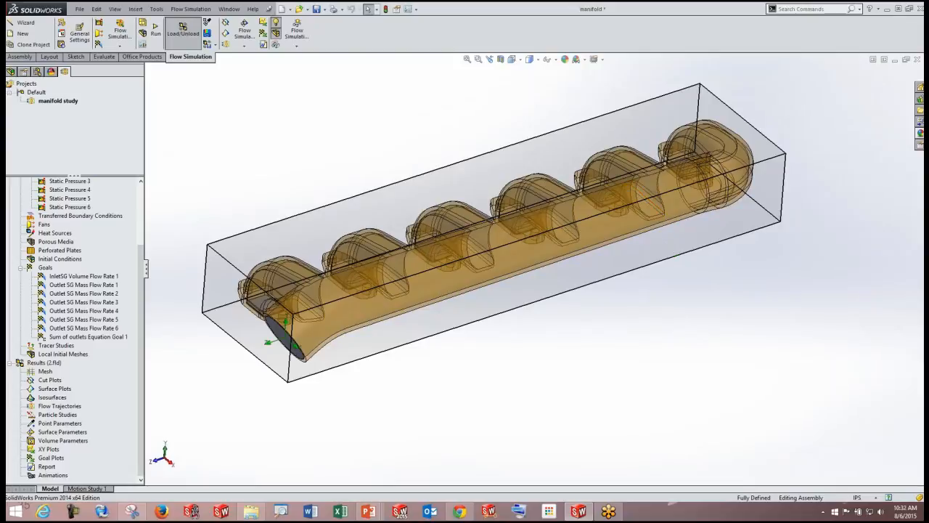
pyautogui.rightClick(64, 410)
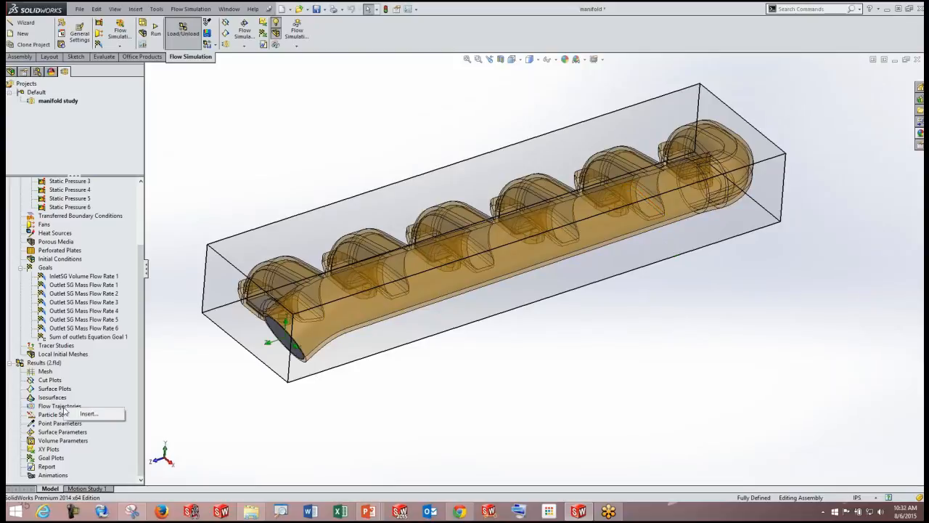
pyautogui.click(87, 414)
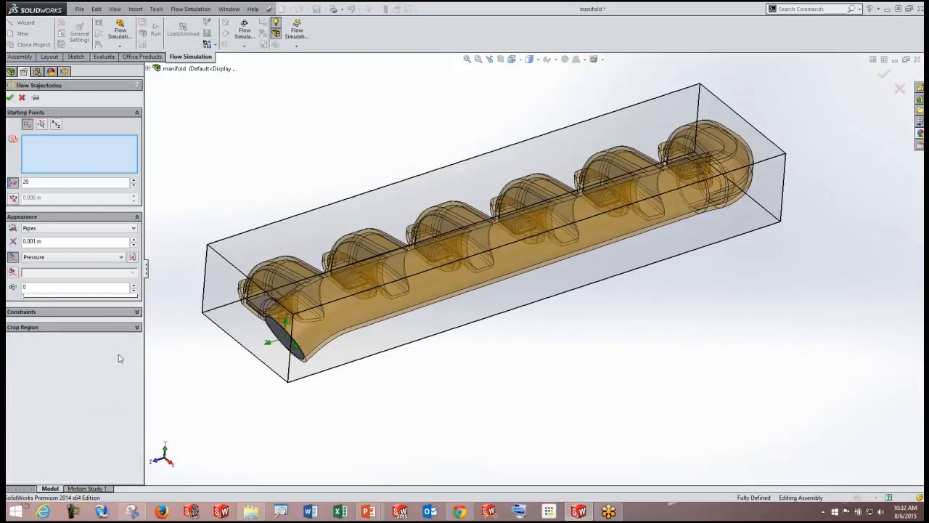
pyautogui.scroll(-5, 269, 298)
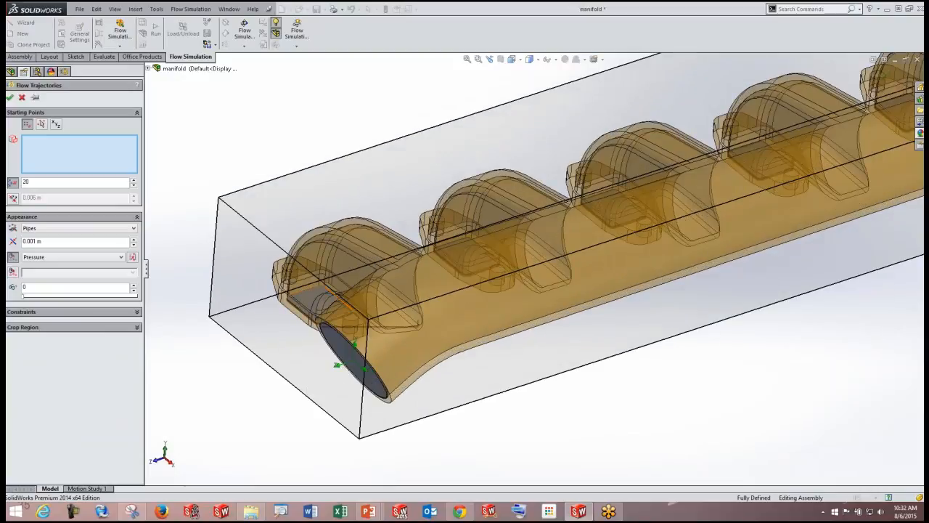
pyautogui.click(319, 303)
pyautogui.click(464, 253)
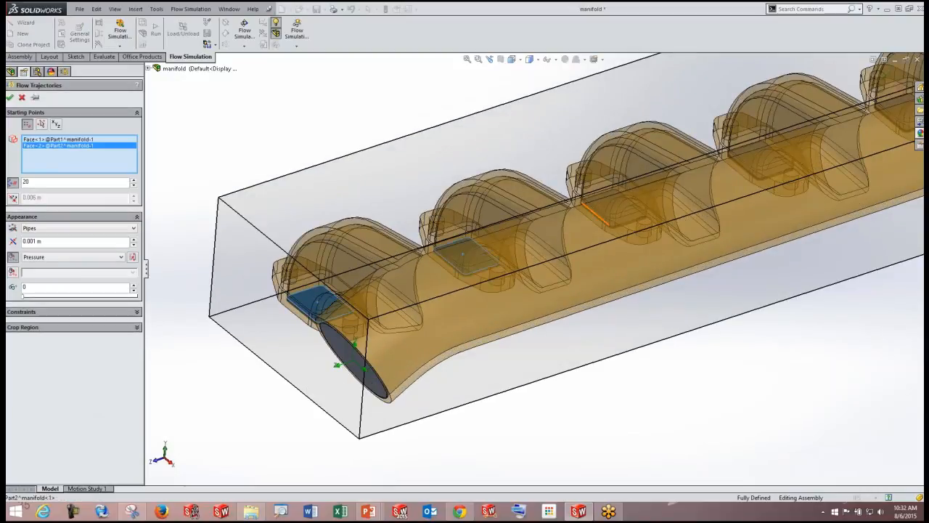
pyautogui.click(613, 210)
pyautogui.click(754, 164)
pyautogui.scroll(5, 754, 164)
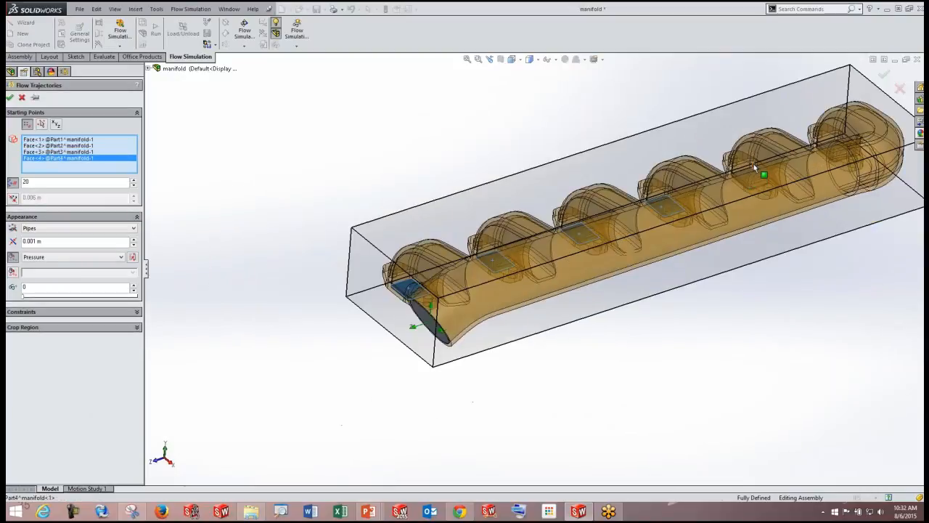
pyautogui.scroll(-6, 754, 163)
pyautogui.click(834, 167)
pyautogui.click(833, 167)
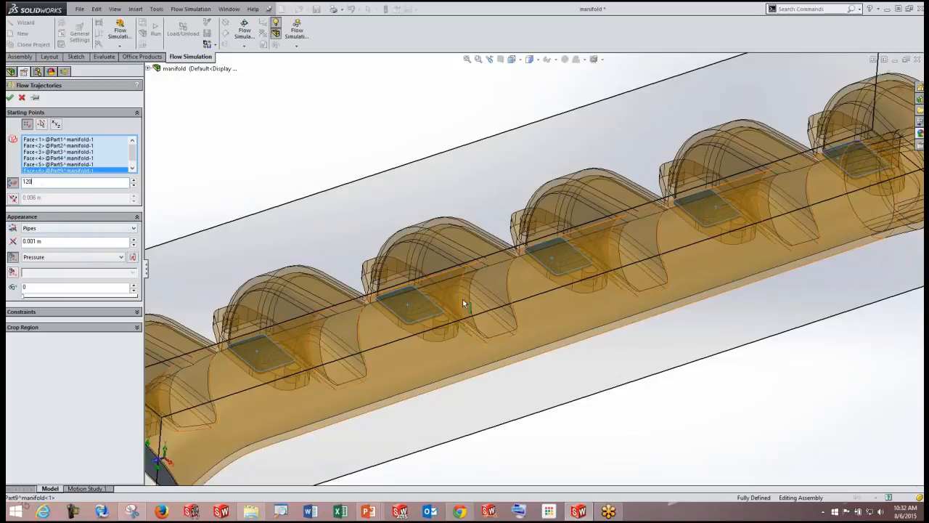
# Colour the flow trajectories by Velocity, keeping them drawn as pipes, and generate the plot.
pyautogui.scroll(2, 671, 217)
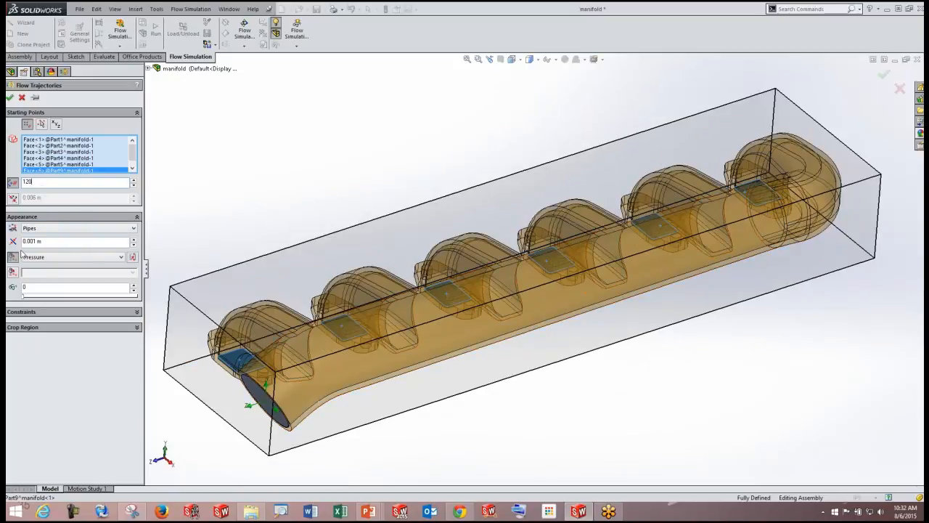
pyautogui.click(62, 258)
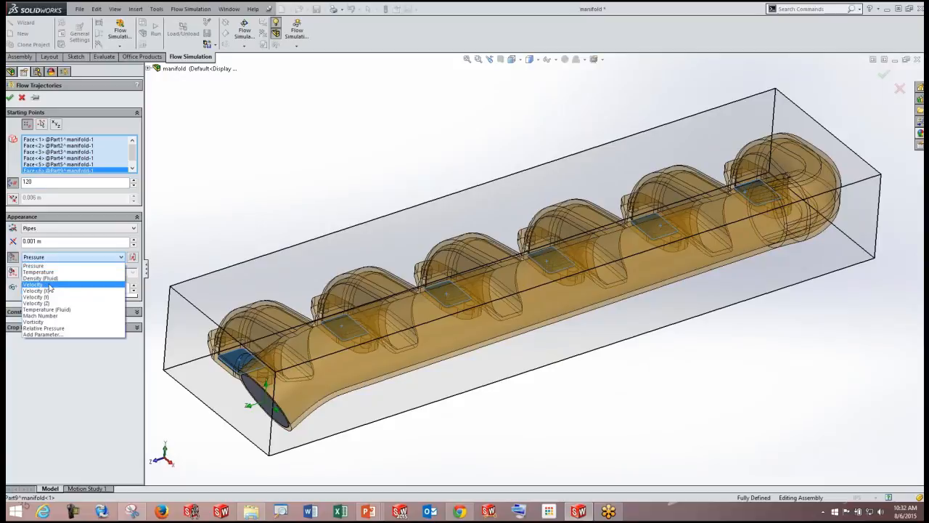
pyautogui.click(33, 284)
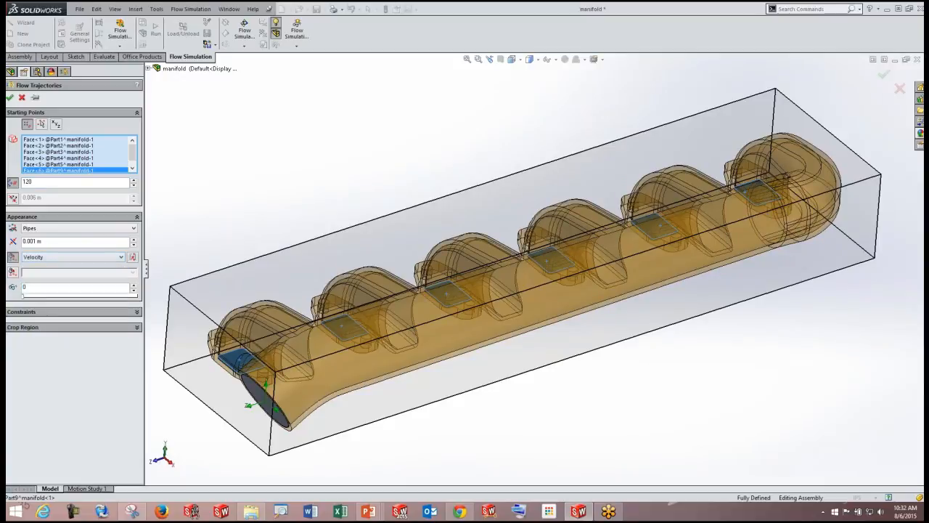
pyautogui.click(10, 99)
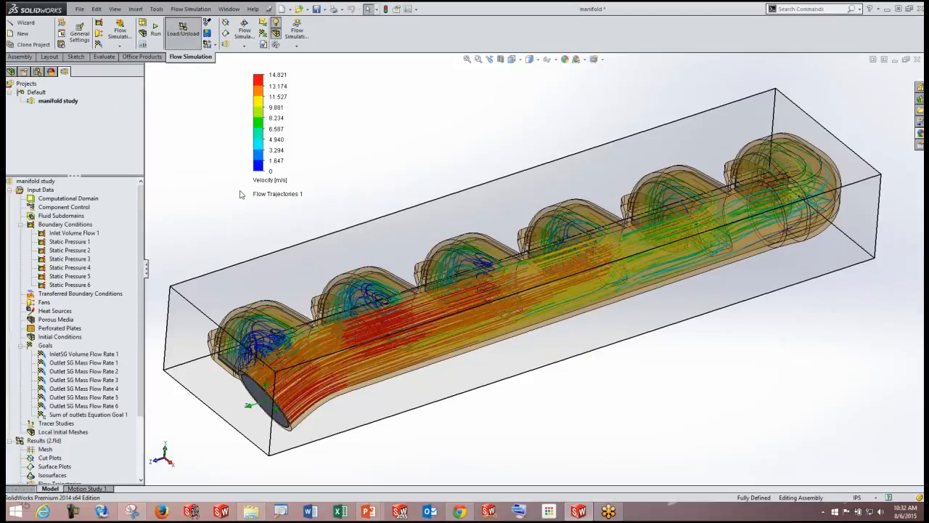
# Examine the velocity trajectories along the main pipe, around the far bend, and inside the outlet runners, especially those nearest the inlet.
pyautogui.moveTo(465, 284); pyautogui.dragTo(558, 305, button='middle')
pyautogui.scroll(-10, 559, 305)
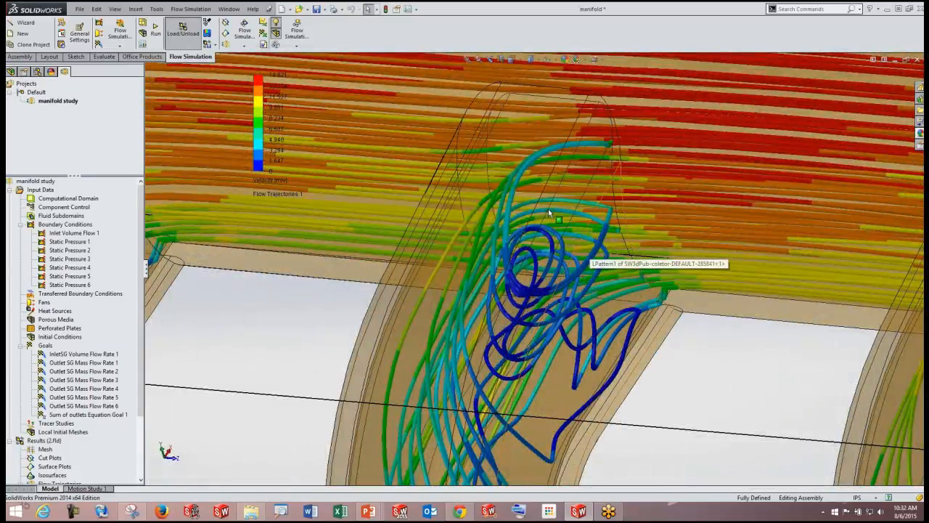
pyautogui.scroll(10, 558, 305)
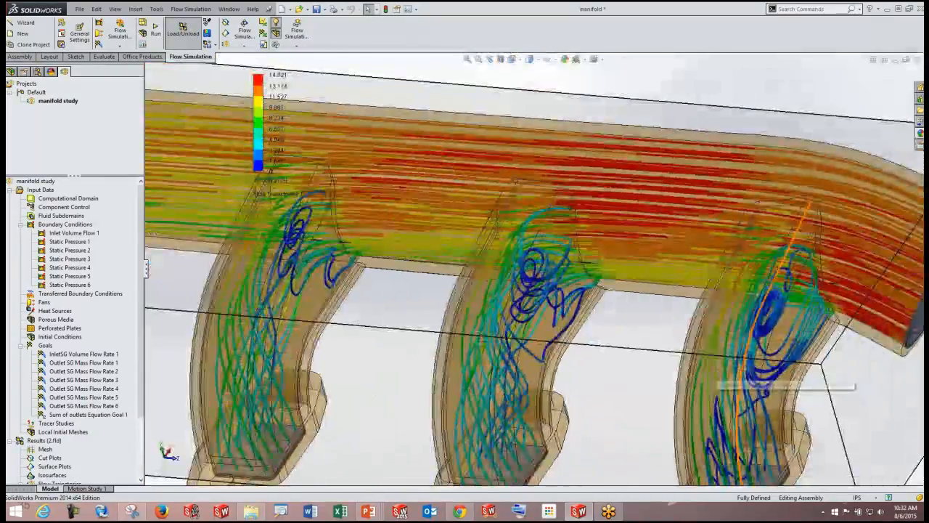
pyautogui.scroll(2, 315, 222)
pyautogui.scroll(-6, 315, 222)
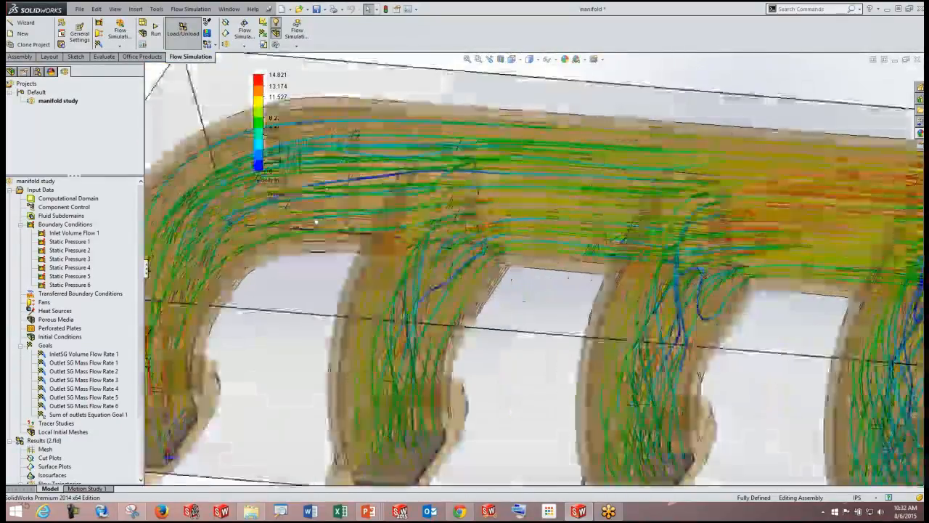
pyautogui.scroll(2, 315, 222)
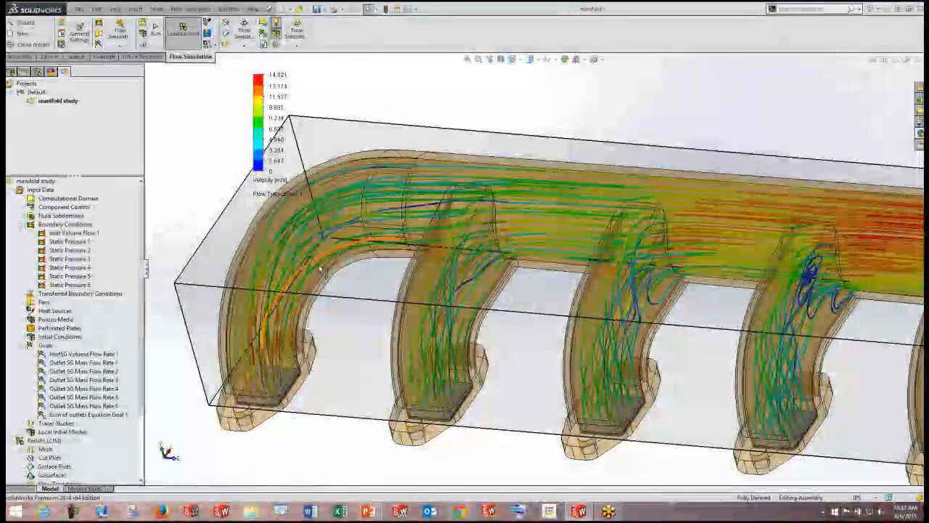
pyautogui.scroll(-3, 321, 271)
pyautogui.scroll(6, 809, 298)
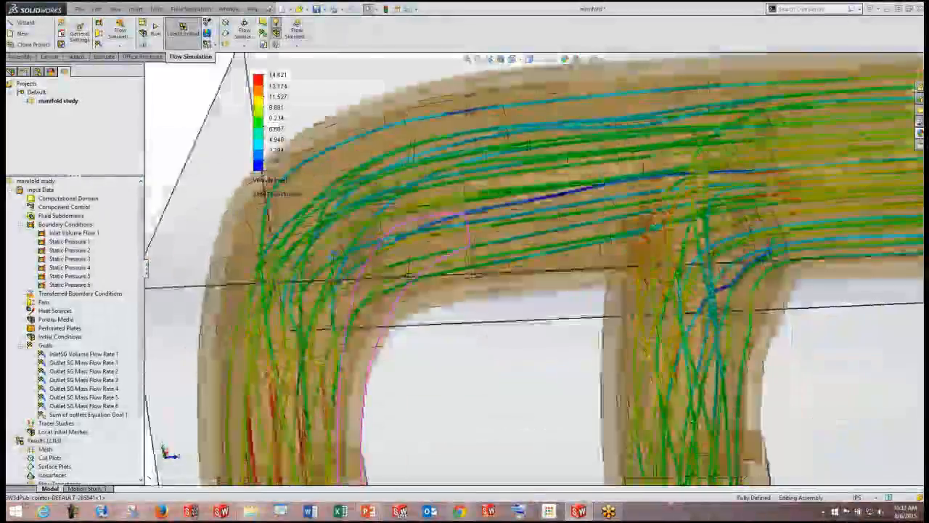
pyautogui.scroll(-5, 808, 298)
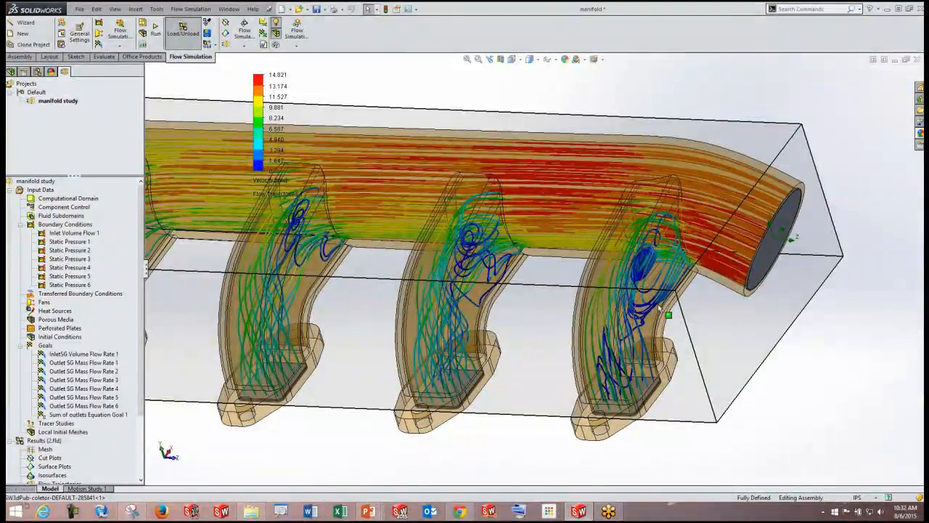
pyautogui.scroll(-2, 659, 308)
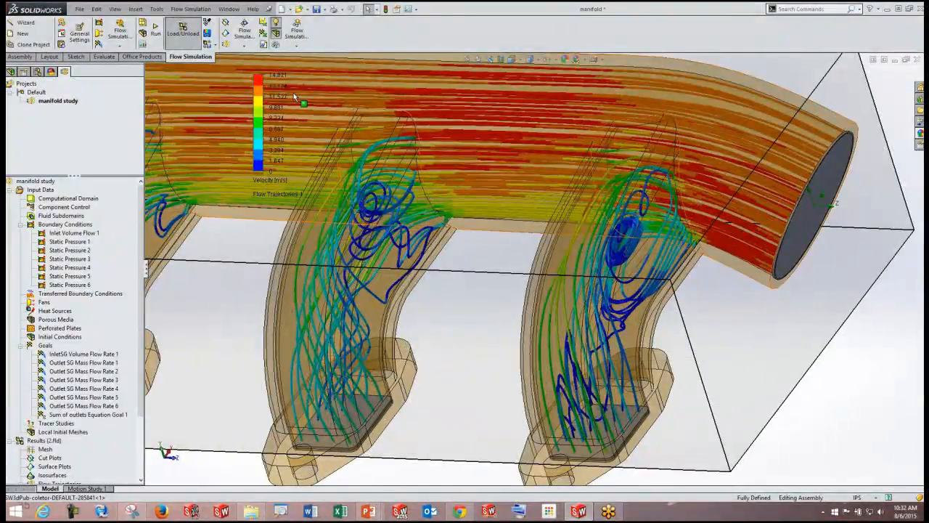
pyautogui.scroll(3, 295, 95)
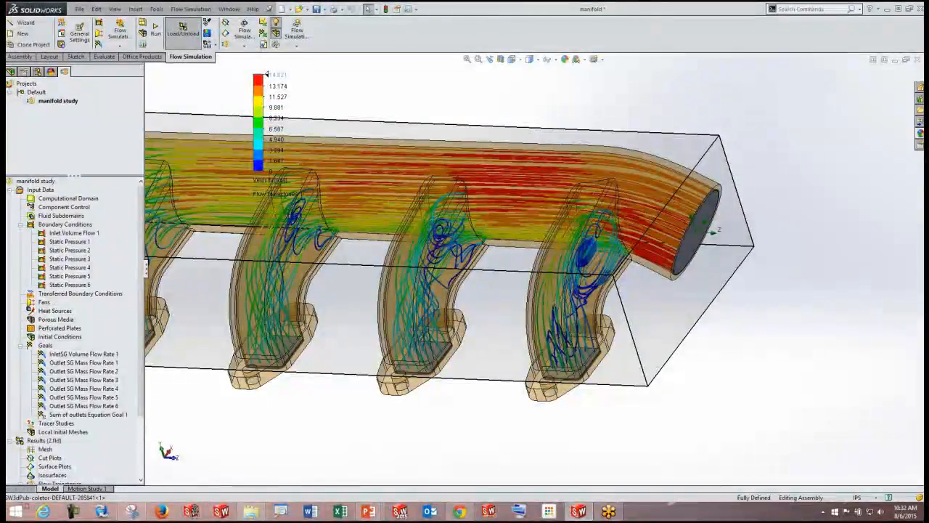
pyautogui.scroll(3, 347, 215)
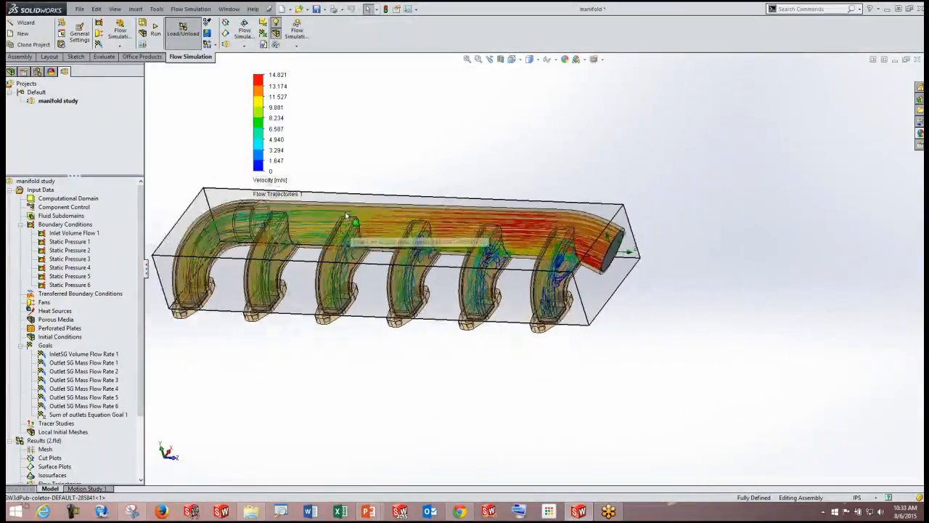
pyautogui.scroll(-2, 531, 274)
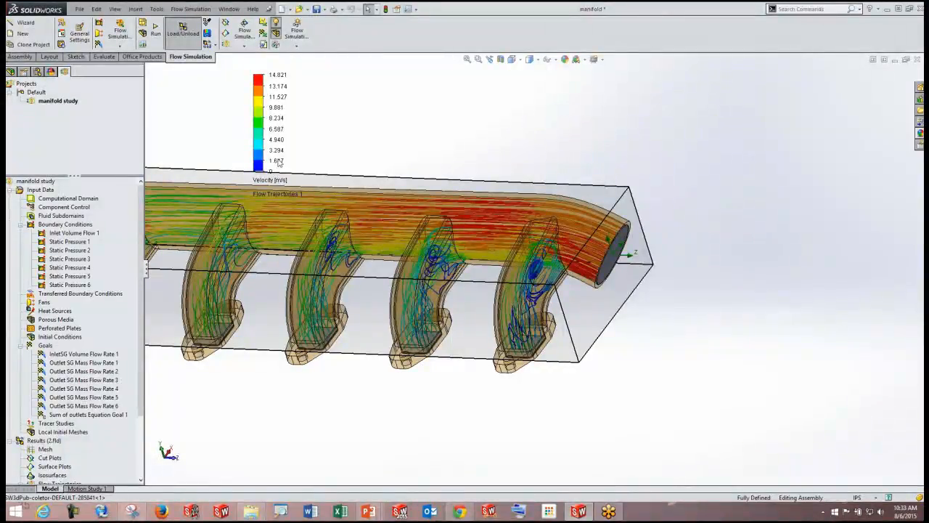
pyautogui.scroll(-5, 537, 269)
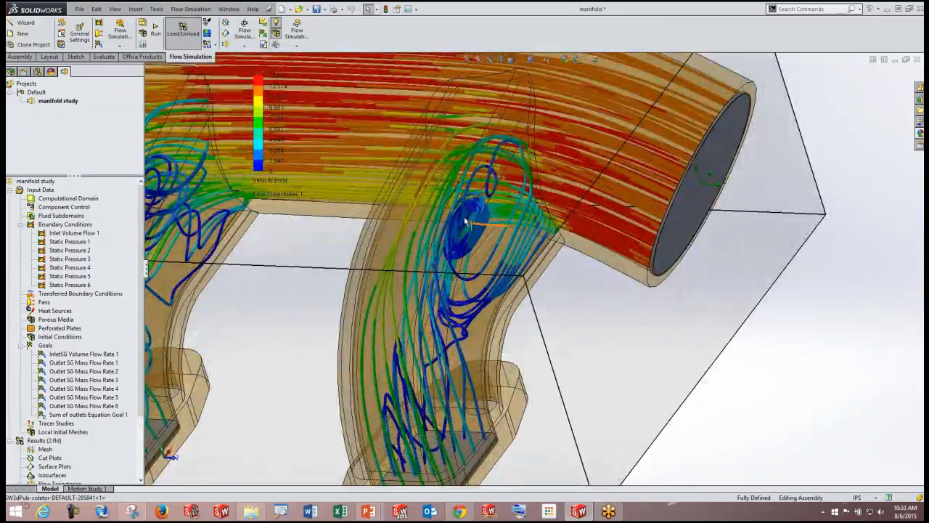
pyautogui.scroll(6, 478, 232)
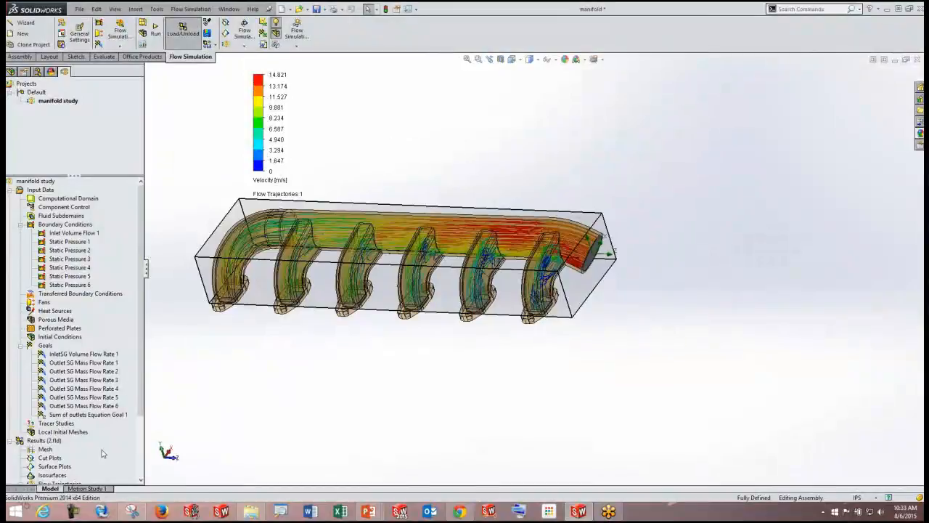
# Create an animation of the flow trajectories plot, play it through, and accept it.
pyautogui.scroll(-3, 114, 407)
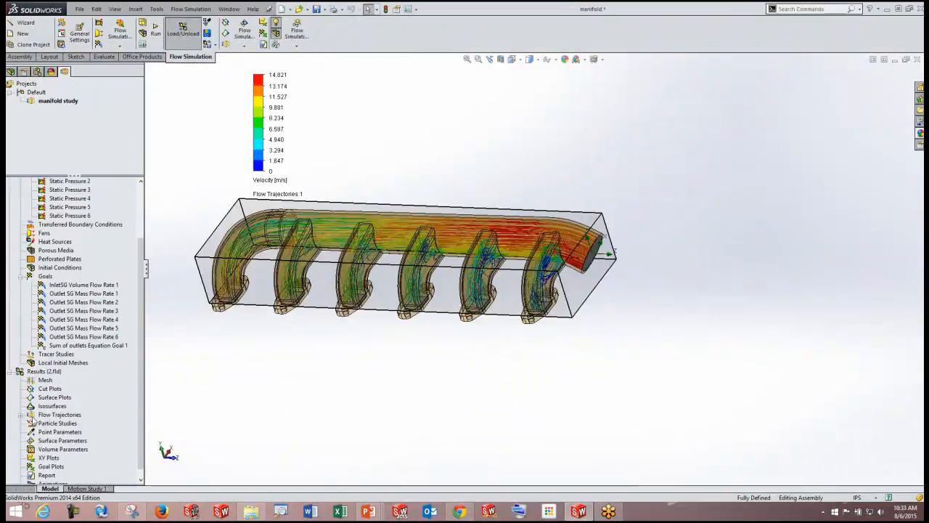
pyautogui.click(21, 415)
pyautogui.rightClick(67, 423)
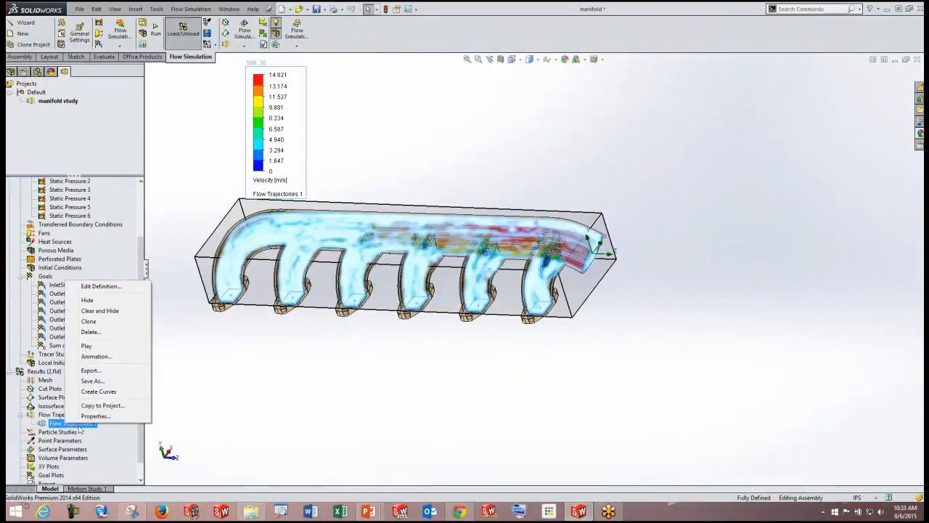
pyautogui.click(100, 357)
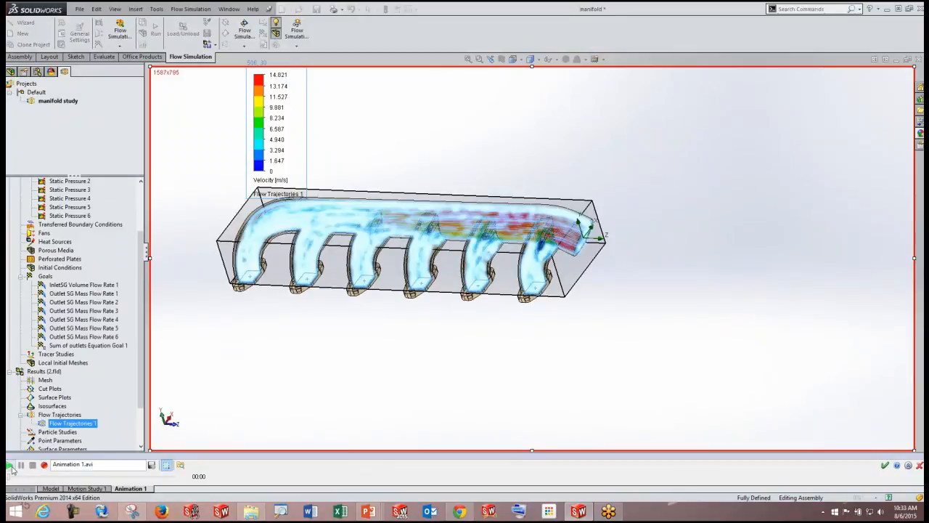
pyautogui.click(9, 466)
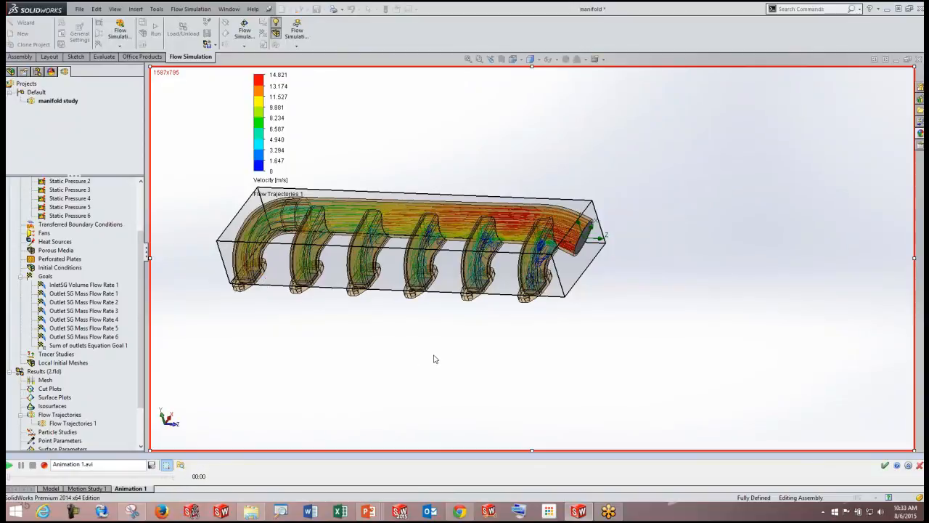
pyautogui.click(885, 466)
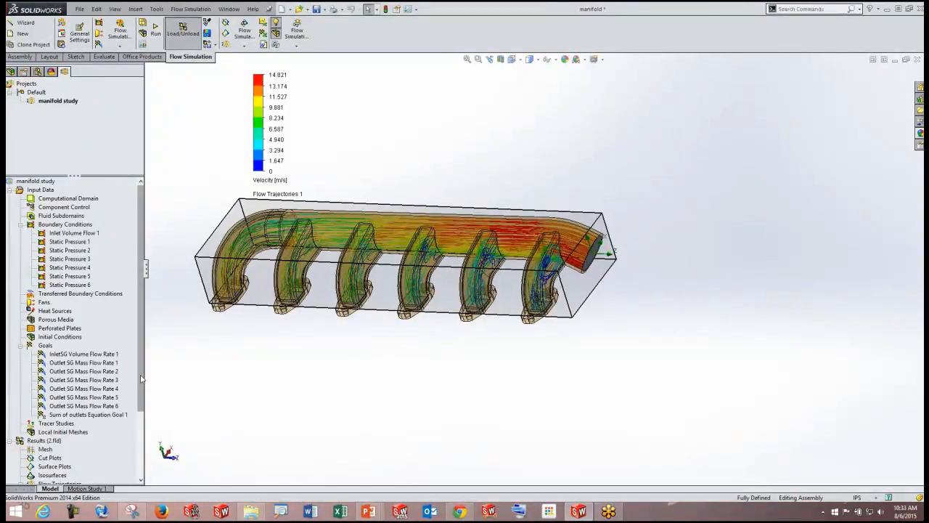
# Clear and hide the flow trajectories plot under the results.
pyautogui.scroll(-3, 57, 459)
pyautogui.rightClick(73, 415)
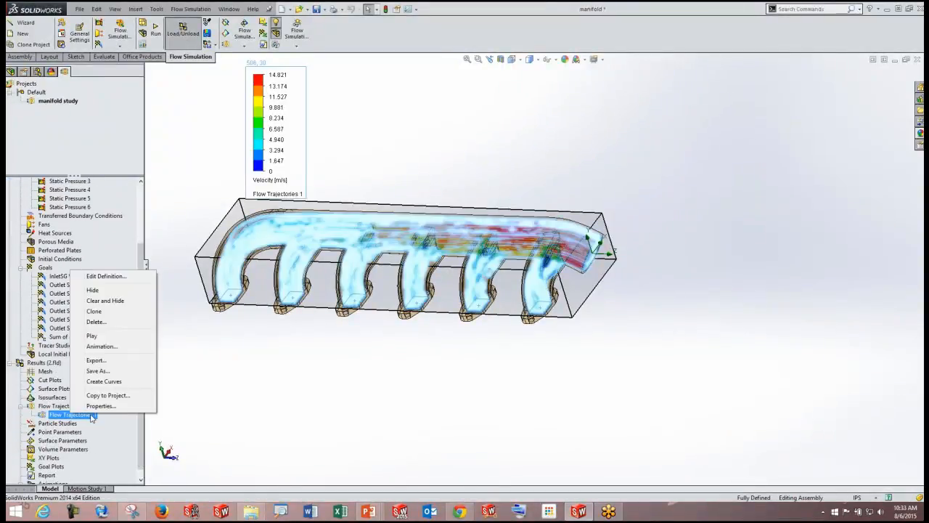
pyautogui.click(94, 303)
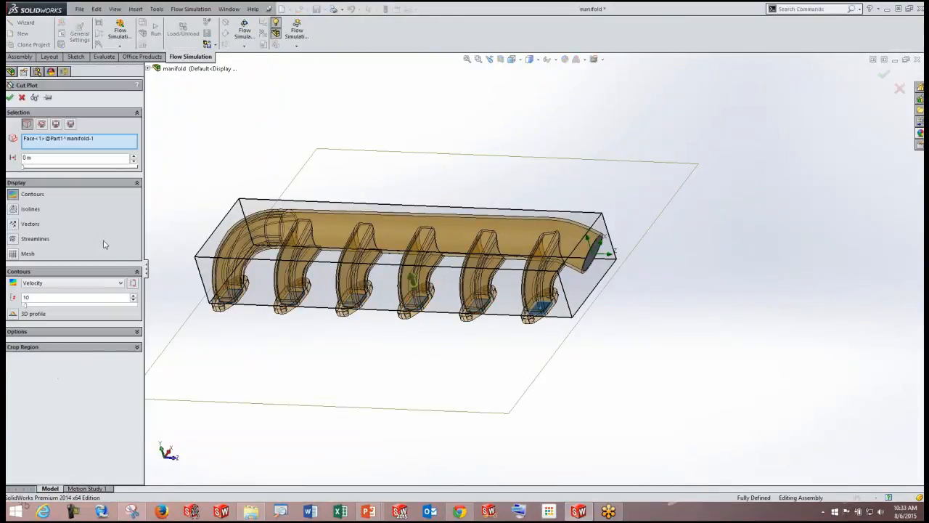
# Insert a contour cut plot on the assembly's Top Plane with 0 m offset, coloured by Pressure.
pyautogui.click(78, 139)
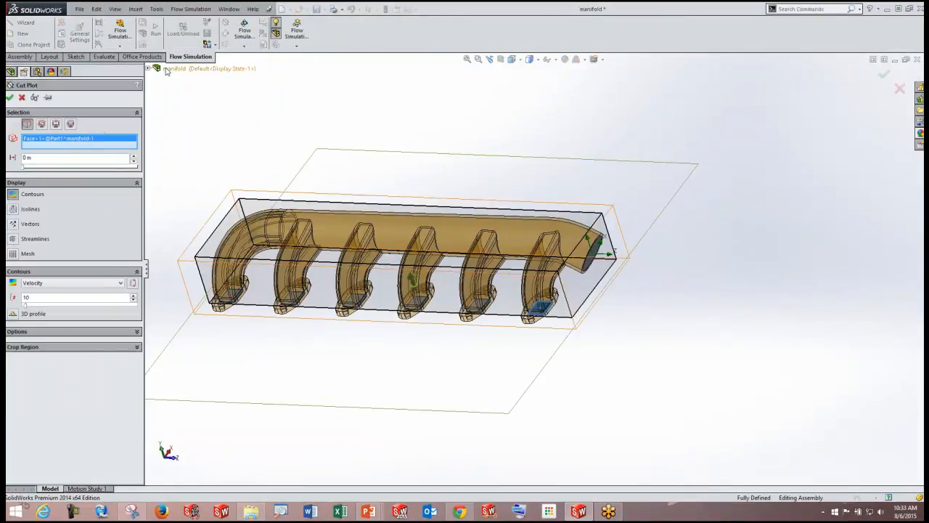
pyautogui.click(148, 68)
pyautogui.click(184, 112)
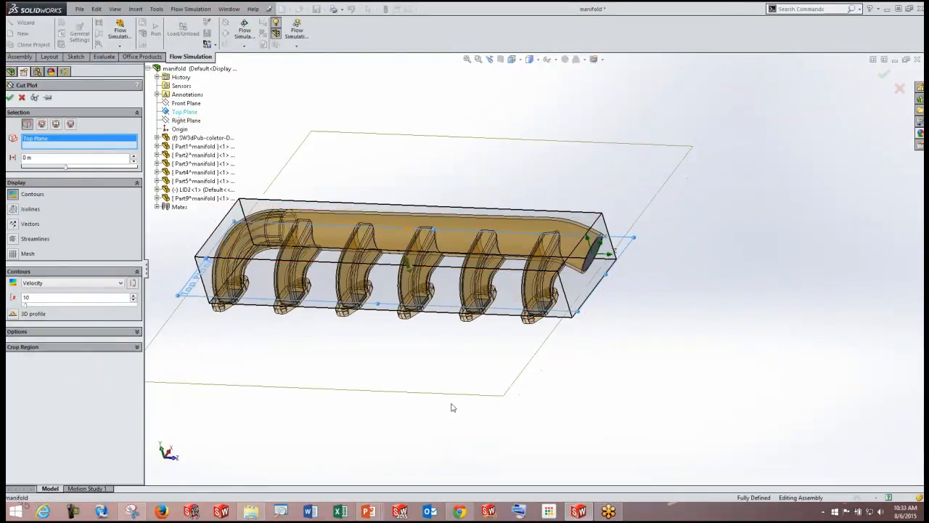
pyautogui.moveTo(452, 407); pyautogui.dragTo(490, 305, button='middle')
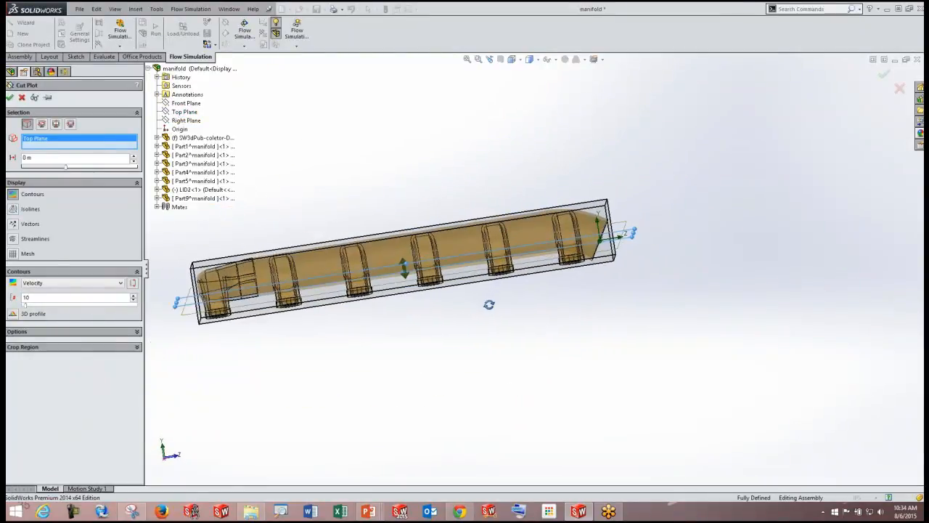
pyautogui.moveTo(539, 281); pyautogui.dragTo(500, 386, button='middle')
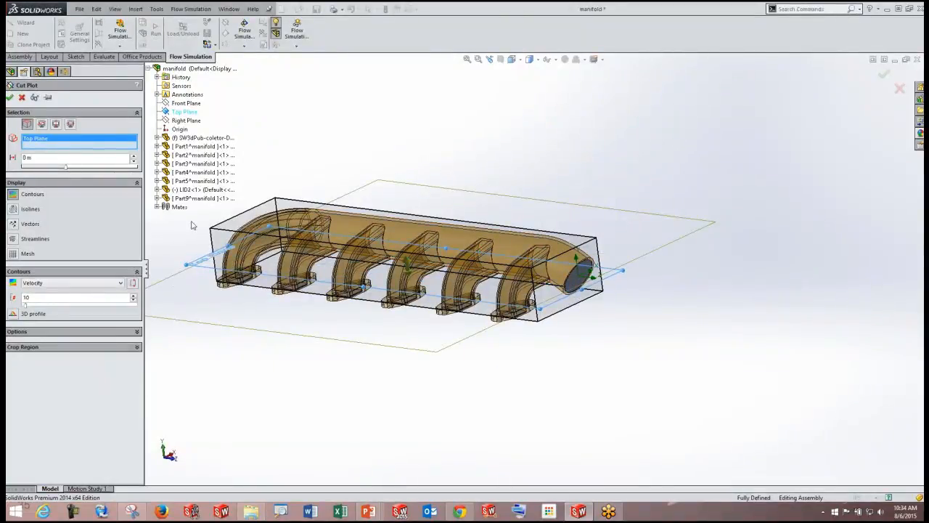
pyautogui.click(63, 285)
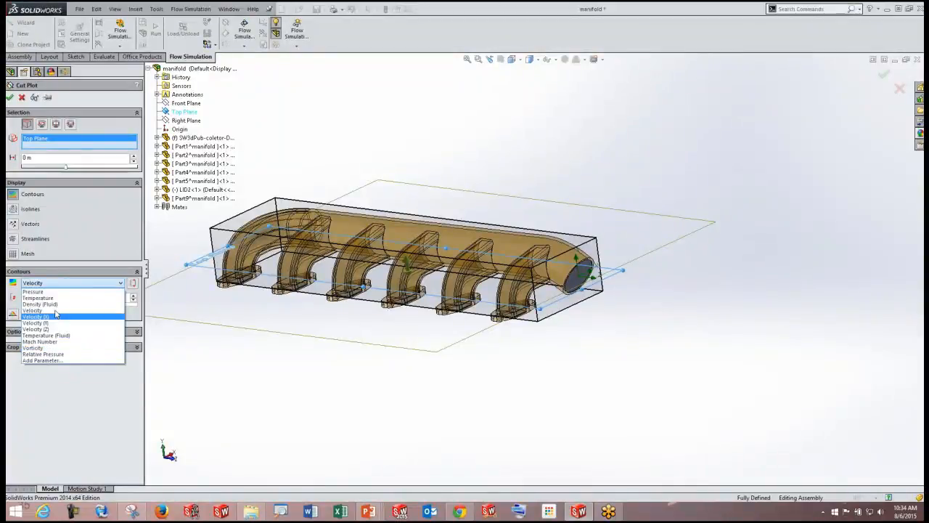
pyautogui.click(33, 291)
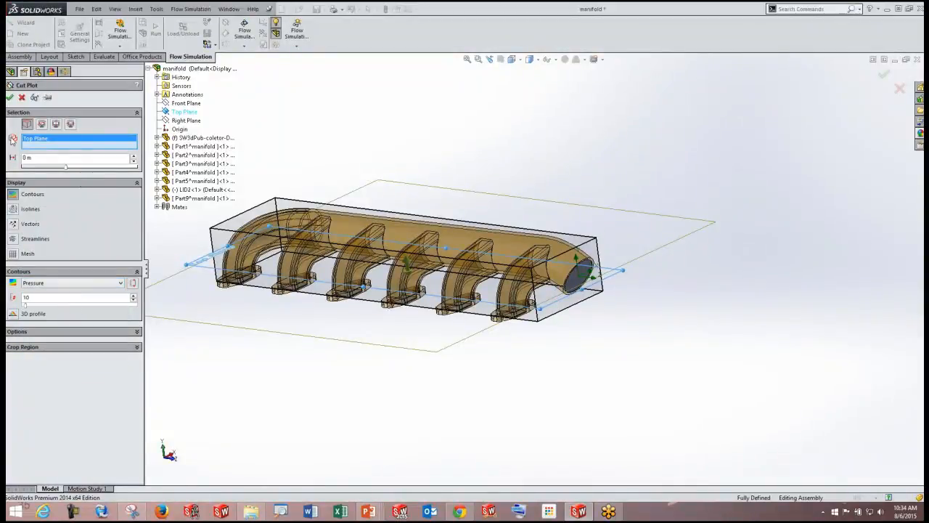
pyautogui.click(9, 98)
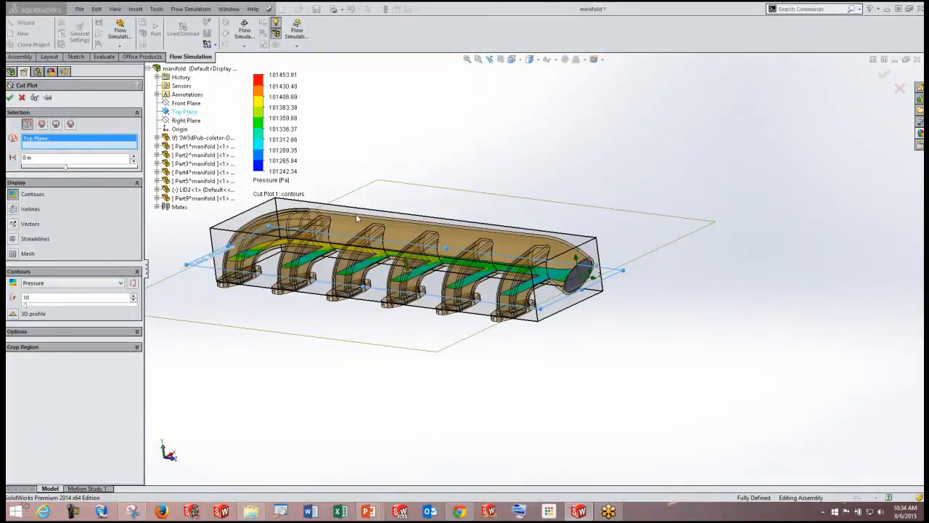
# Switch the cut plot's displayed parameter to Velocity.
pyautogui.moveTo(428, 319); pyautogui.dragTo(471, 260, button='middle')
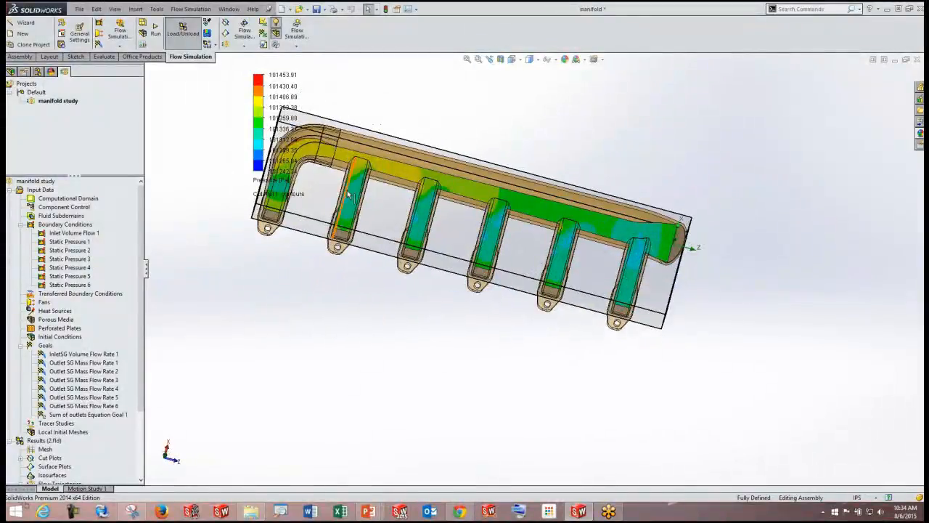
pyautogui.keyDown('ctrl'); pyautogui.moveTo(354, 175); pyautogui.dragTo(483, 233, button='middle'); pyautogui.keyUp('ctrl')
pyautogui.scroll(-1, 482, 232)
pyautogui.scroll(-3, 419, 204)
pyautogui.scroll(-2, 421, 202)
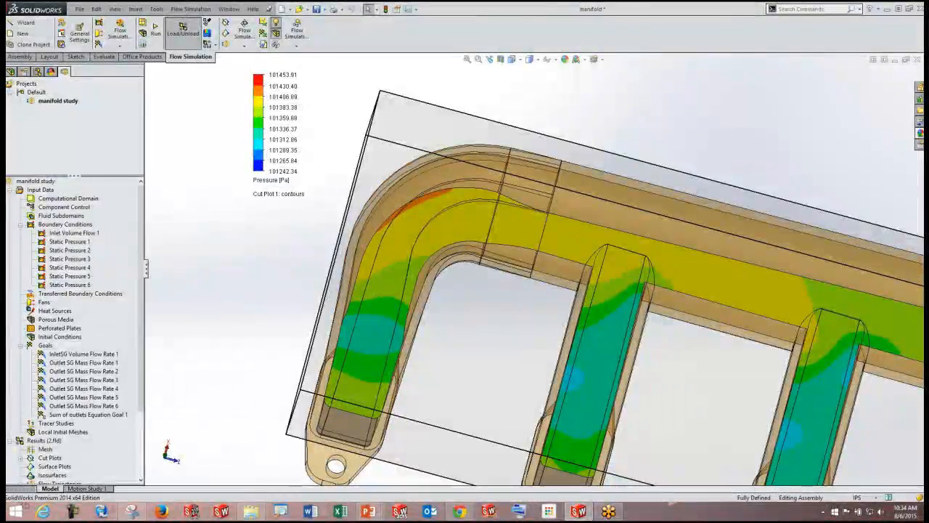
pyautogui.click(283, 183)
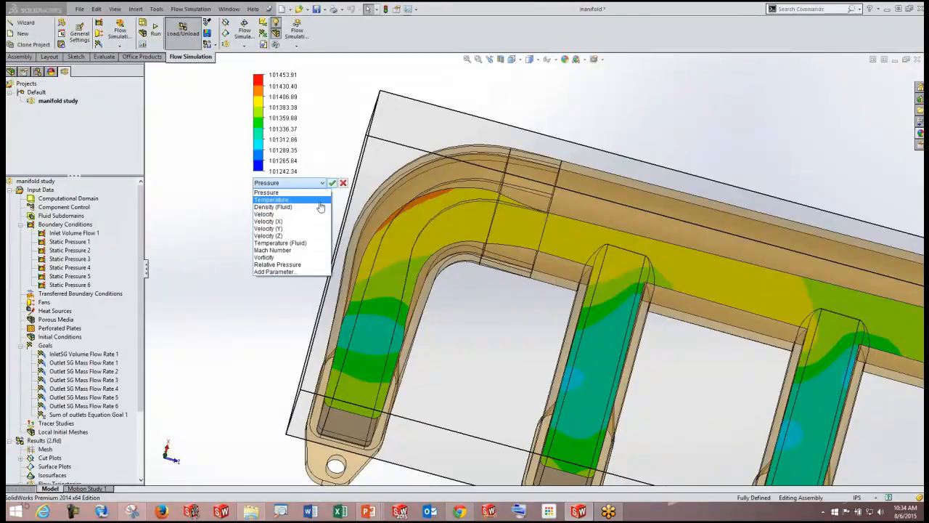
pyautogui.click(264, 214)
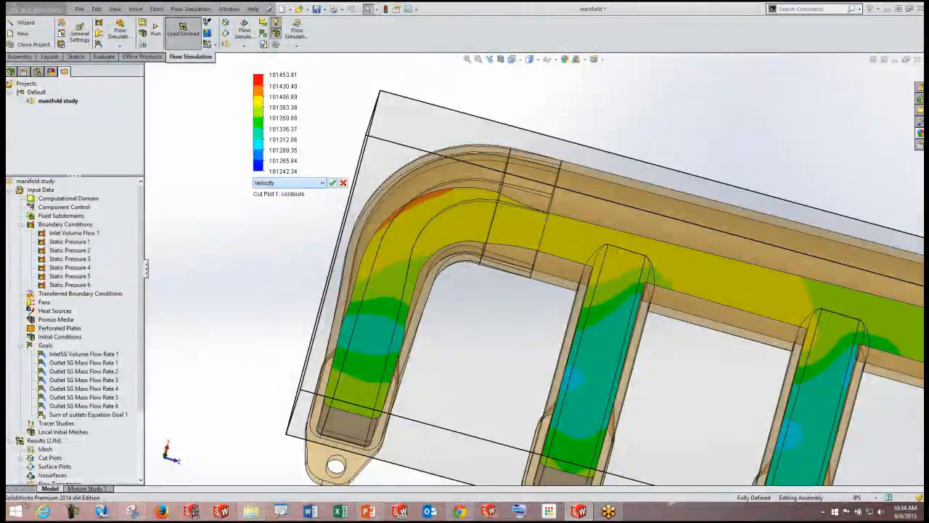
pyautogui.click(333, 183)
# Set the cut plot's displayed parameter back to Pressure.
pyautogui.scroll(5, 523, 269)
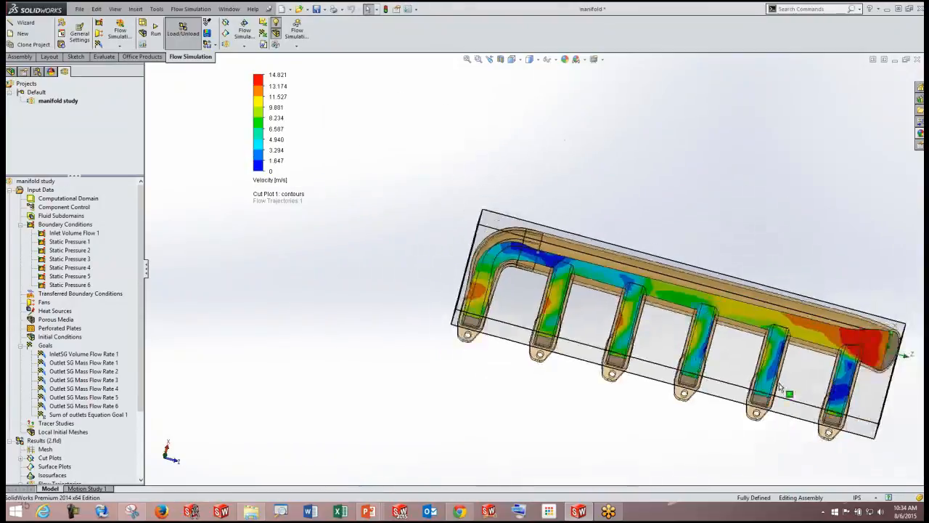
pyautogui.scroll(-2, 780, 389)
pyautogui.click(269, 179)
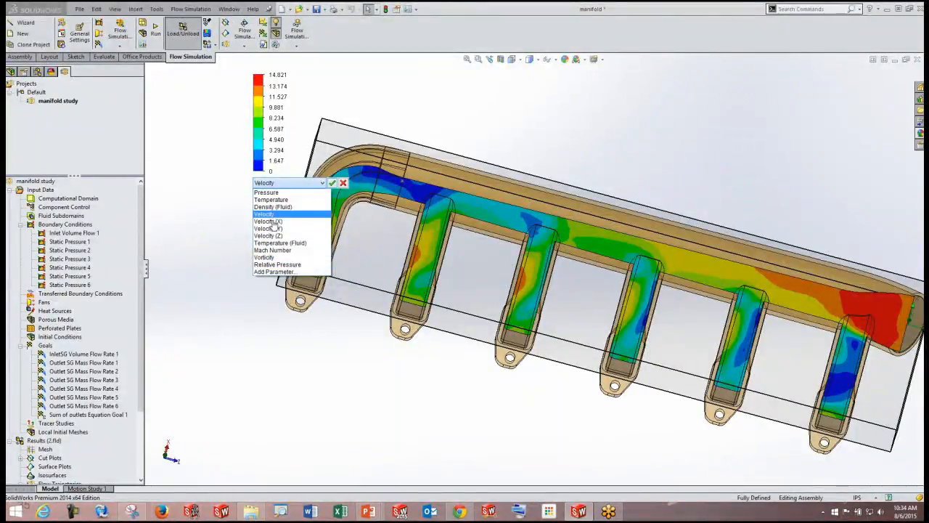
pyautogui.click(275, 193)
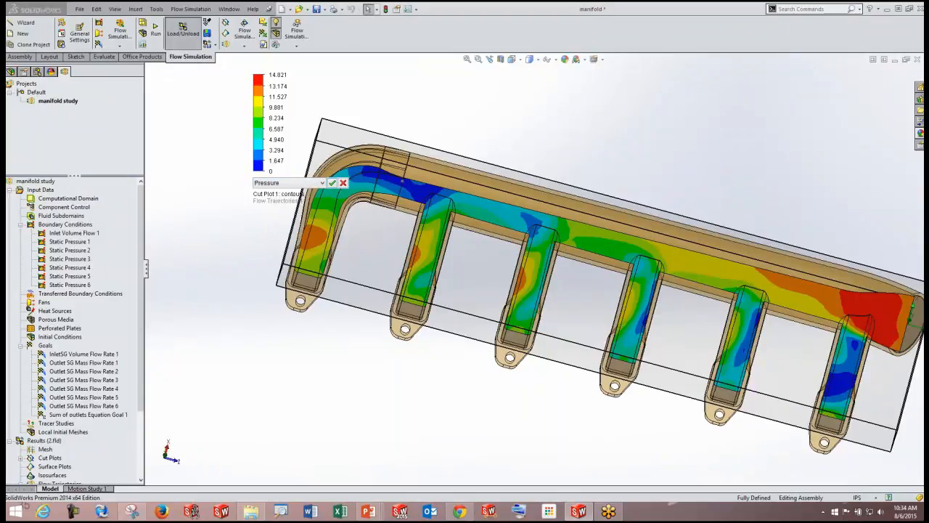
pyautogui.click(332, 183)
# Insert a second Pressure contour cut plot parallel to the Top Plane, offset by 0.01 m.
pyautogui.scroll(3, 509, 323)
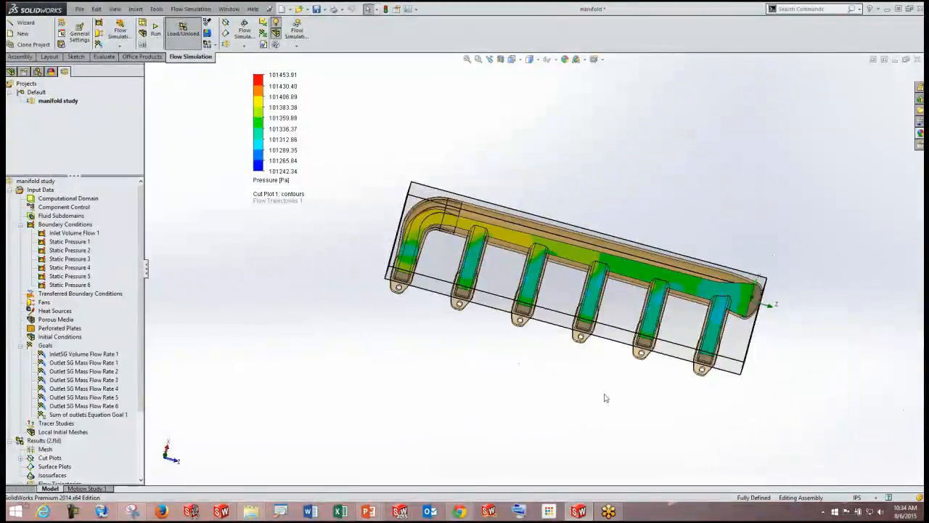
pyautogui.moveTo(606, 397); pyautogui.dragTo(554, 289, button='middle')
pyautogui.scroll(-3, 572, 263)
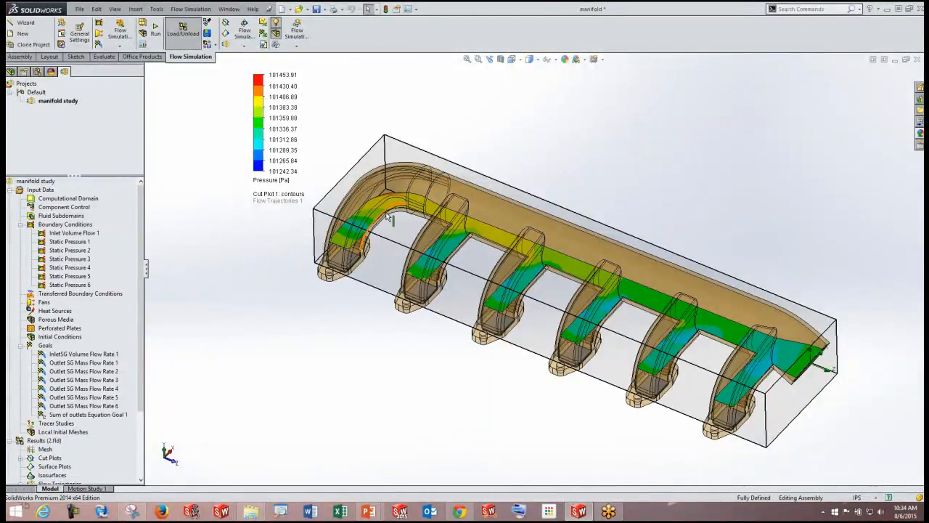
pyautogui.scroll(-2, 388, 218)
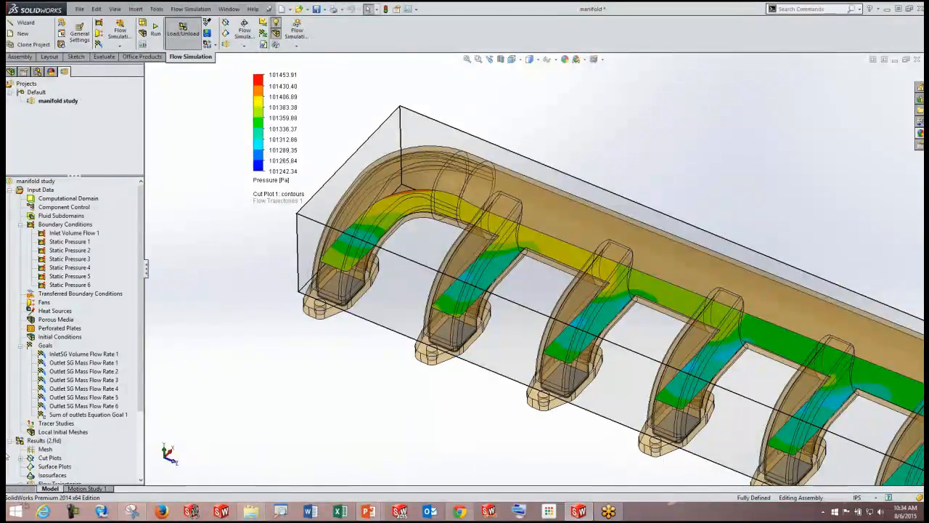
pyautogui.rightClick(45, 459)
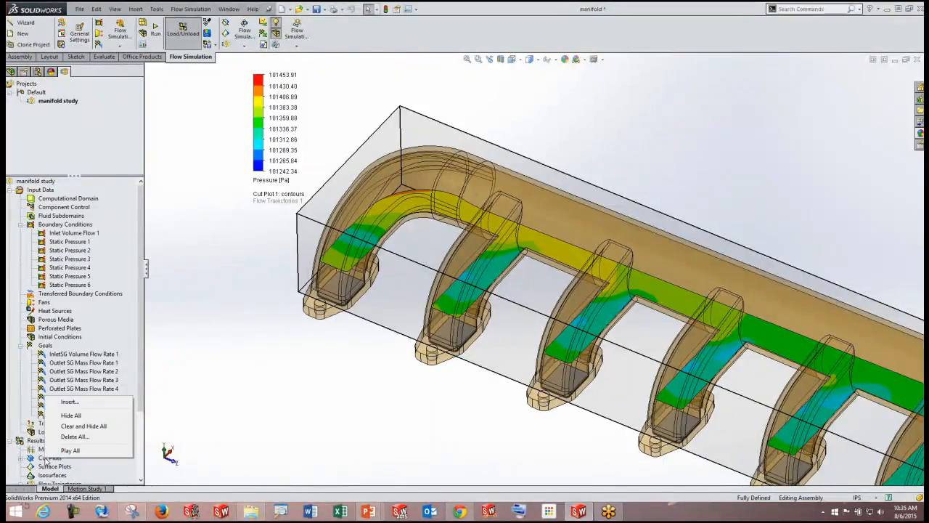
pyautogui.click(62, 403)
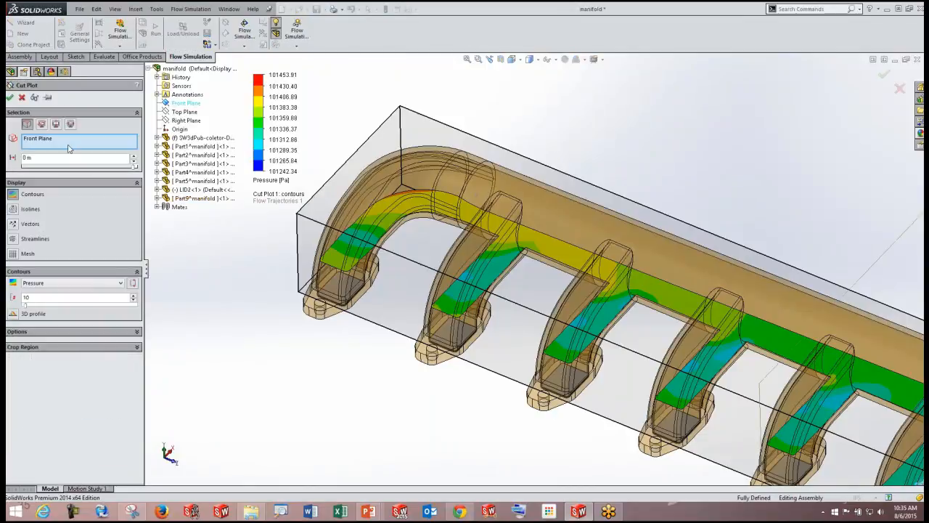
pyautogui.click(185, 120)
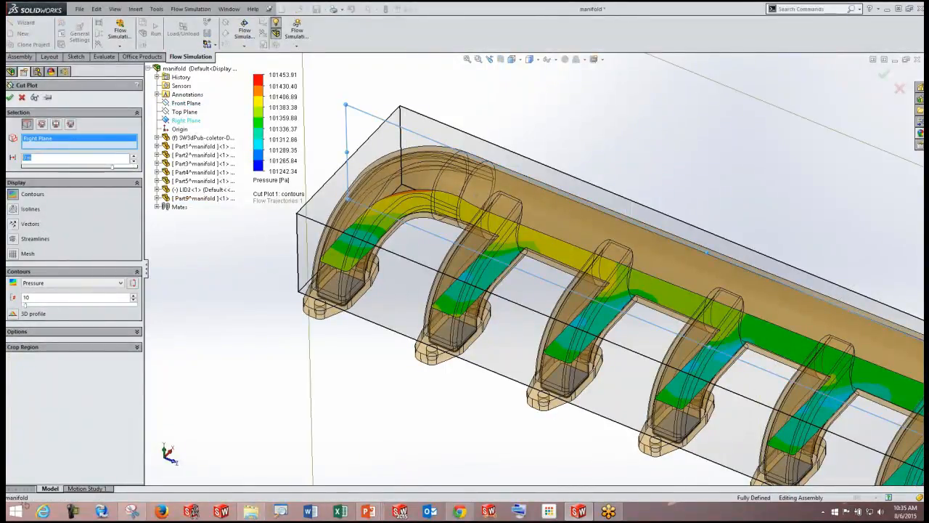
pyautogui.click(184, 112)
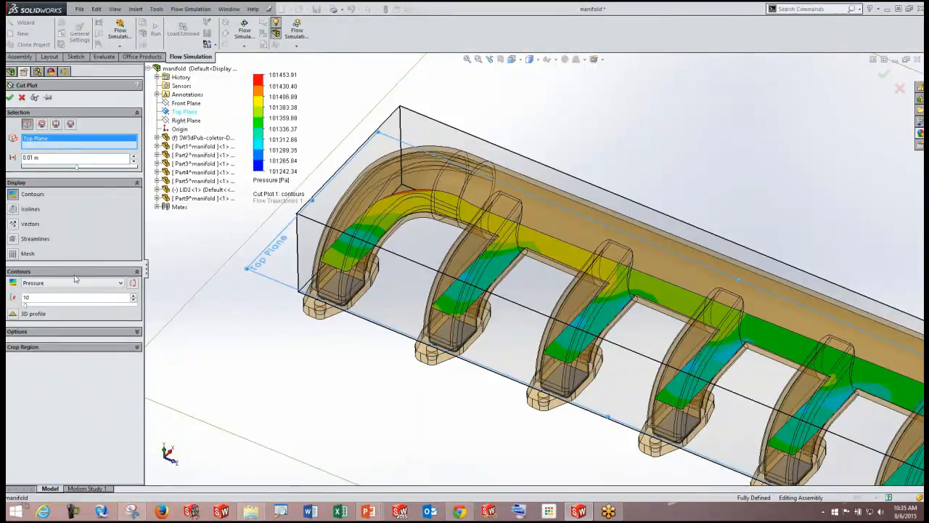
pyautogui.moveTo(361, 221); pyautogui.dragTo(376, 142, button='middle')
pyautogui.click(10, 100)
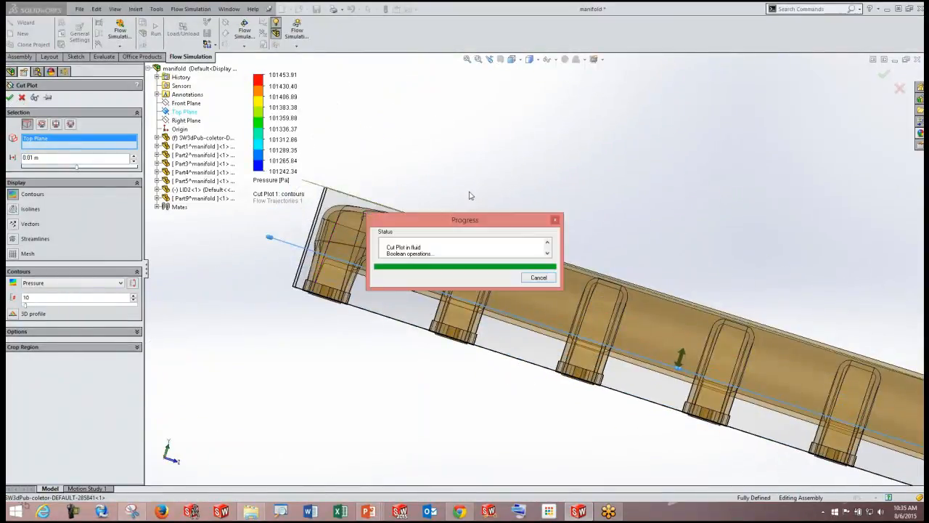
# Examine the pressure contours of both cut plots in the outlet runners and around the far bend of the main pipe.
pyautogui.scroll(-3, 476, 284)
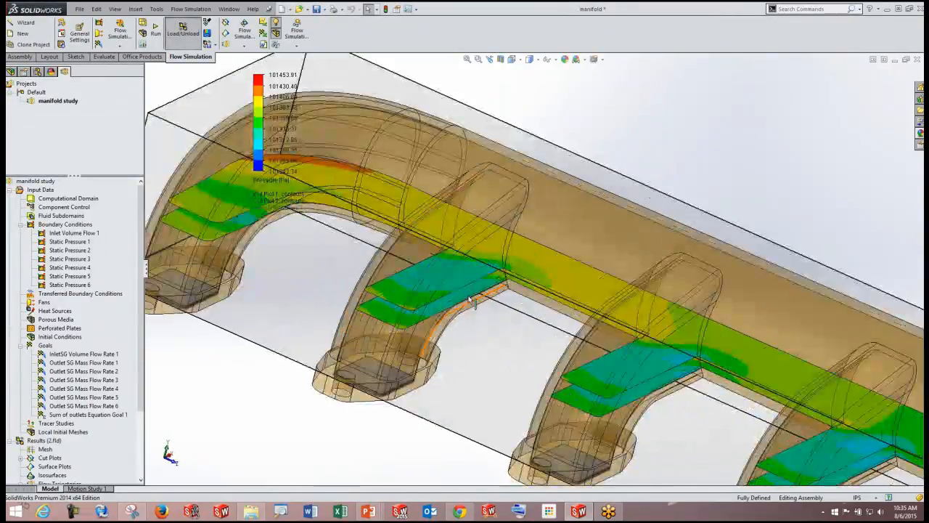
pyautogui.moveTo(395, 299); pyautogui.dragTo(545, 238, button='middle')
pyautogui.scroll(2, 552, 243)
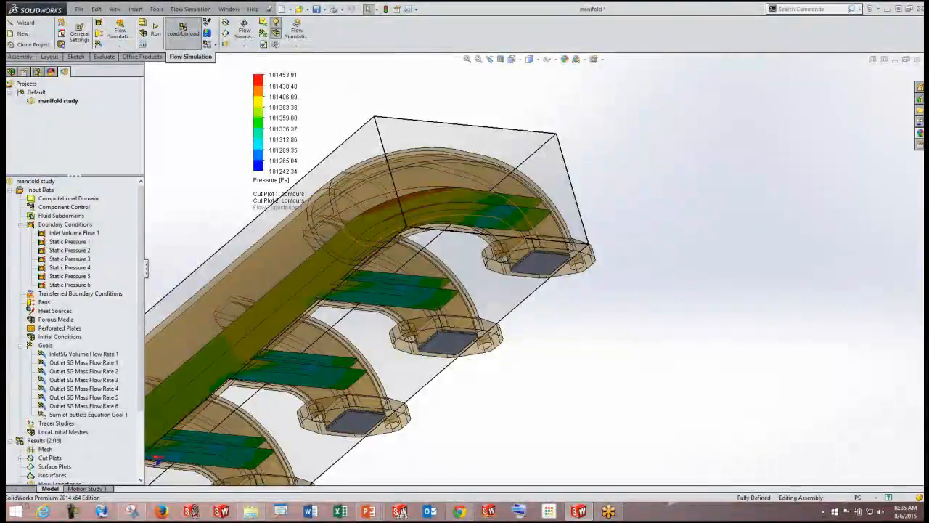
pyautogui.scroll(4, 540, 265)
pyautogui.moveTo(534, 272); pyautogui.dragTo(480, 254, button='middle')
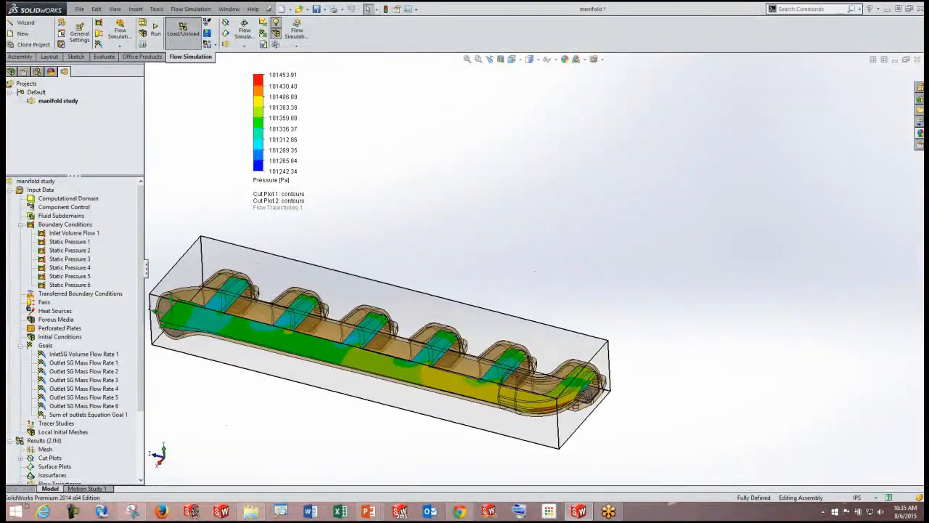
pyautogui.scroll(-6, 468, 245)
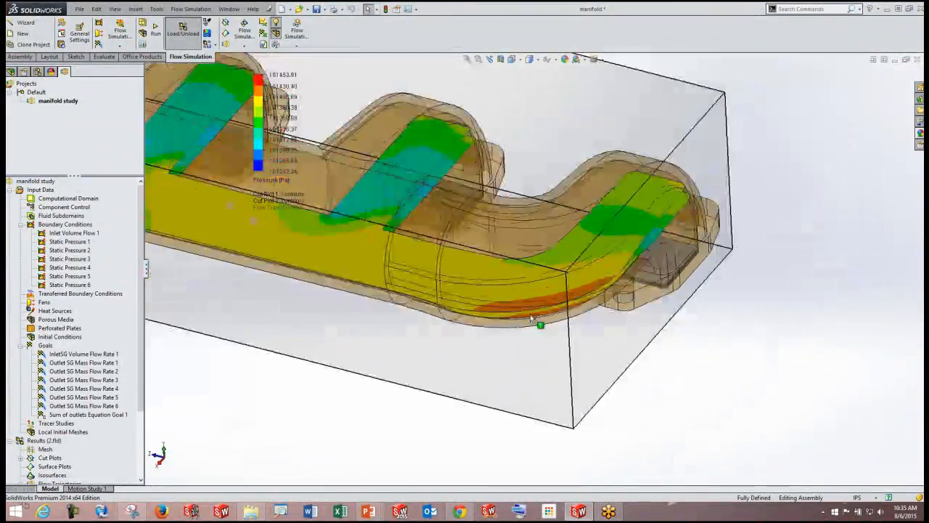
# Review the results report's picture and chart insertion options and its target documents, then close it without creating a report.
pyautogui.scroll(-4, 140, 344)
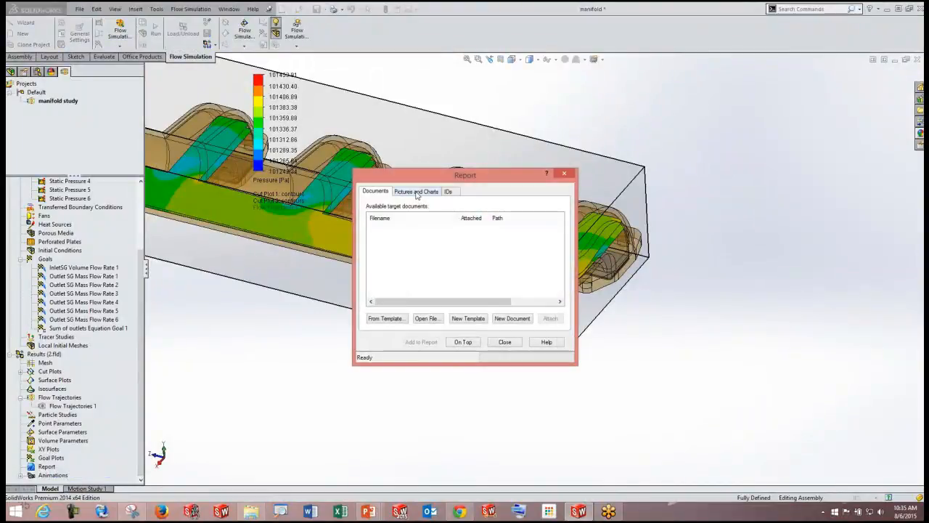
pyautogui.click(417, 193)
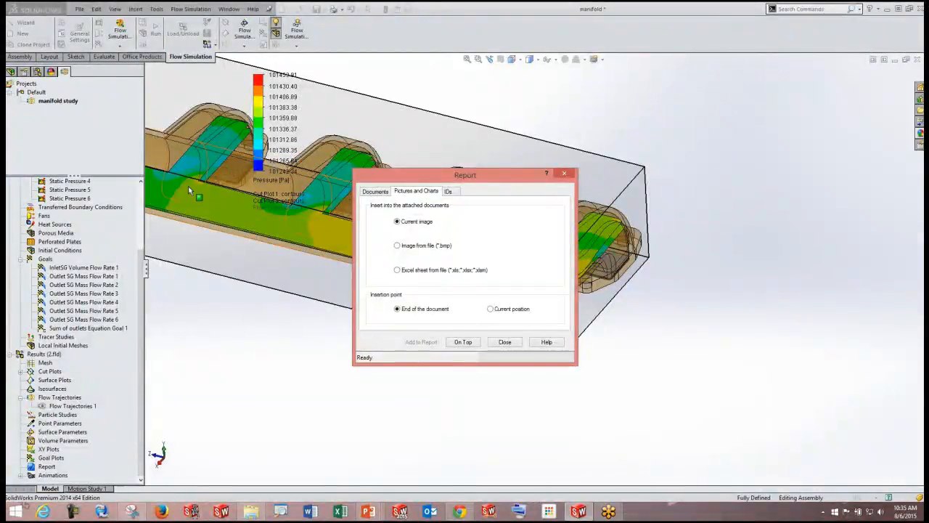
pyautogui.click(374, 192)
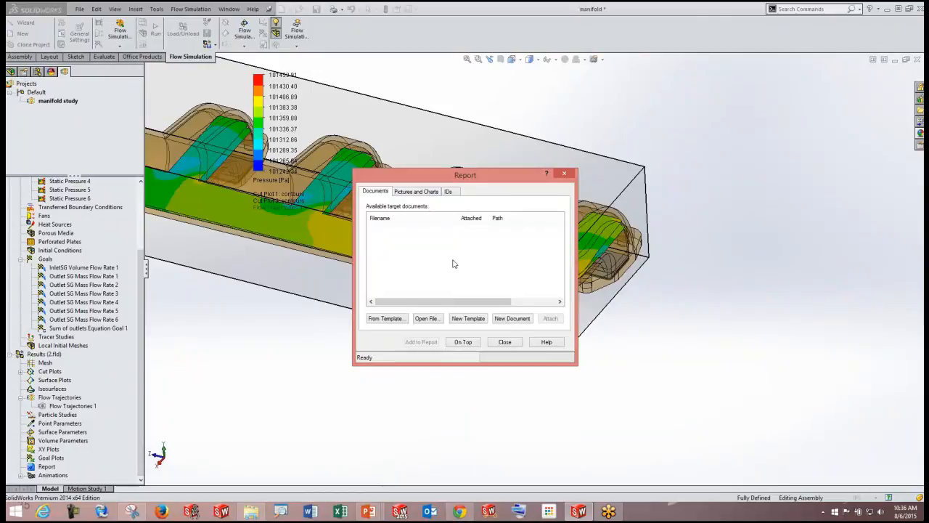
pyautogui.click(566, 175)
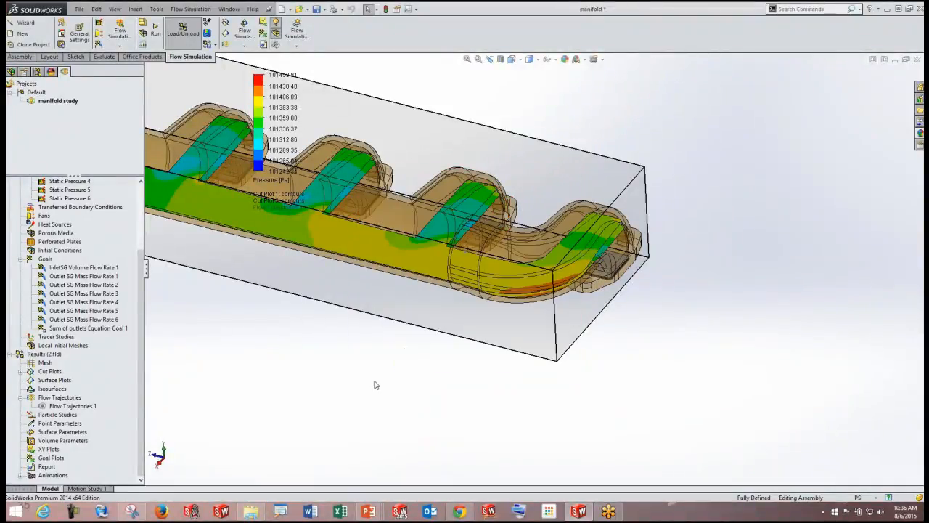
pyautogui.scroll(1, 339, 342)
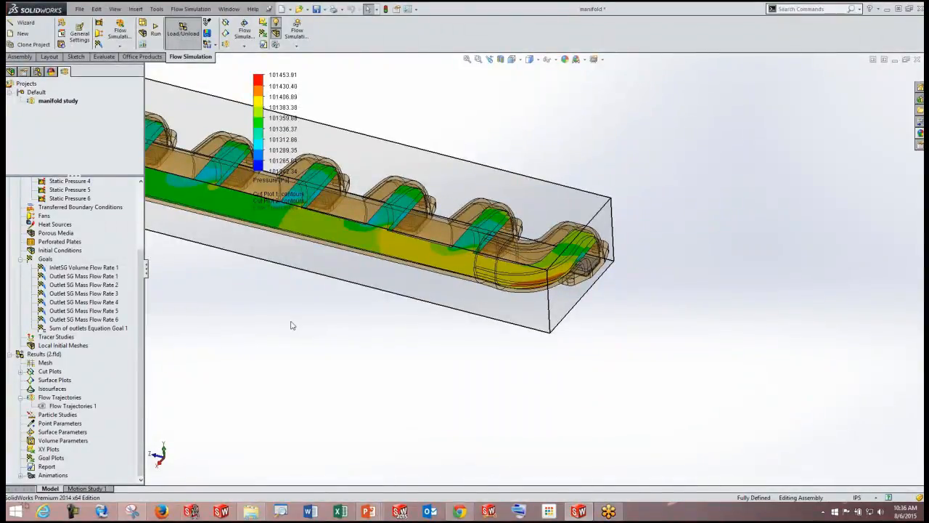
pyautogui.scroll(2, 291, 324)
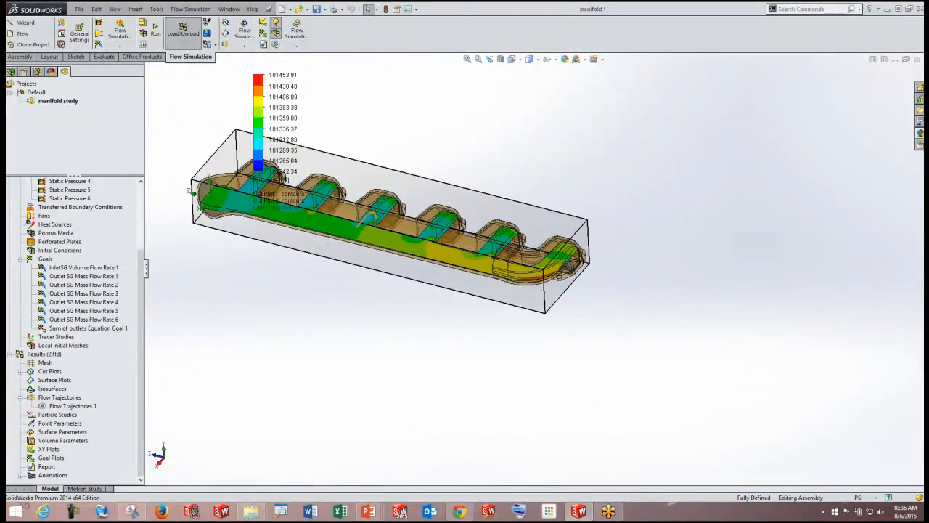
pyautogui.scroll(-2, 355, 309)
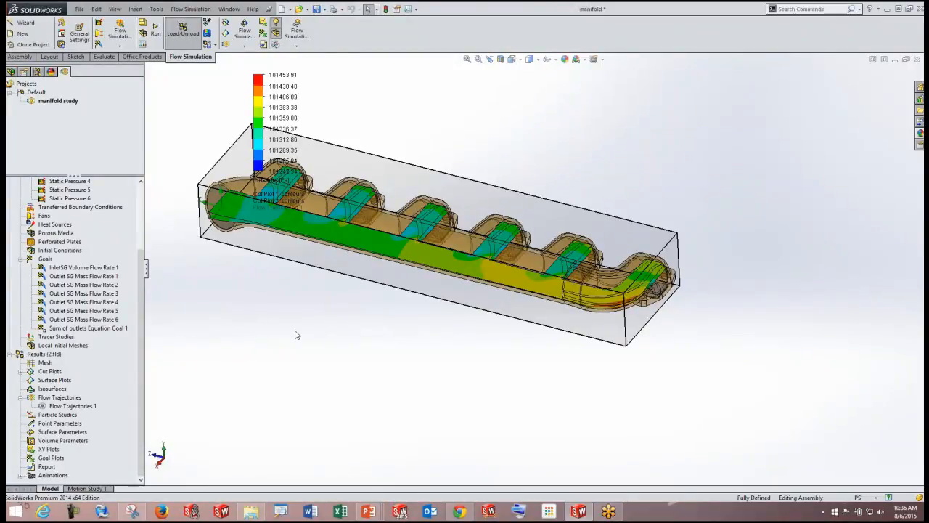
# Examine both pressure cut plots from the outlet side, along the six runners and the main pipe towards the inlet, and review the study's input data.
pyautogui.moveTo(235, 338); pyautogui.dragTo(429, 407, button='middle')
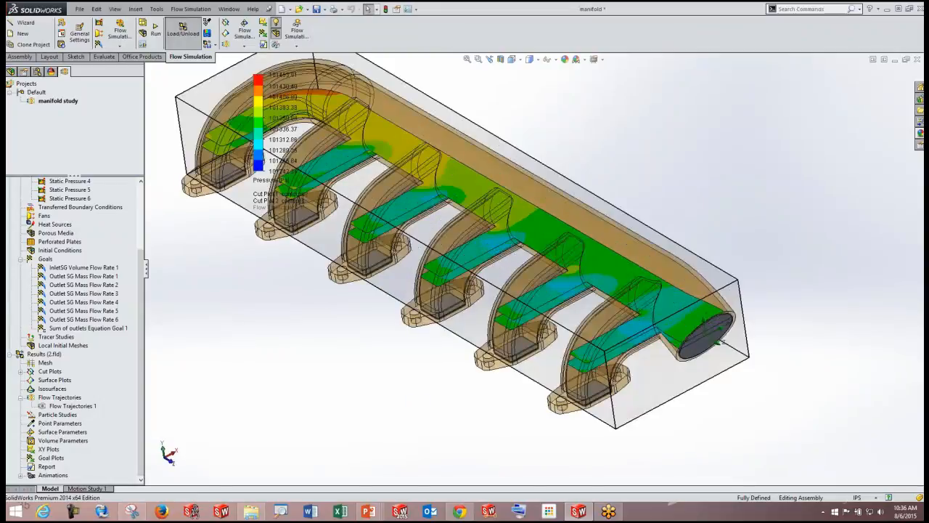
pyautogui.scroll(-3, 343, 230)
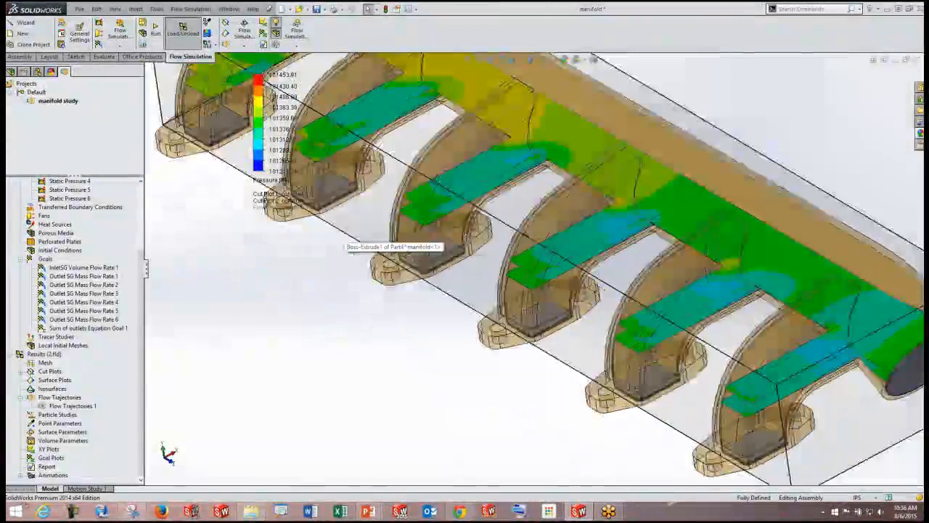
pyautogui.scroll(2, 226, 309)
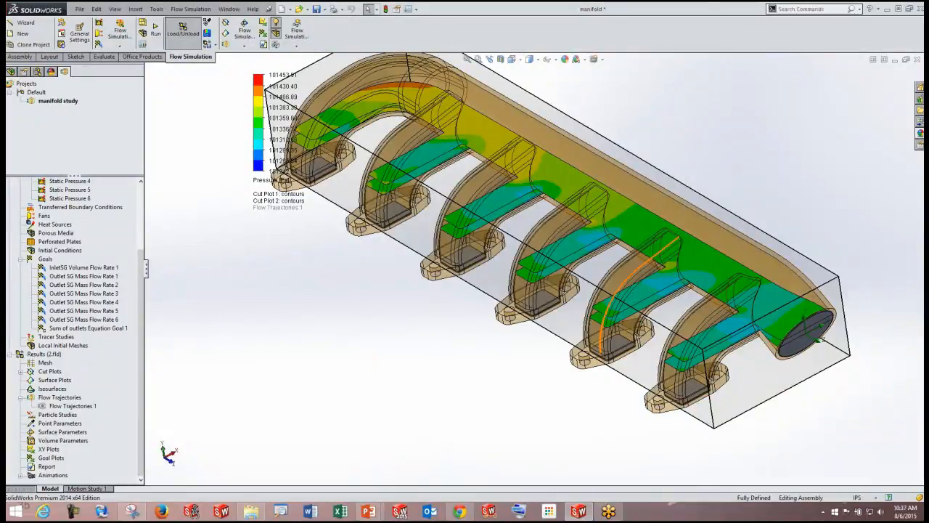
pyautogui.scroll(-1, 689, 396)
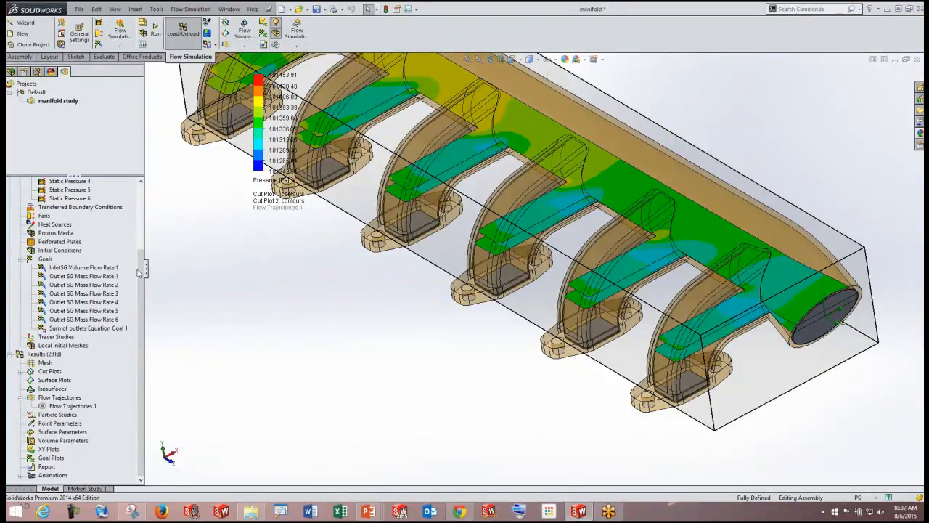
pyautogui.scroll(4, 138, 272)
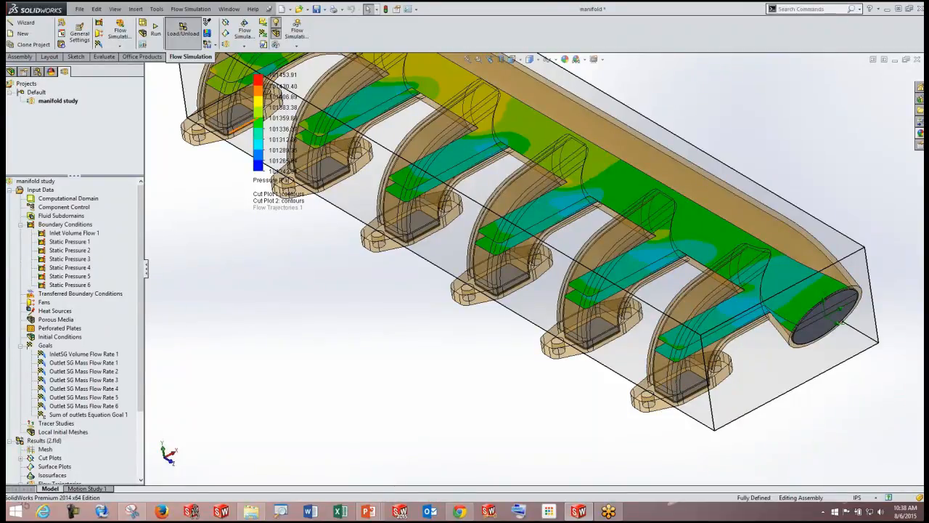
pyautogui.scroll(-1, 231, 124)
pyautogui.scroll(2, 364, 190)
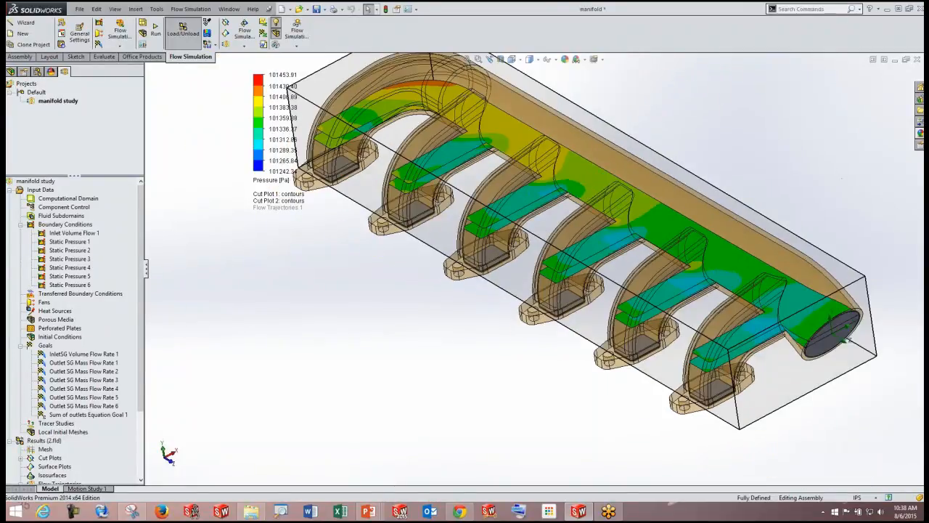
pyautogui.scroll(-1, 784, 415)
pyautogui.scroll(2, 431, 307)
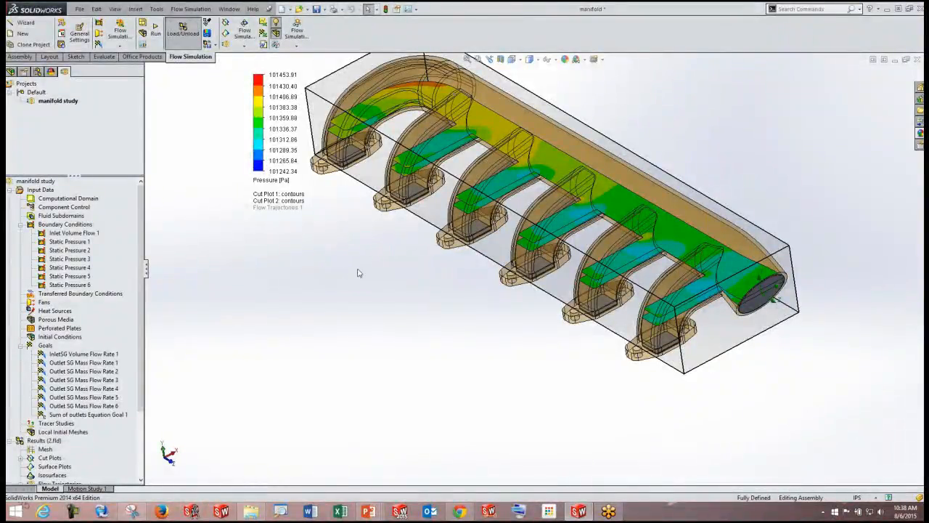
pyautogui.scroll(-2, 363, 162)
pyautogui.scroll(1, 411, 157)
pyautogui.scroll(1, 660, 294)
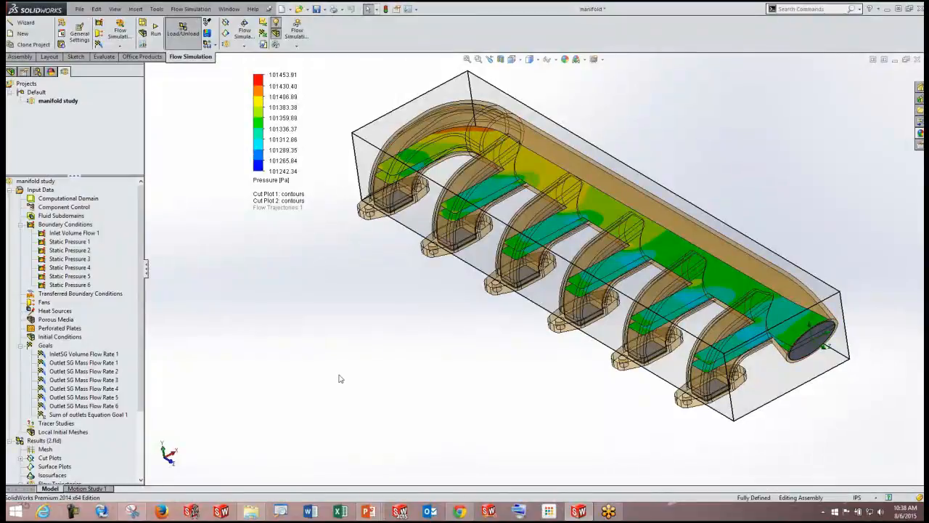
pyautogui.scroll(1, 537, 255)
pyautogui.scroll(-2, 639, 164)
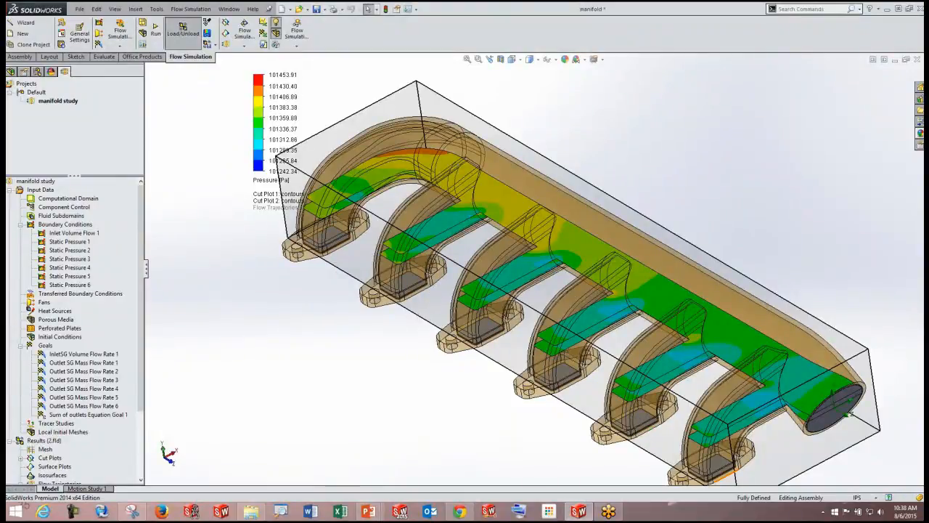
pyautogui.scroll(2, 538, 411)
pyautogui.press('f')
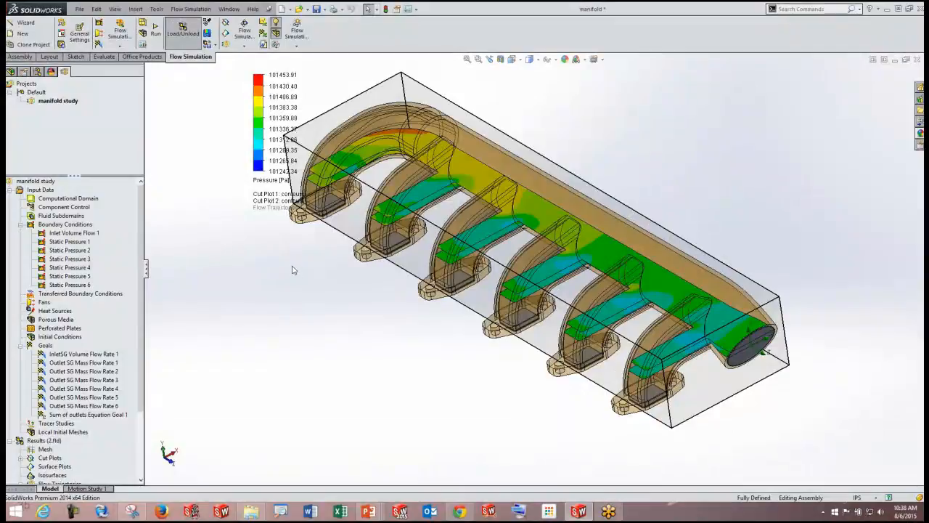
pyautogui.scroll(1, 278, 279)
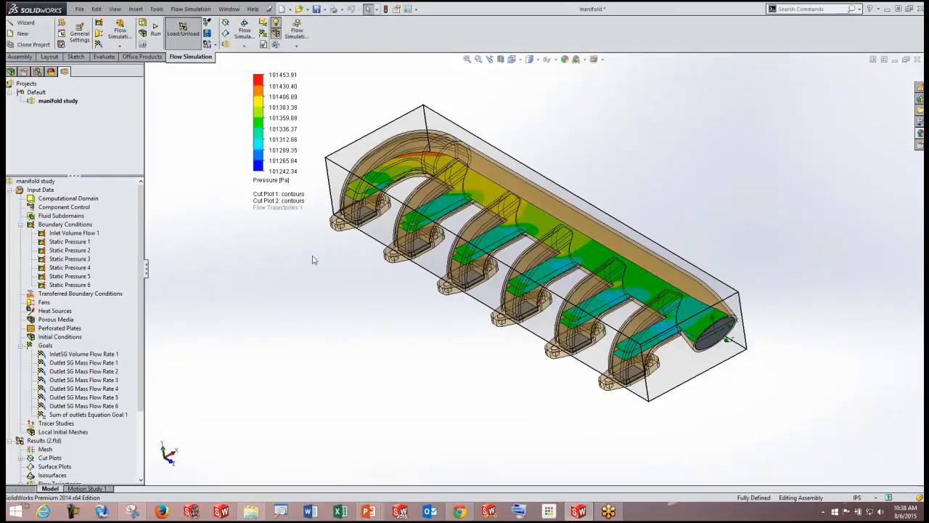
pyautogui.scroll(-1, 490, 284)
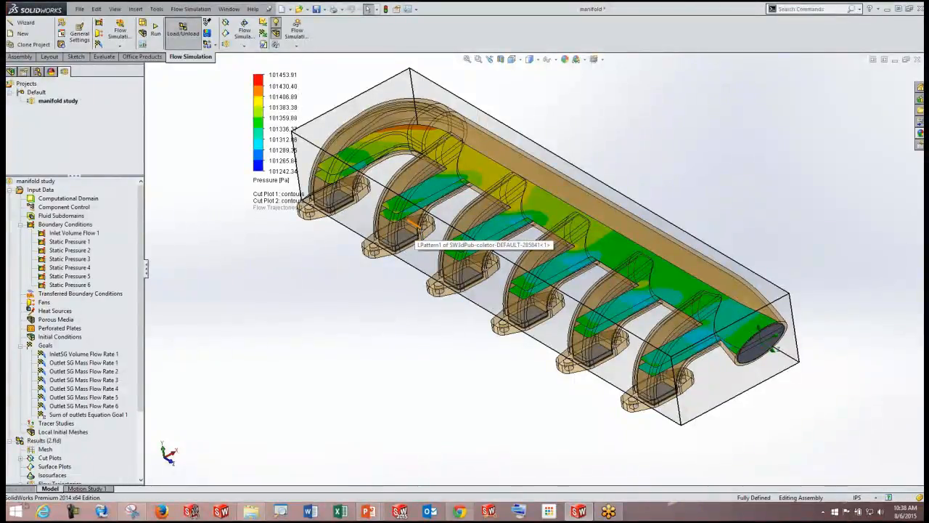
pyautogui.scroll(-3, 709, 320)
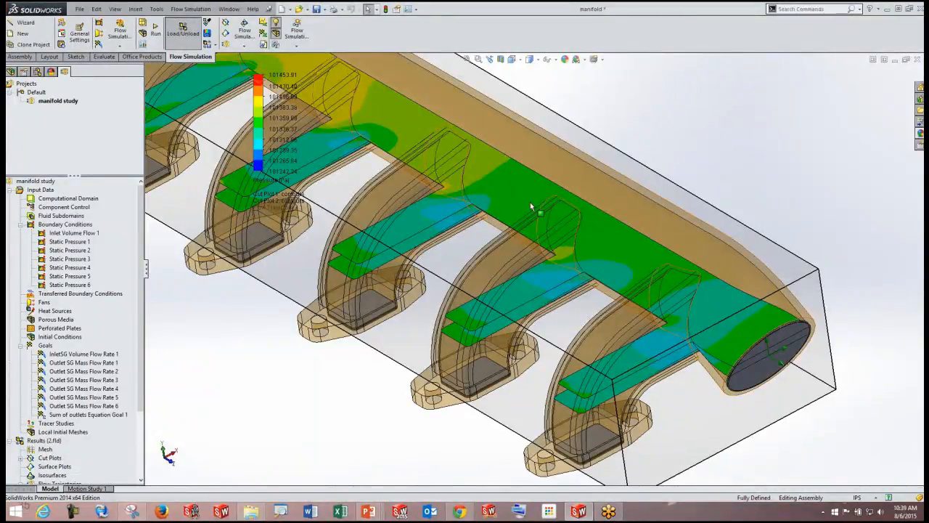
pyautogui.scroll(3, 529, 209)
pyautogui.scroll(-3, 372, 125)
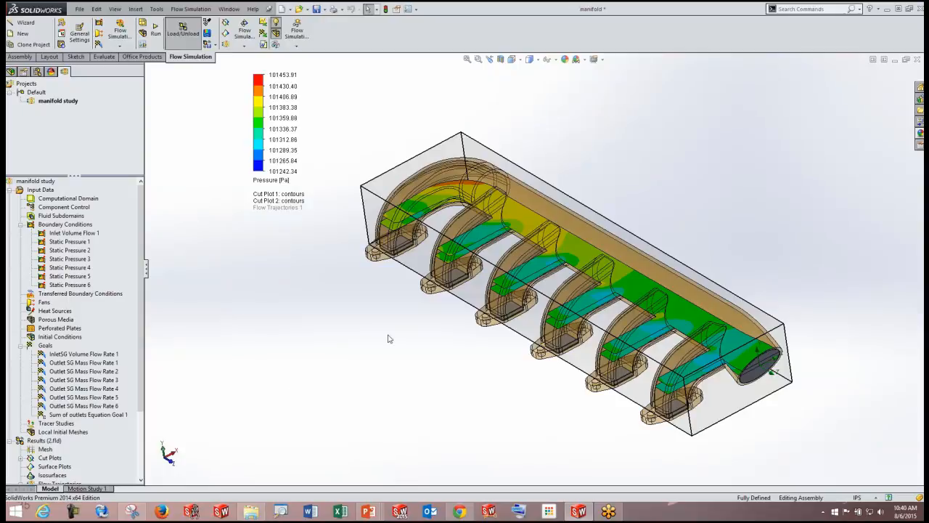
pyautogui.scroll(1, 448, 327)
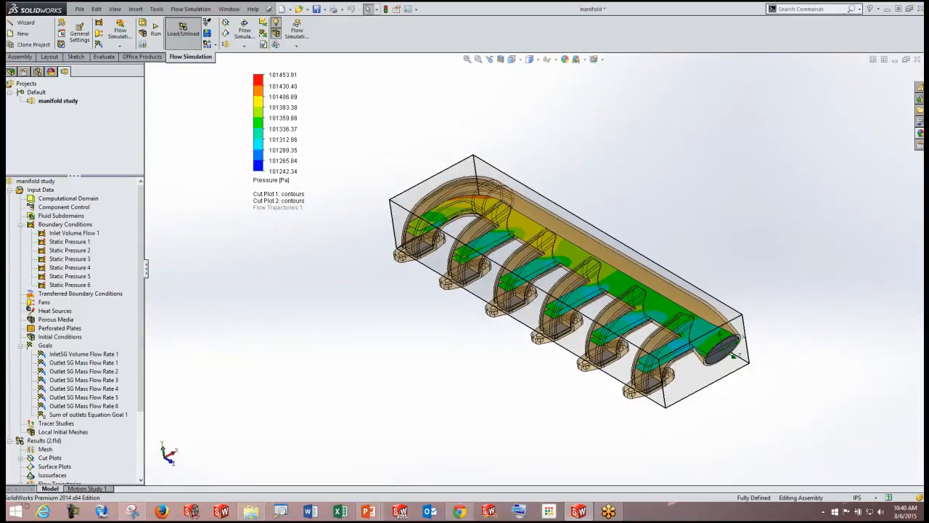